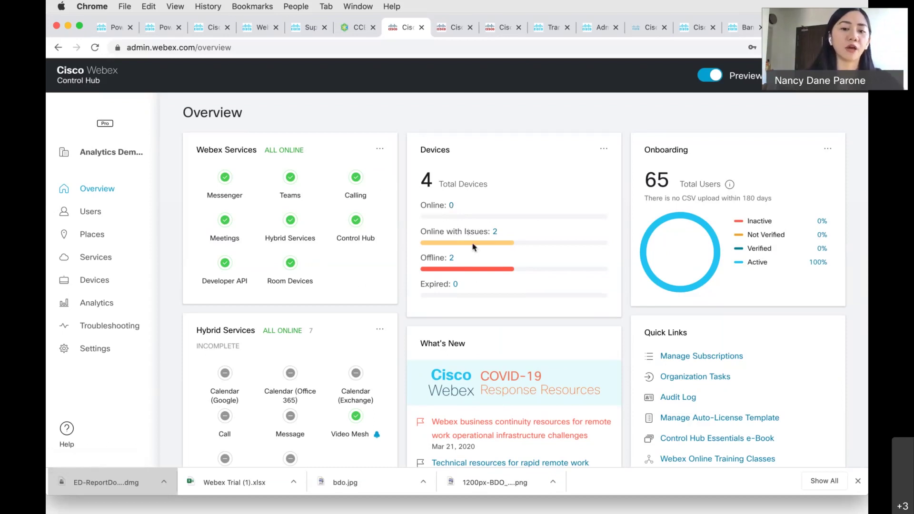
# List the offline devices from the overview and open the details of the Boardroom's Cisco Webex DX70.
pyautogui.moveTo(495, 233)
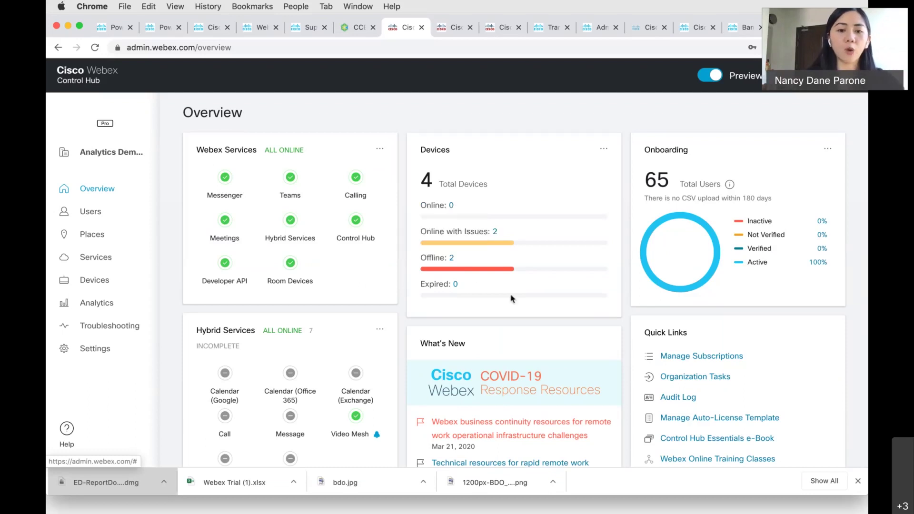
pyautogui.moveTo(453, 259)
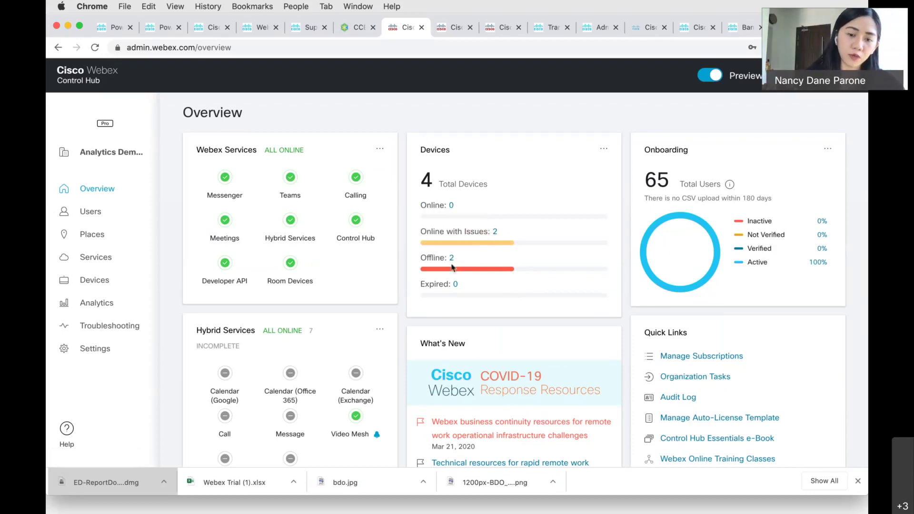
pyautogui.click(451, 259)
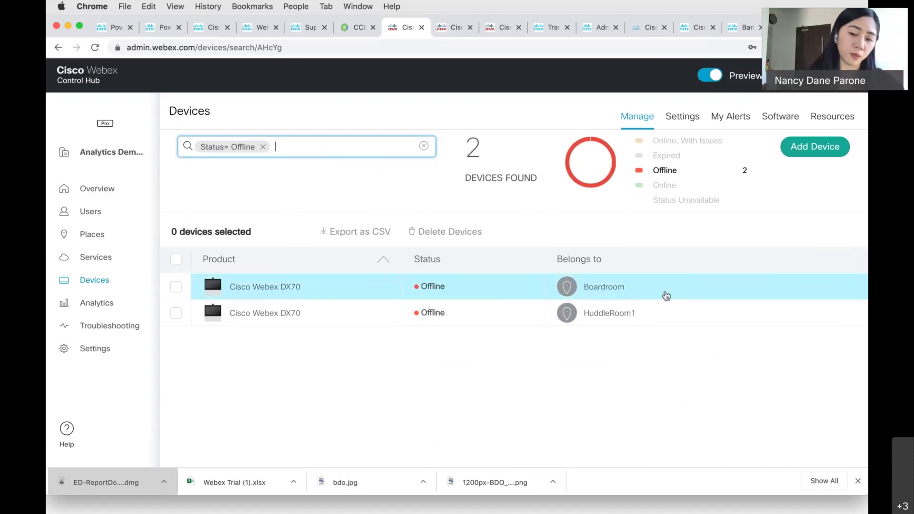
pyautogui.click(632, 296)
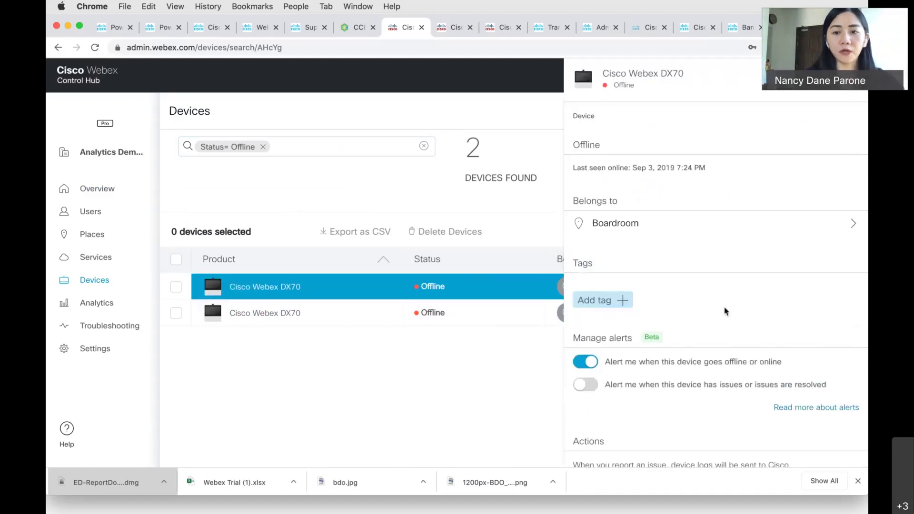
# Examine the Boardroom device's available actions, IP address and network connectivity in its details.
pyautogui.scroll(-6, 719, 361)
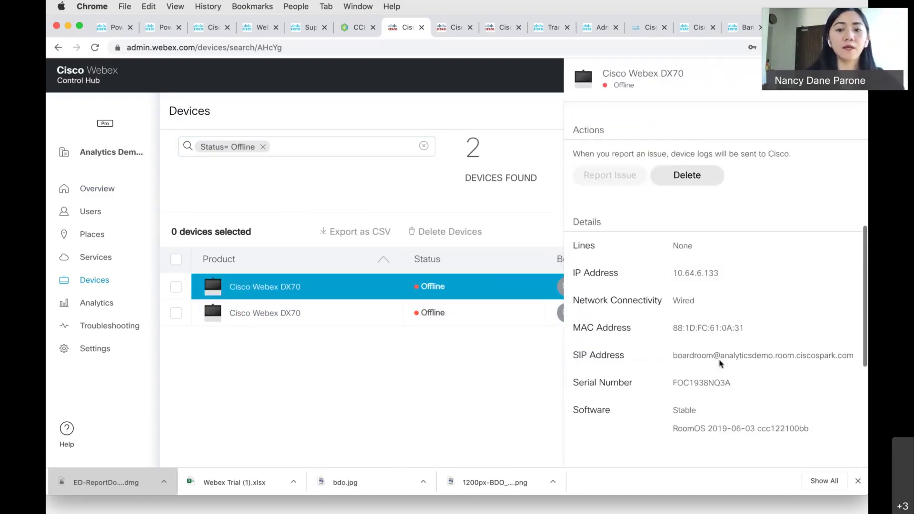
pyautogui.scroll(-2, 722, 364)
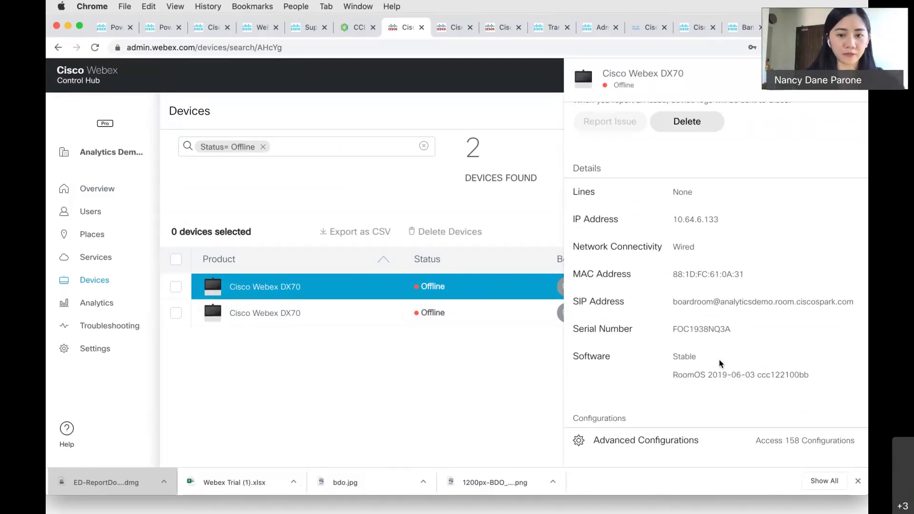
pyautogui.moveTo(621, 219); pyautogui.dragTo(773, 225)
pyautogui.click(693, 247)
pyautogui.tripleClick(693, 246)
pyautogui.doubleClick(684, 247)
pyautogui.click(624, 251)
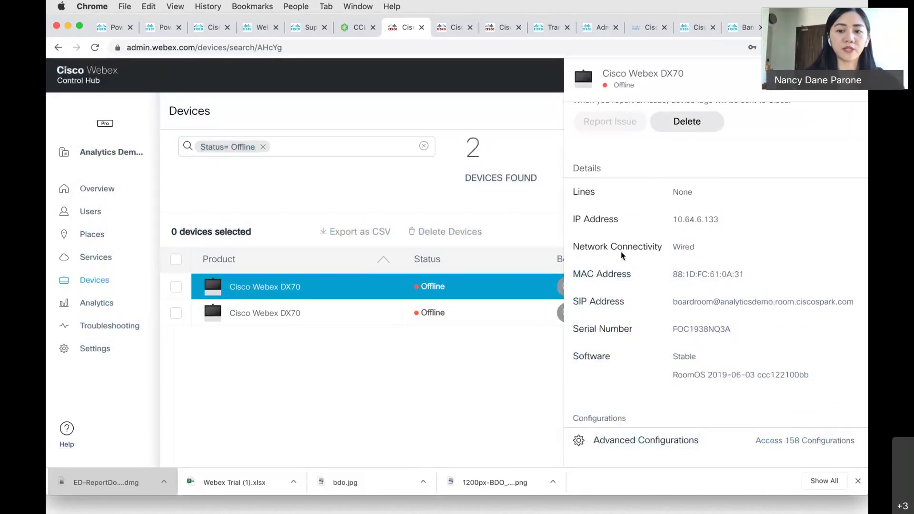
# Examine the Boardroom device's serial number, software version, configurations and device access options, and close its details.
pyautogui.scroll(-1, 780, 293)
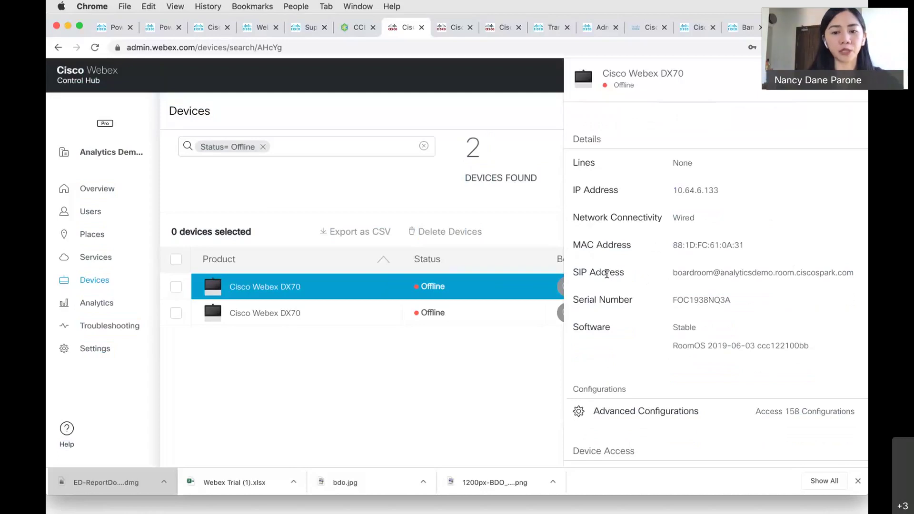
pyautogui.moveTo(579, 295); pyautogui.dragTo(574, 252)
pyautogui.scroll(-2, 608, 261)
pyautogui.click(575, 256)
pyautogui.click(796, 297)
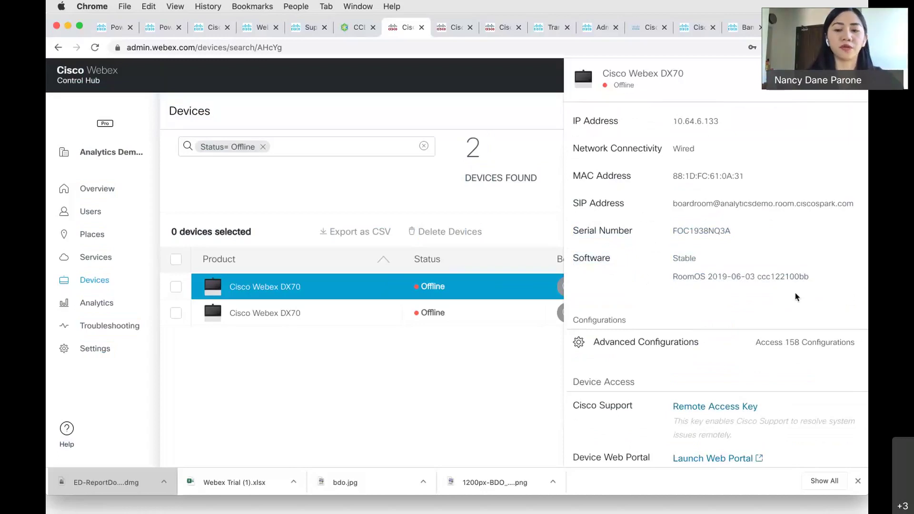
pyautogui.tripleClick(777, 275)
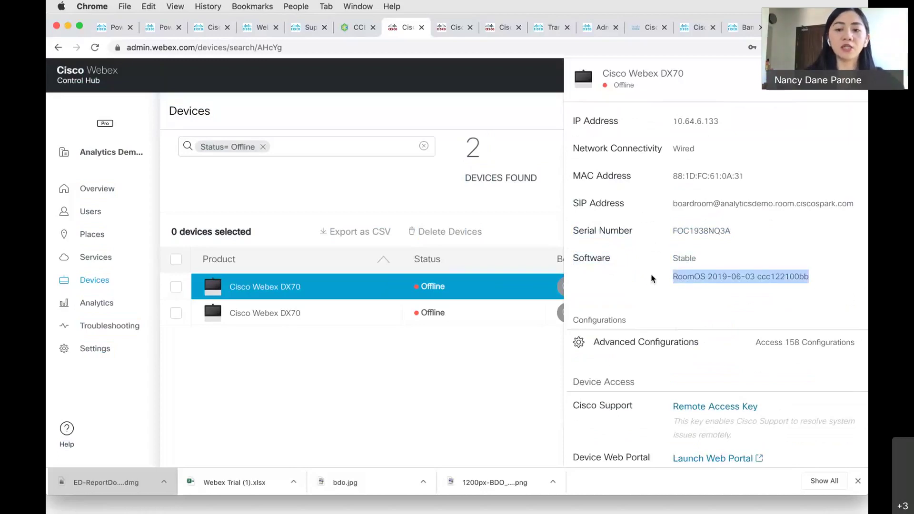
pyautogui.scroll(-5, 652, 279)
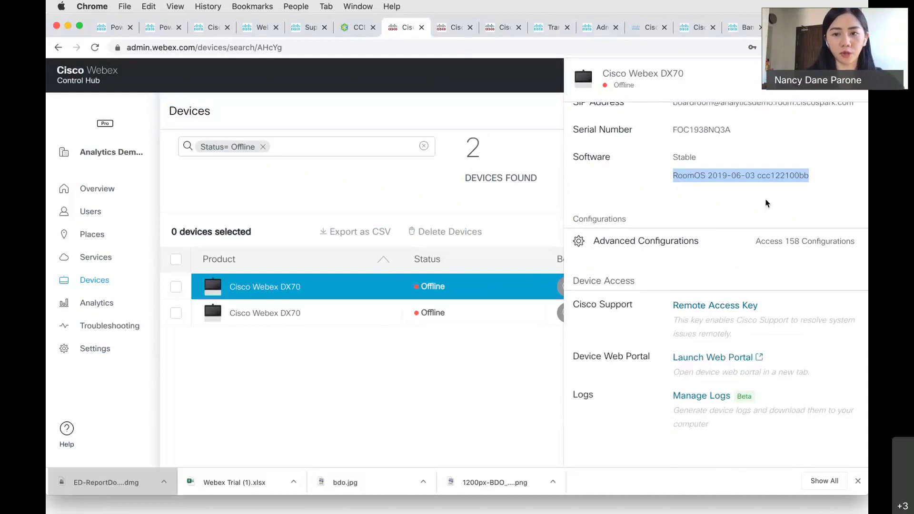
pyautogui.scroll(3, 714, 286)
pyautogui.click(304, 75)
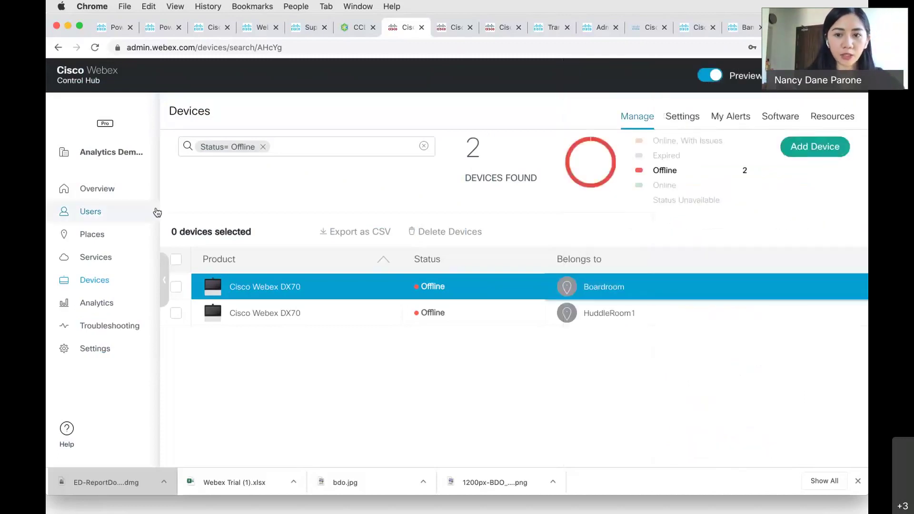
# Return to the overview, list the devices that are online with issues, and open the CastleByers device's details.
pyautogui.click(98, 188)
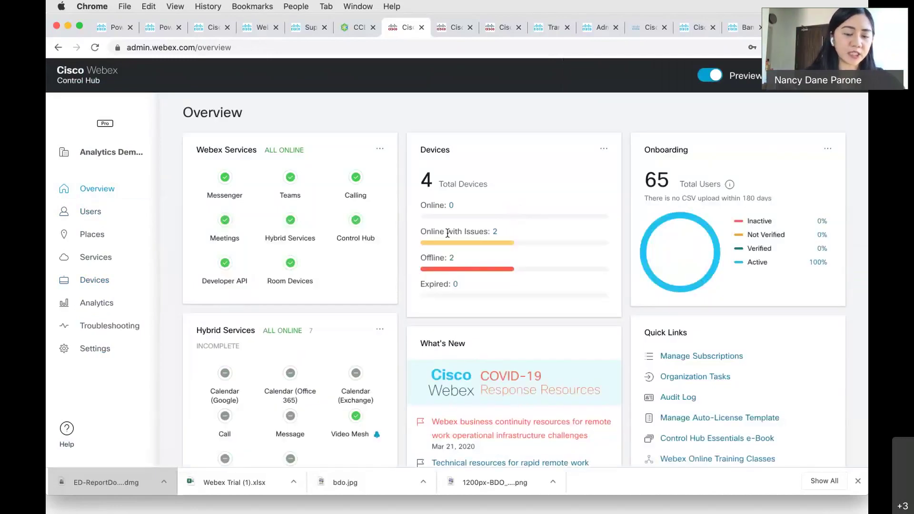
pyautogui.moveTo(495, 233)
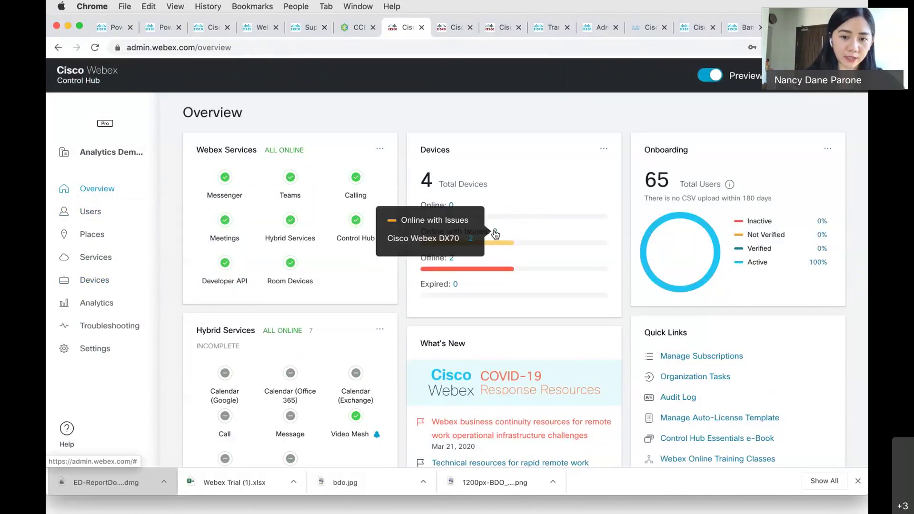
pyautogui.click(497, 233)
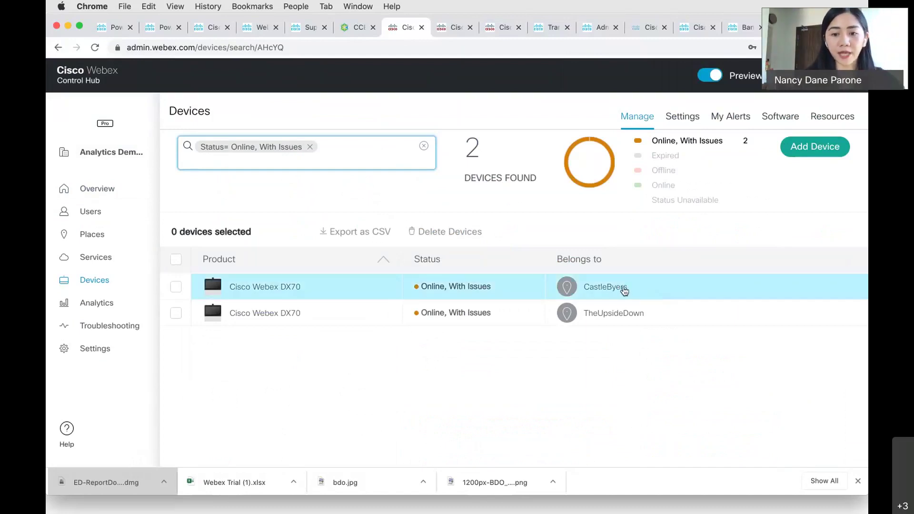
pyautogui.click(657, 294)
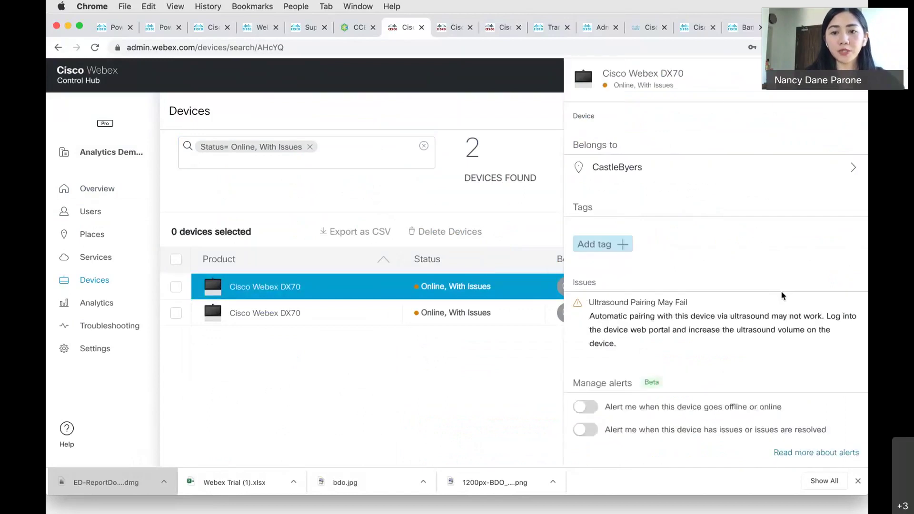
# Read the ultrasound pairing issue reported for the CastleByers device and its recommended fix.
pyautogui.scroll(-3, 710, 295)
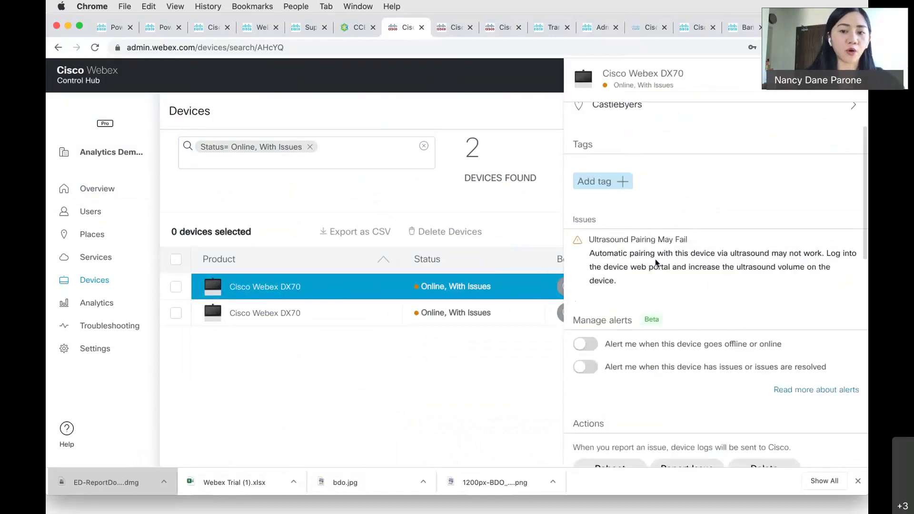
pyautogui.moveTo(589, 240); pyautogui.dragTo(708, 245)
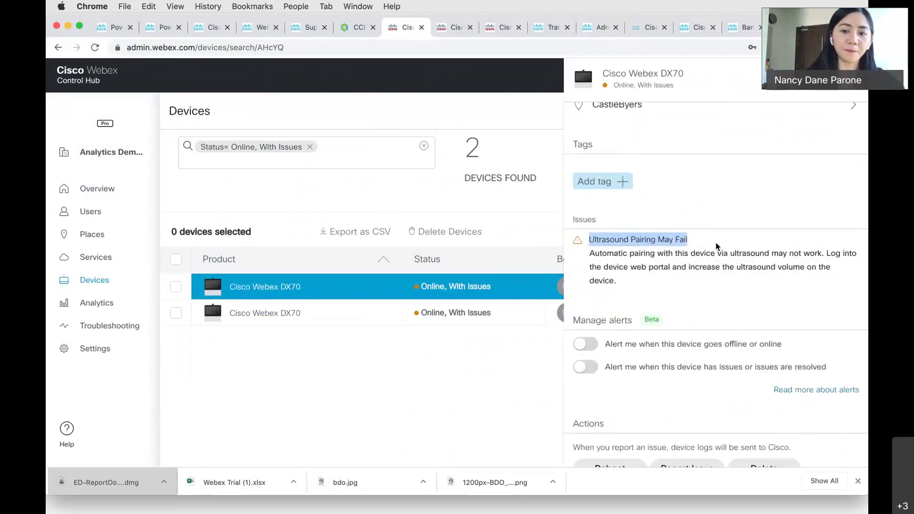
pyautogui.click(716, 249)
pyautogui.tripleClick(589, 240)
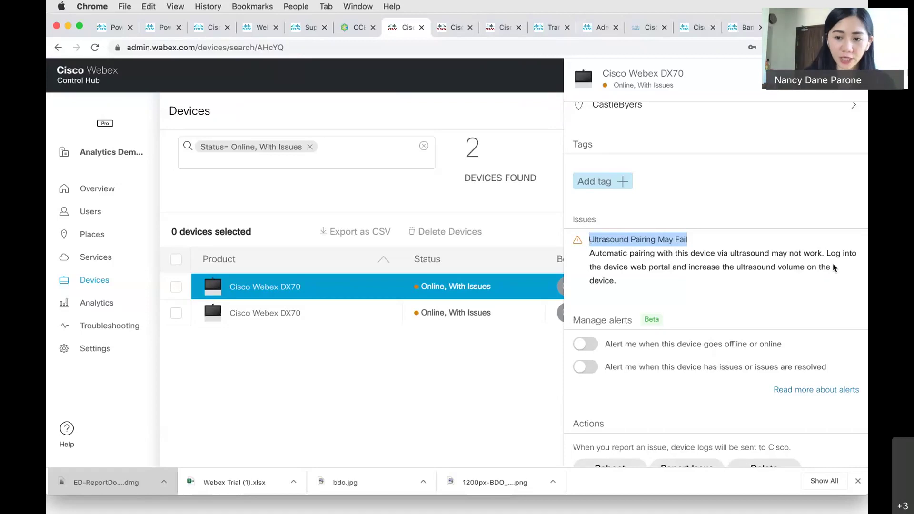
pyautogui.click(586, 277)
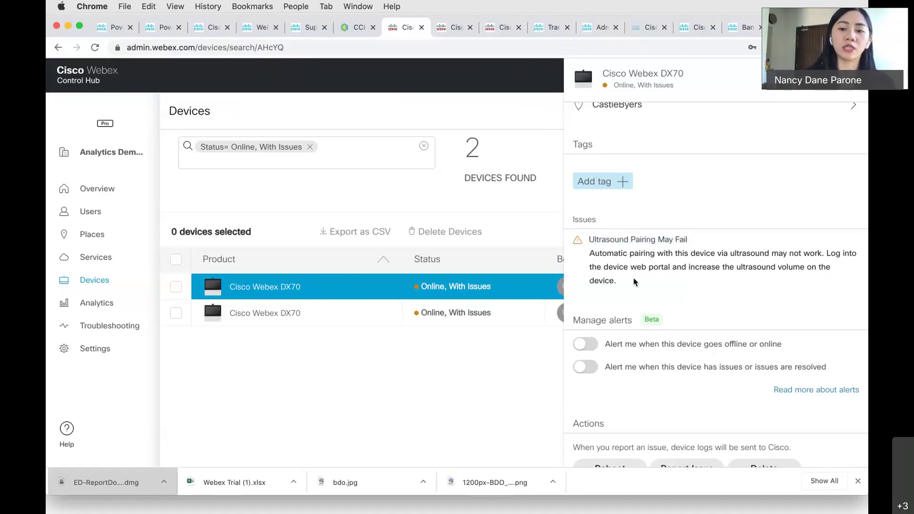
# Review the CastleByers device's technical details, alert options and actions, and close its details.
pyautogui.scroll(-10, 634, 283)
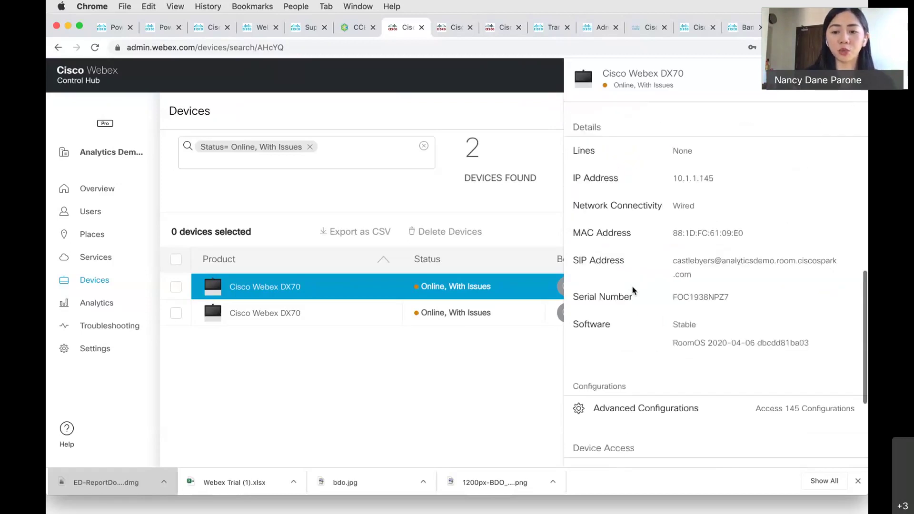
pyautogui.scroll(-3, 633, 292)
pyautogui.scroll(10, 700, 357)
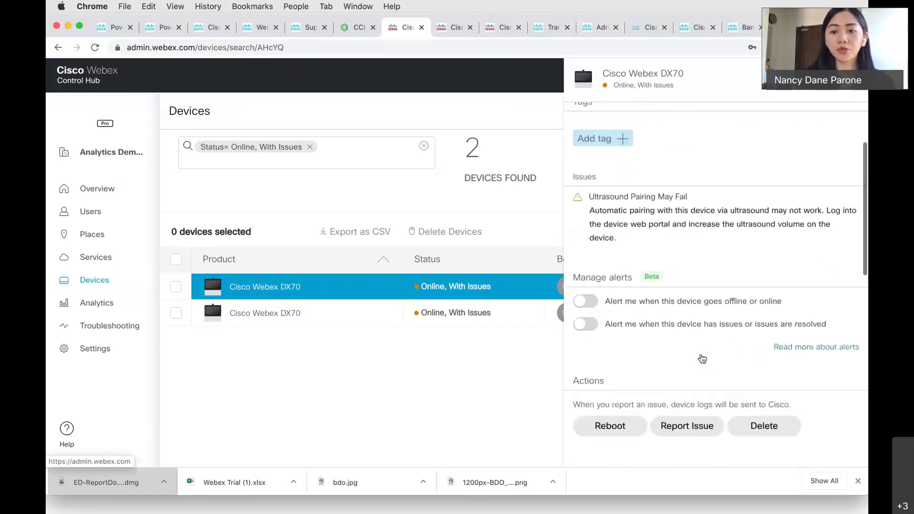
pyautogui.scroll(3, 702, 359)
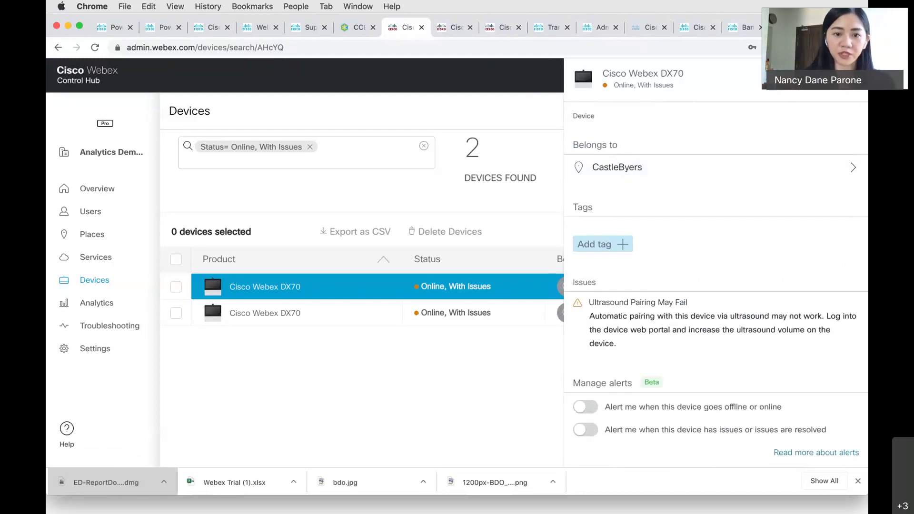
pyautogui.click(855, 73)
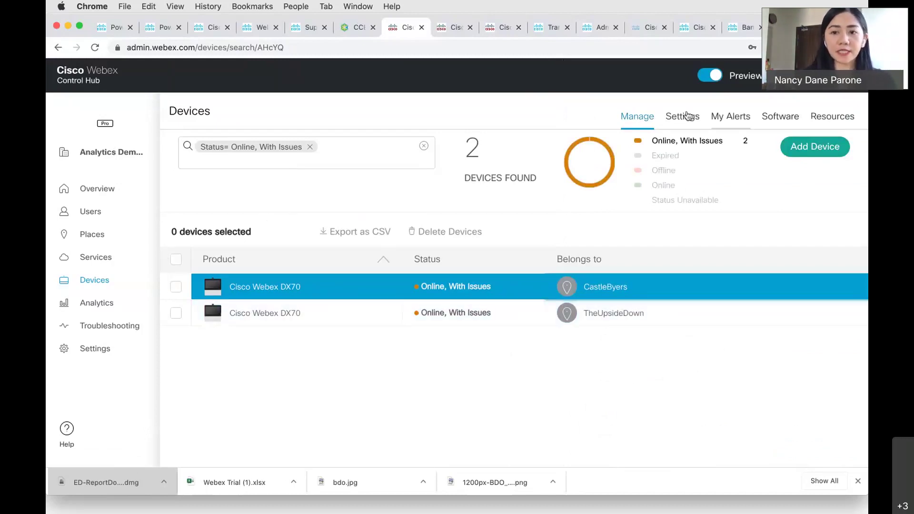
# Turn on alerts for all devices, both for going offline or online and for issues occurring or being resolved.
pyautogui.click(745, 119)
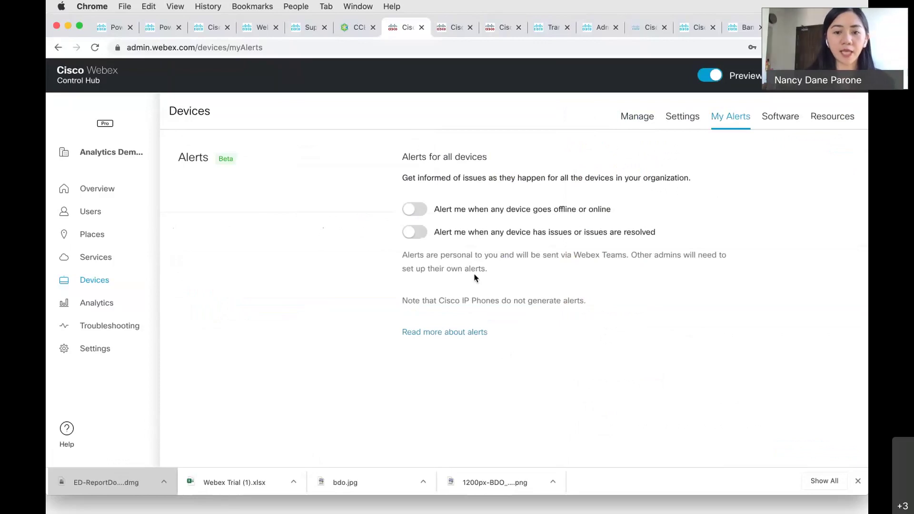
pyautogui.click(424, 209)
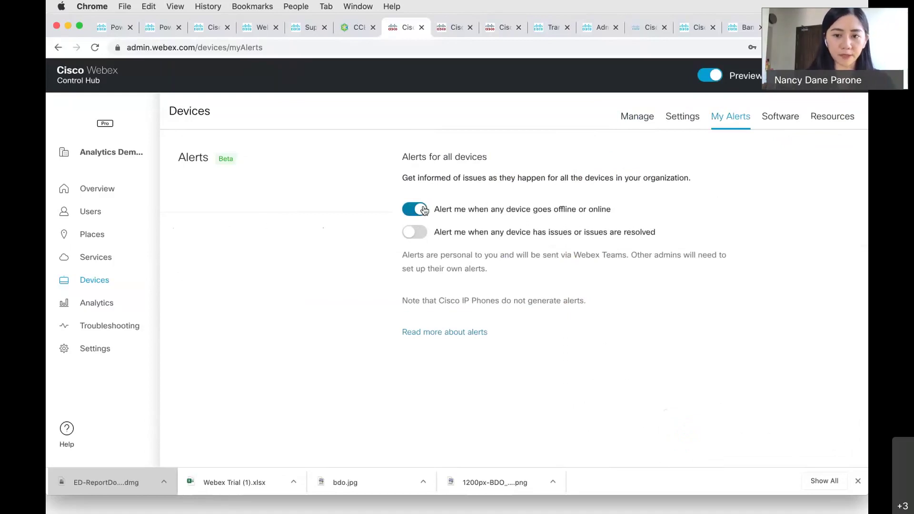
pyautogui.click(420, 233)
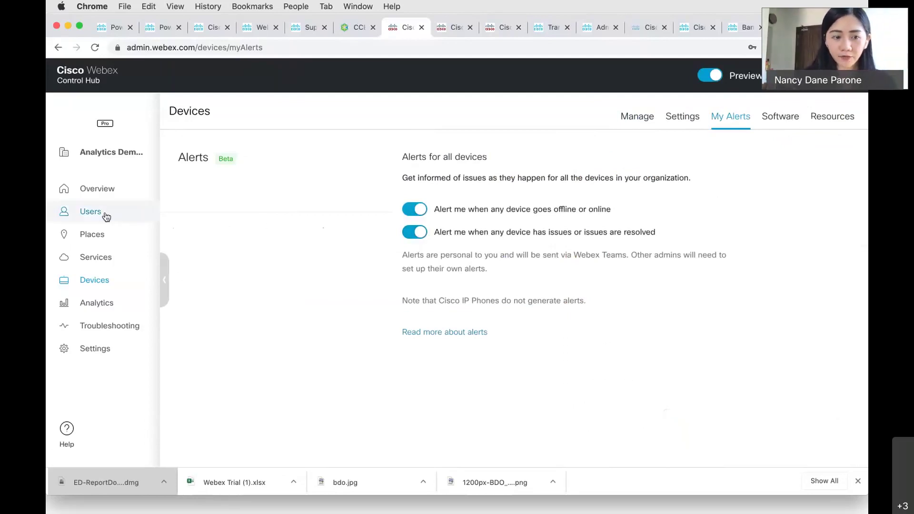
# Return to the overview and examine the onboarding summary's total users and the inactive, not verified, verified and active shares.
pyautogui.click(96, 190)
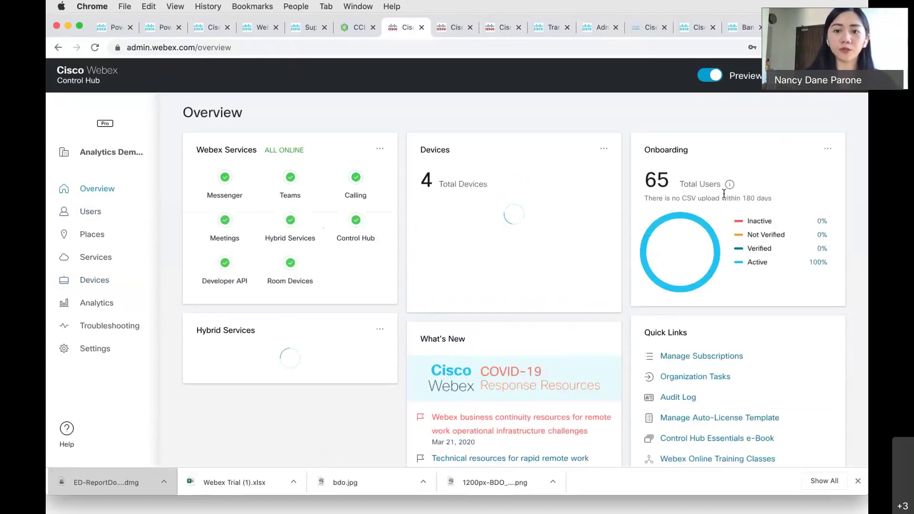
pyautogui.moveTo(641, 150); pyautogui.dragTo(817, 283)
pyautogui.click(733, 125)
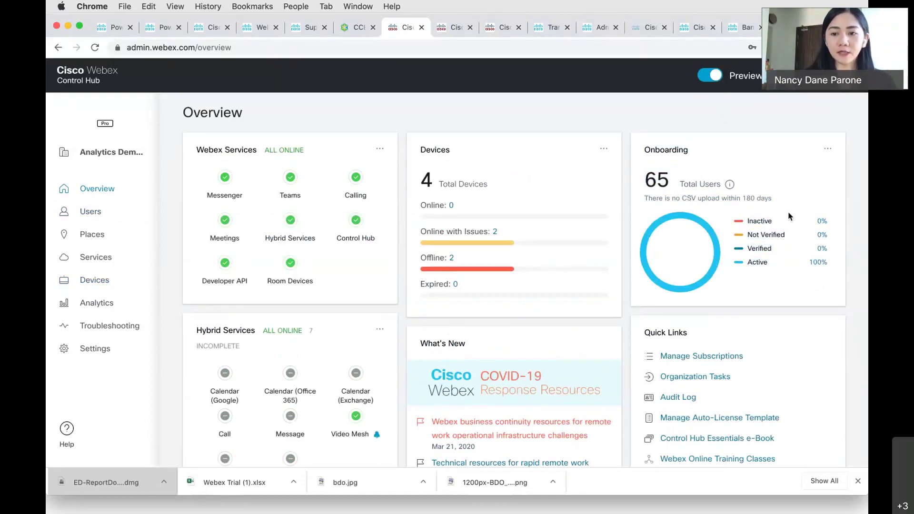
pyautogui.moveTo(688, 183); pyautogui.dragTo(629, 182)
pyautogui.moveTo(831, 265); pyautogui.dragTo(746, 266)
pyautogui.click(820, 293)
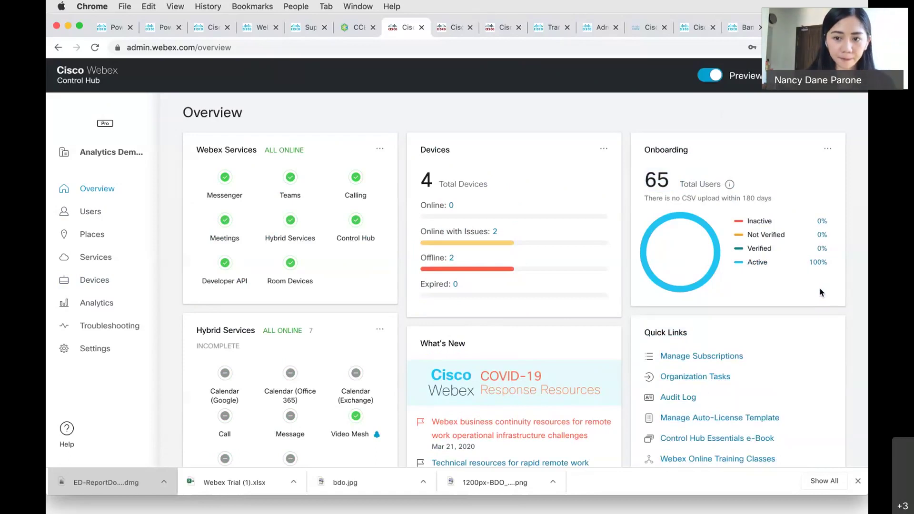
pyautogui.moveTo(836, 226); pyautogui.dragTo(751, 255)
pyautogui.click(754, 296)
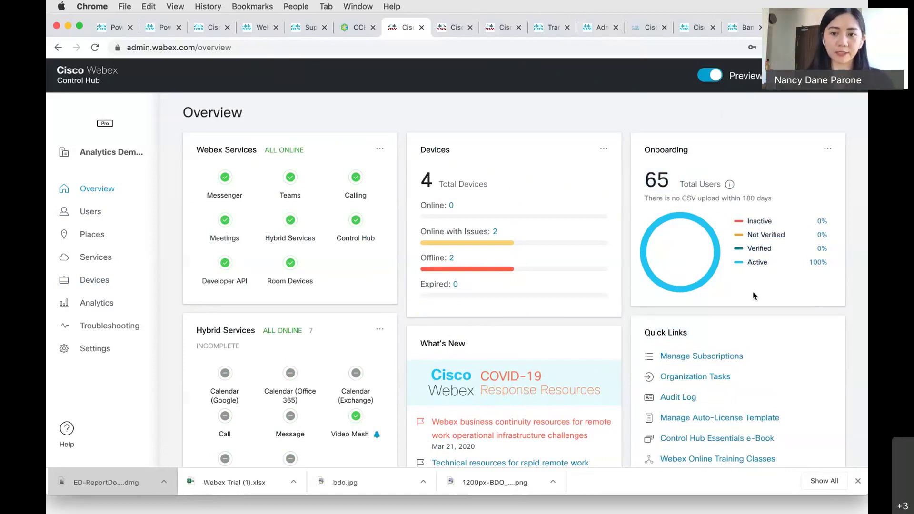
pyautogui.moveTo(645, 172); pyautogui.dragTo(825, 291)
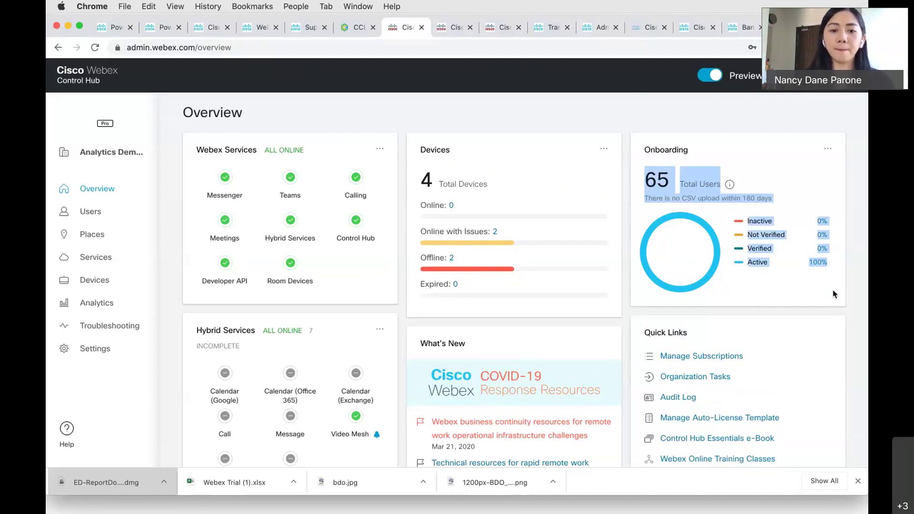
# Examine the Hybrid Services status summary on the overview.
pyautogui.scroll(-3, 277, 350)
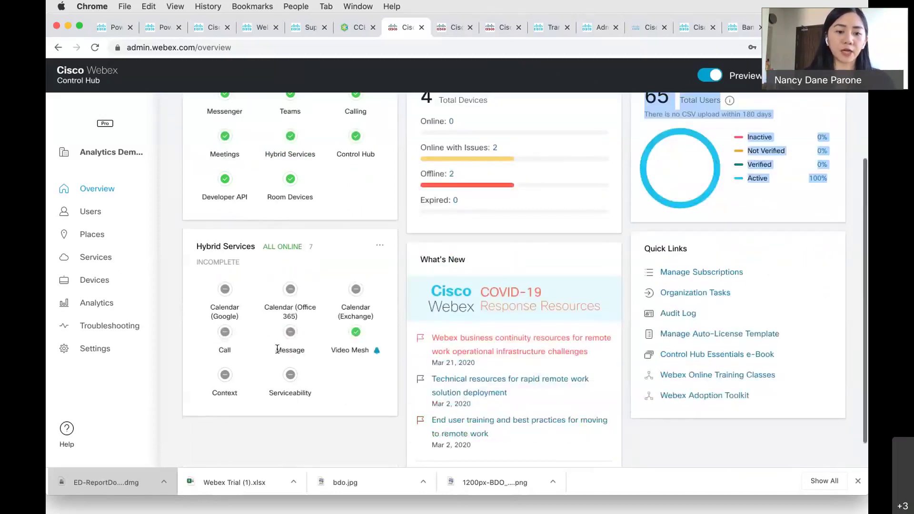
pyautogui.moveTo(329, 269); pyautogui.dragTo(197, 247)
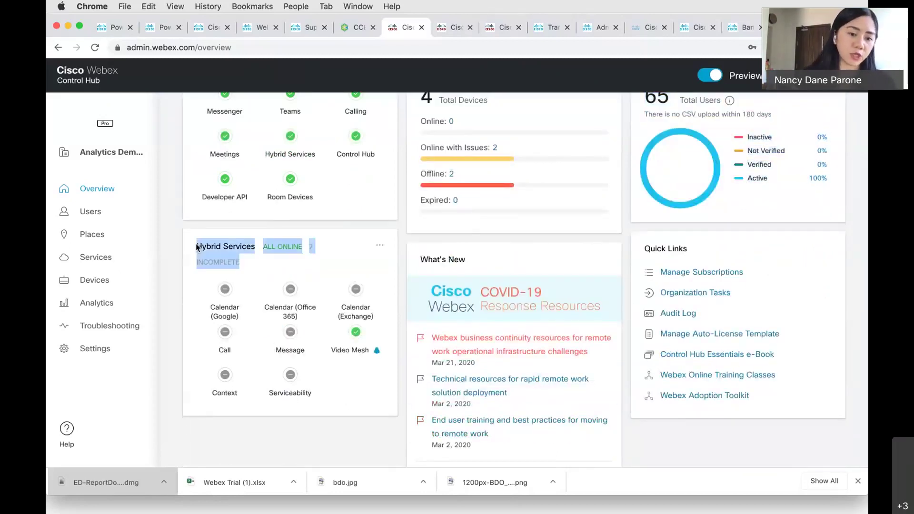
pyautogui.click(284, 429)
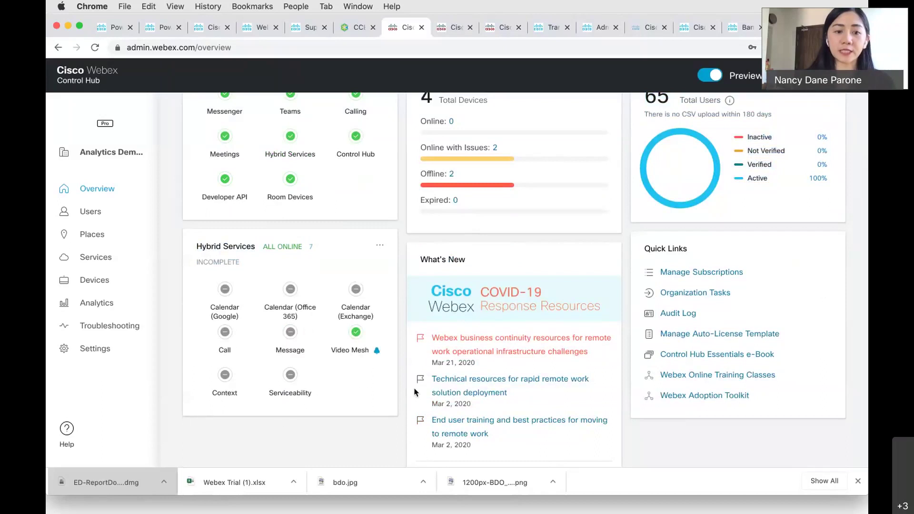
# Examine the What's New announcements and the Quick Links section on the overview.
pyautogui.scroll(-1, 429, 371)
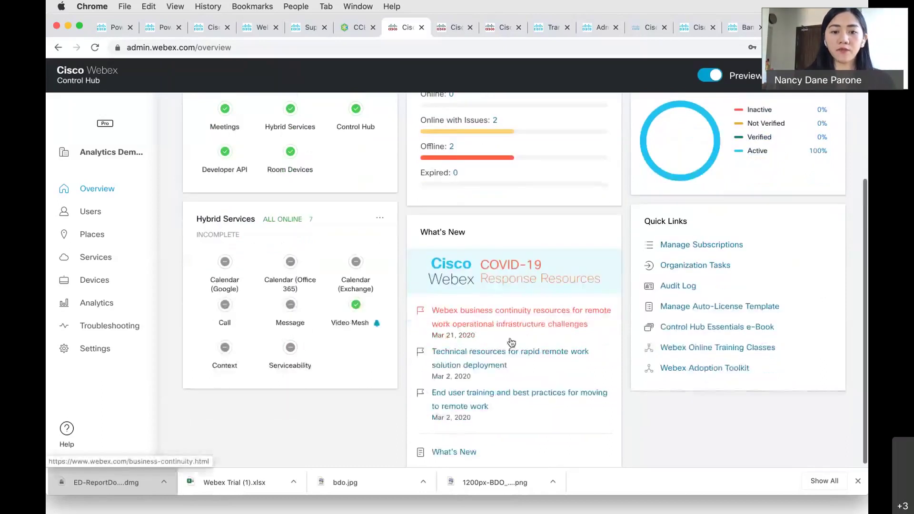
pyautogui.moveTo(420, 229); pyautogui.dragTo(484, 233)
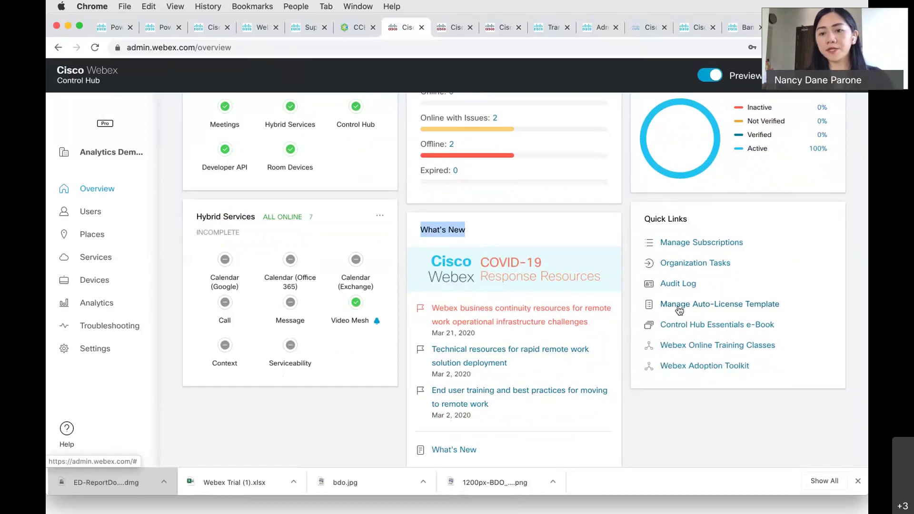
pyautogui.tripleClick(702, 220)
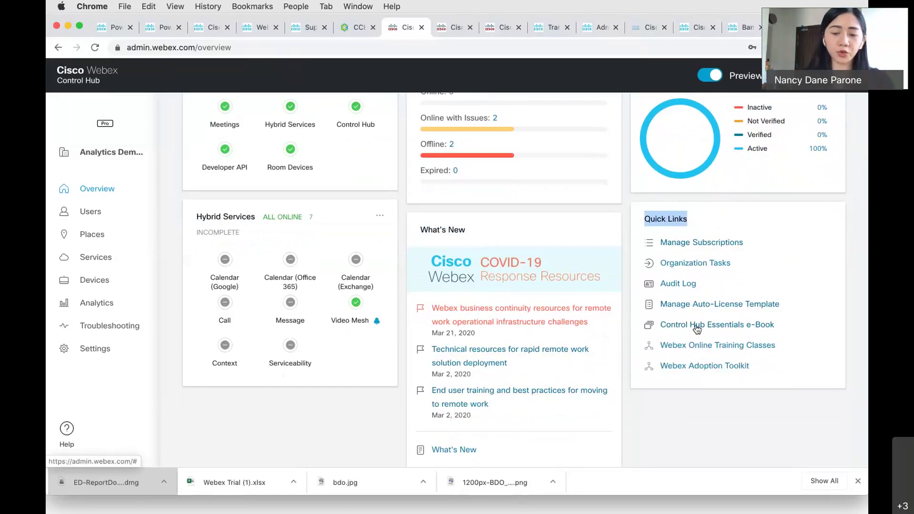
# Open the Control Hub Essentials e-Book, read through to the Pillars of Success page, and return to the Control Hub overview.
pyautogui.click(748, 328)
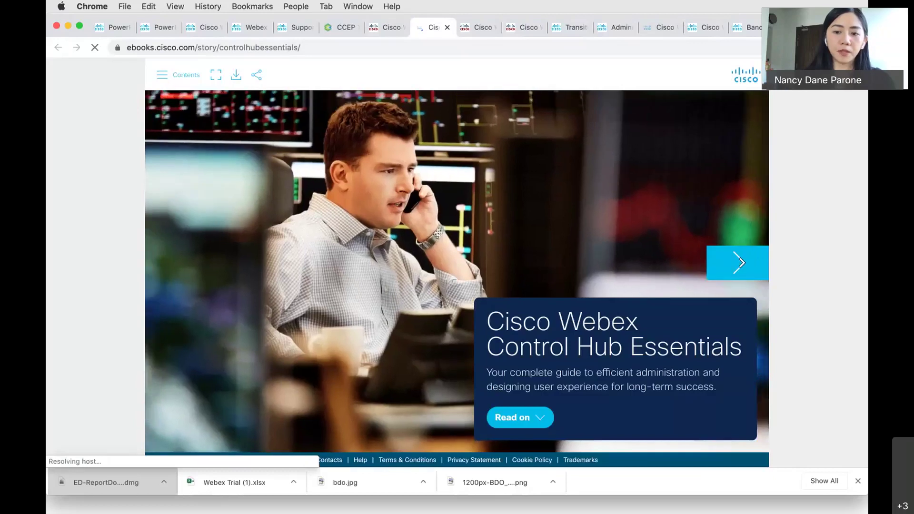
pyautogui.click(534, 419)
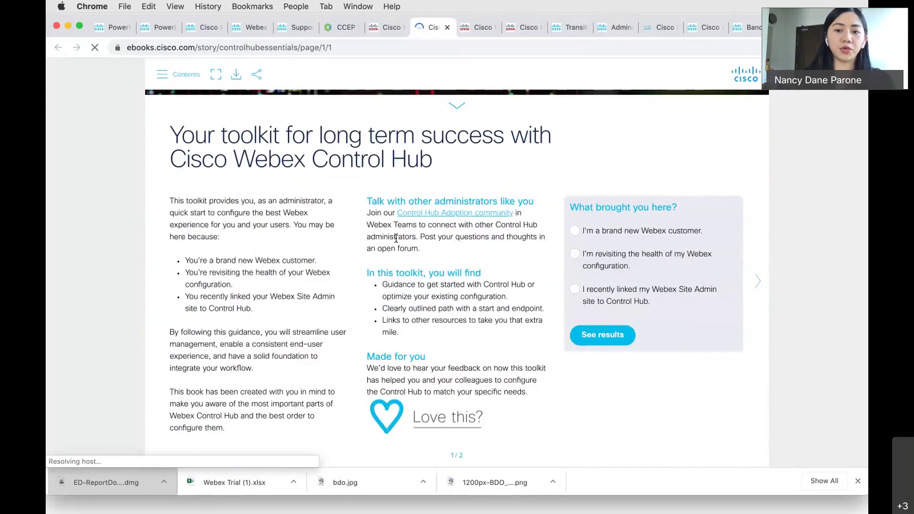
pyautogui.click(758, 282)
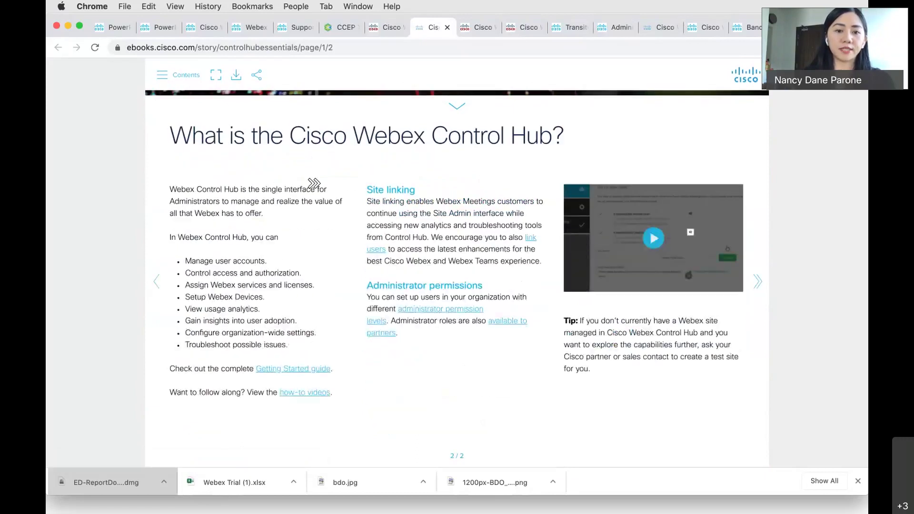
pyautogui.click(764, 281)
pyautogui.scroll(-3, 336, 333)
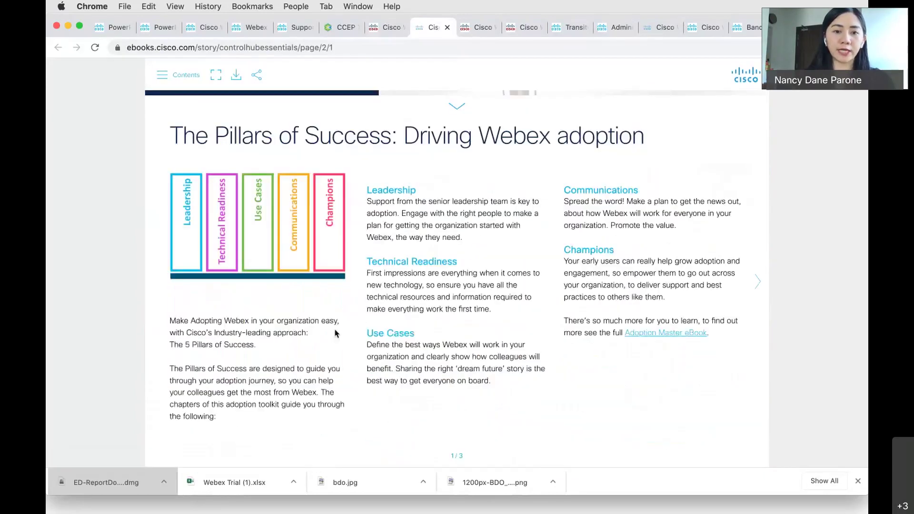
pyautogui.click(388, 28)
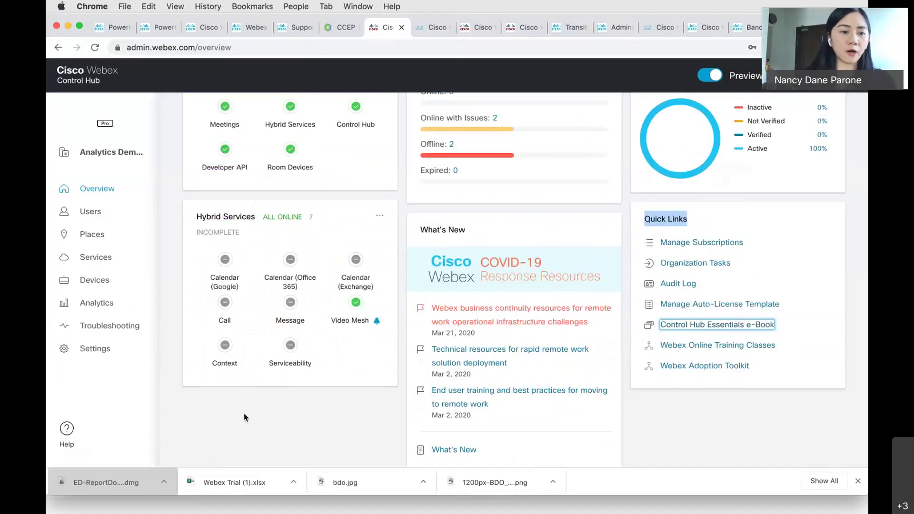
# Look through the organization's full user list and open the Admin user's details.
pyautogui.click(91, 214)
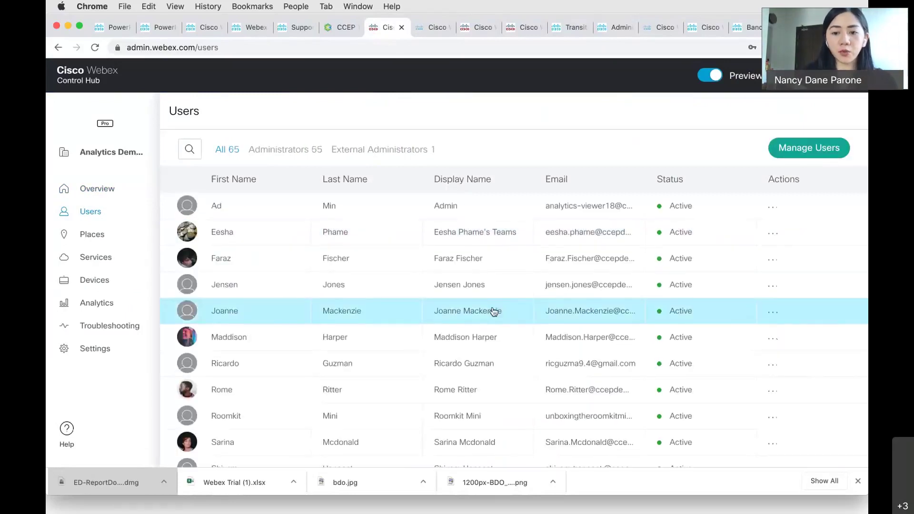
pyautogui.scroll(-10, 494, 311)
pyautogui.scroll(10, 492, 312)
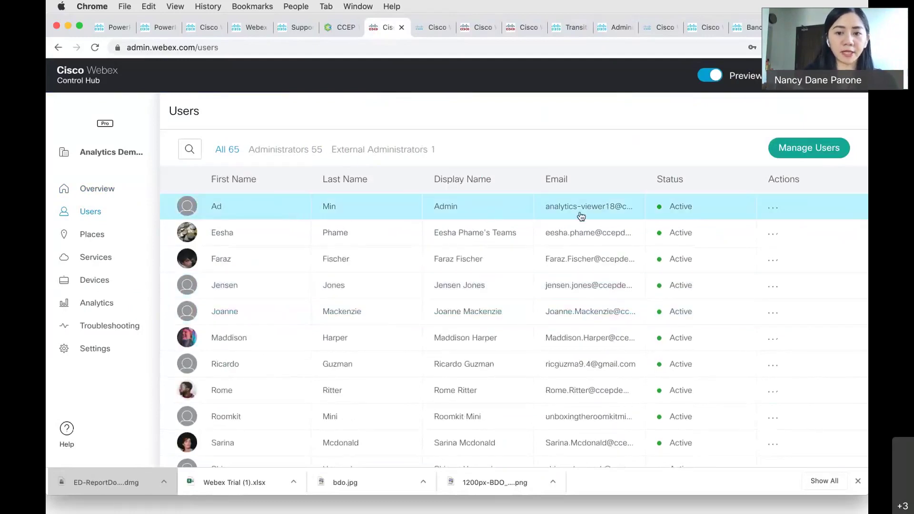
pyautogui.click(755, 214)
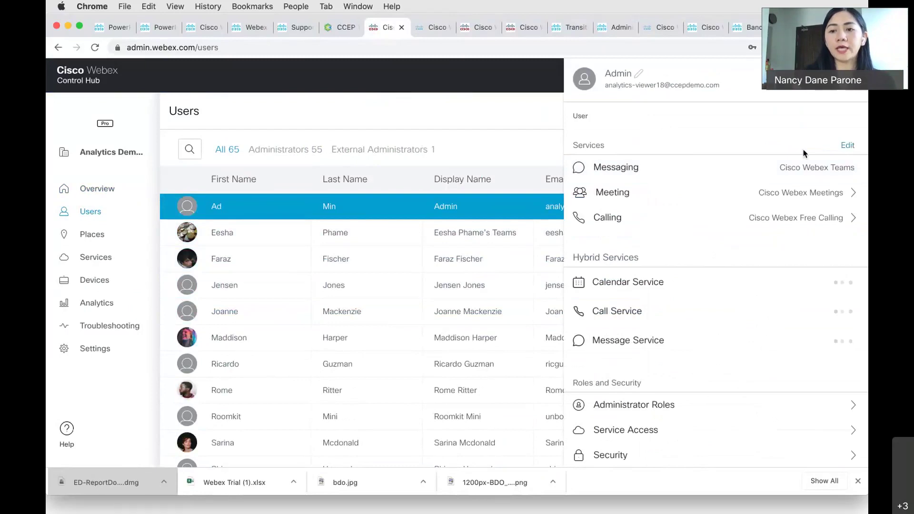
# Try removing the Webex Enterprise Edition license from the Admin user's enabled services and discard the change.
pyautogui.click(846, 148)
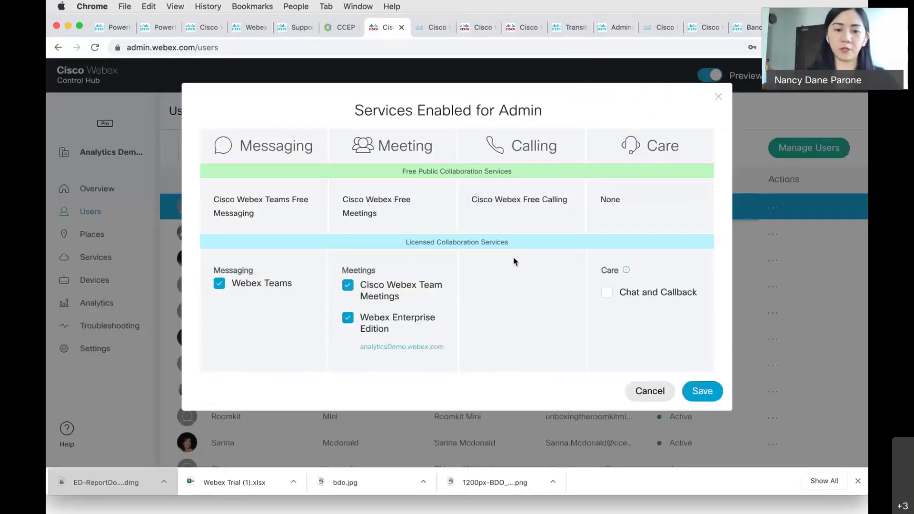
pyautogui.click(349, 321)
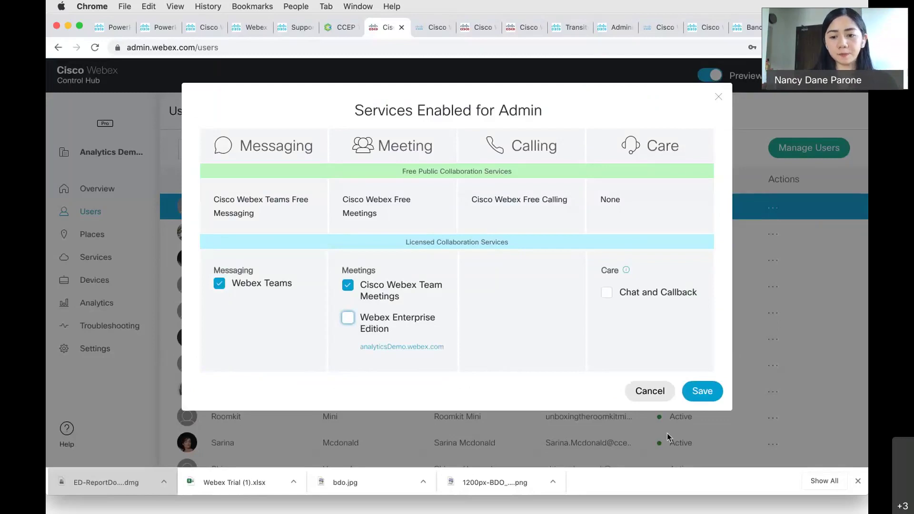
pyautogui.click(659, 395)
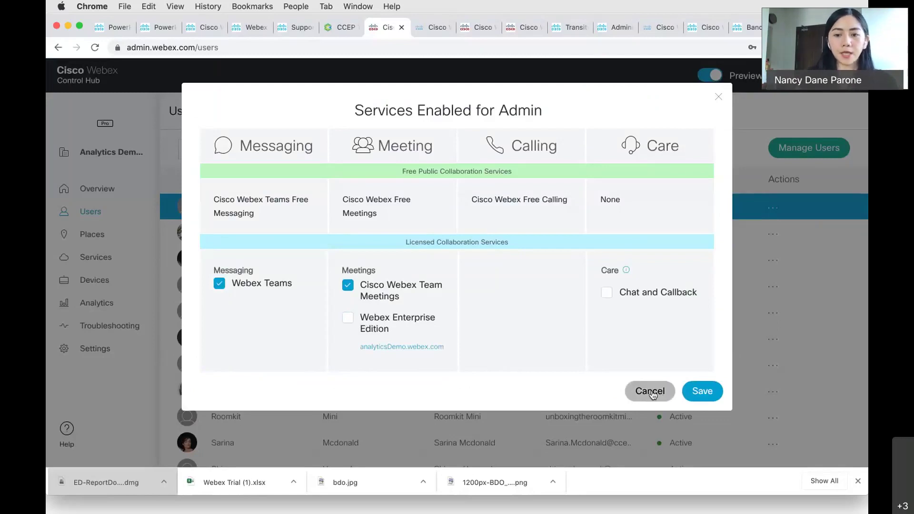
# Reopen the Admin user's details, examine the available administrator roles, and return to the user summary.
pyautogui.click(805, 212)
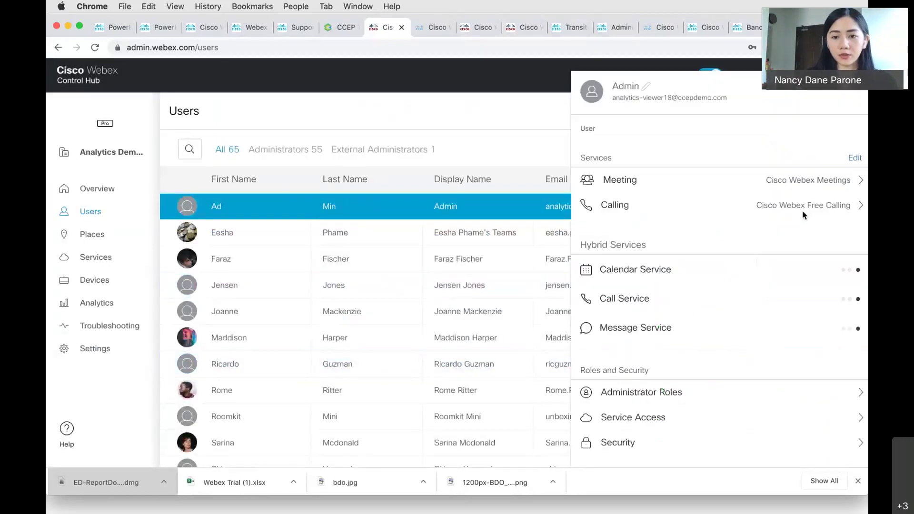
pyautogui.scroll(-3, 698, 310)
pyautogui.scroll(-3, 700, 310)
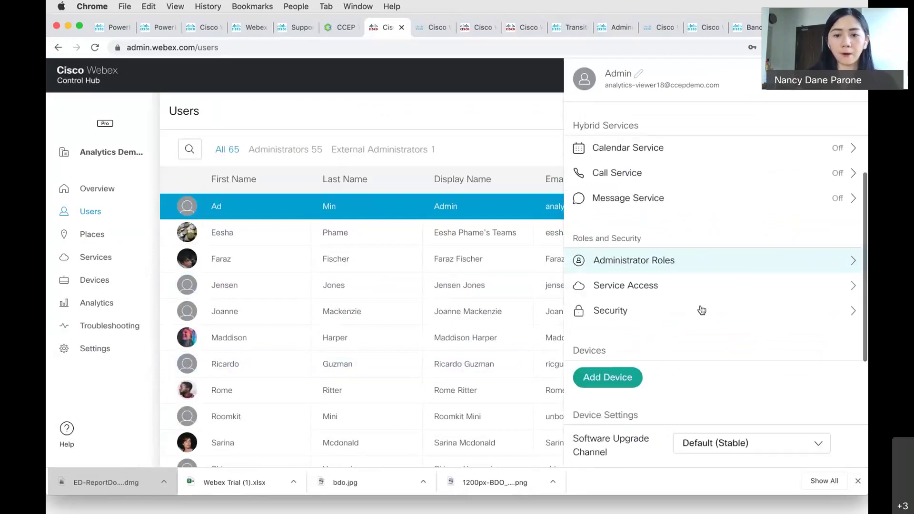
pyautogui.click(675, 251)
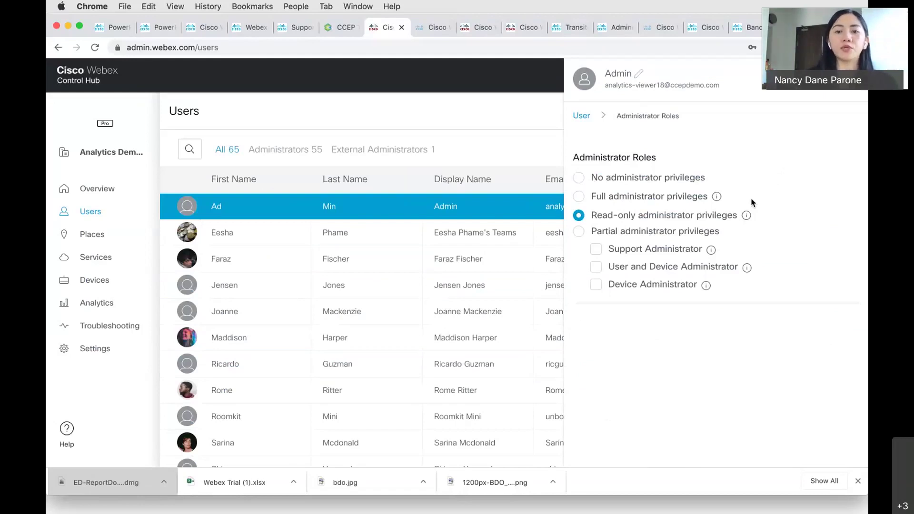
pyautogui.click(580, 116)
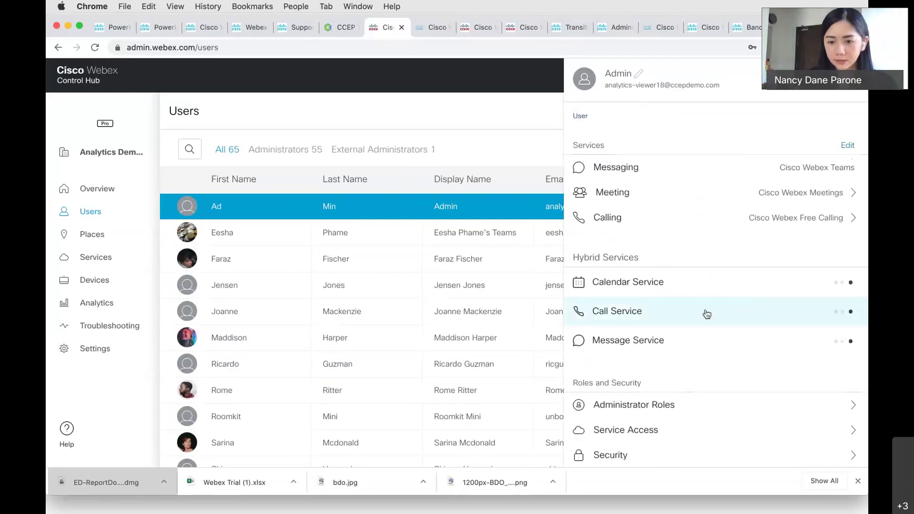
# Review the Admin user's security options for resetting access and return to the user summary.
pyautogui.scroll(-3, 703, 310)
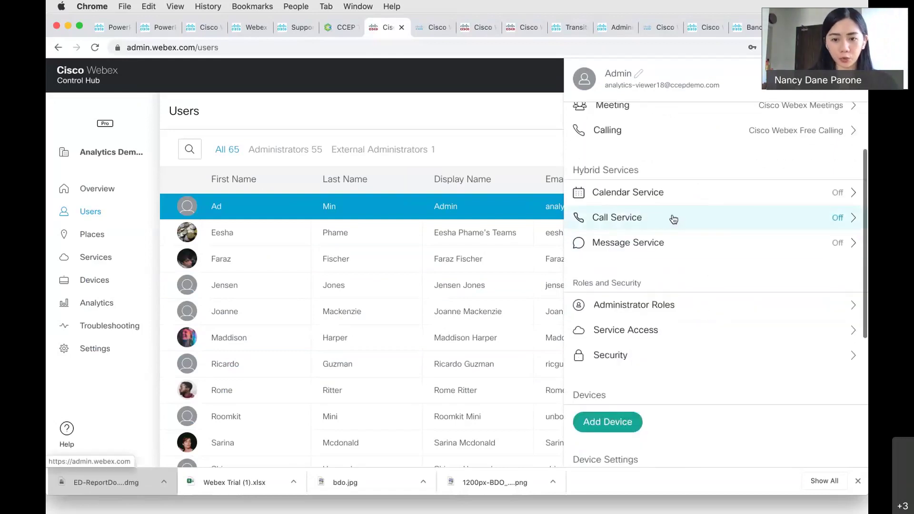
pyautogui.scroll(-1, 704, 341)
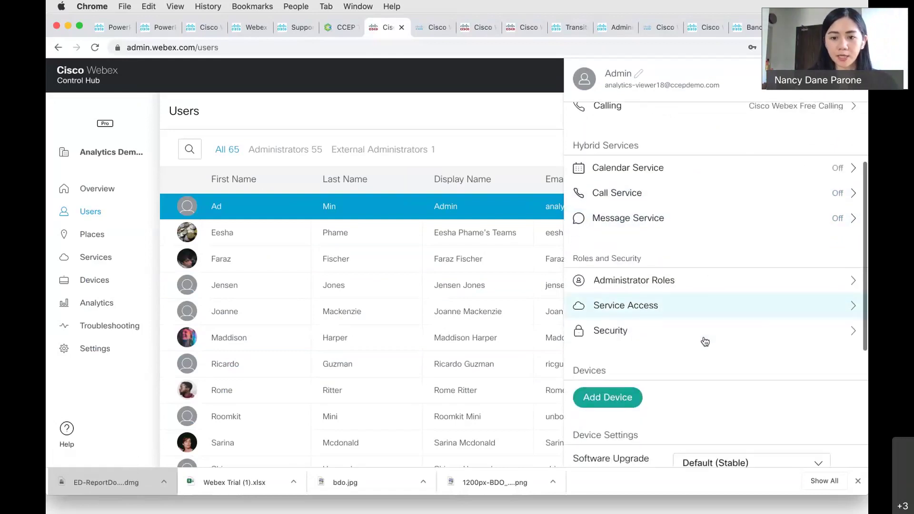
pyautogui.click(673, 333)
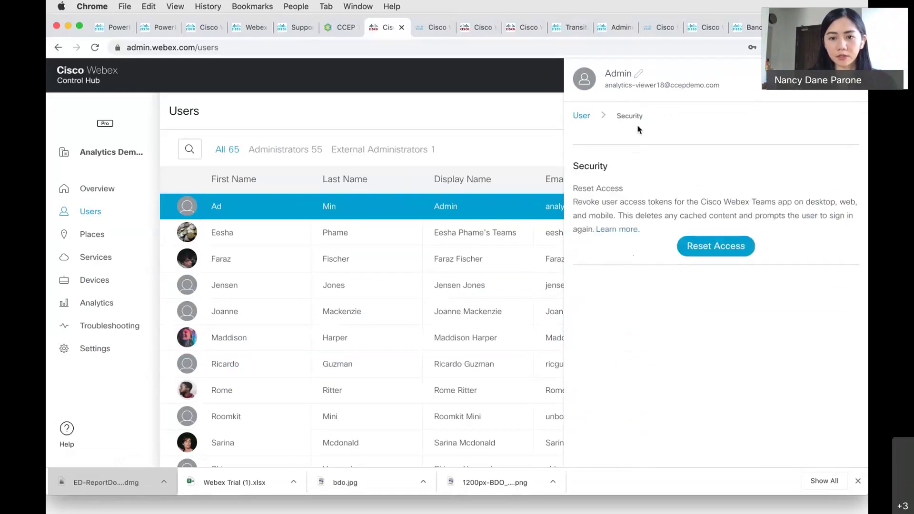
pyautogui.click(581, 116)
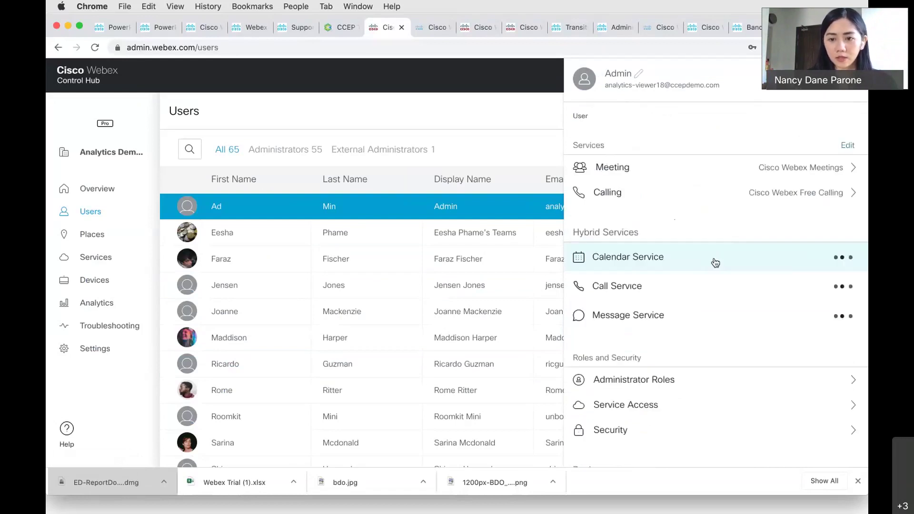
# Examine the Admin user's hybrid services and device settings, including the Software Upgrade Channel choices.
pyautogui.scroll(-2, 713, 257)
pyautogui.scroll(-1, 715, 262)
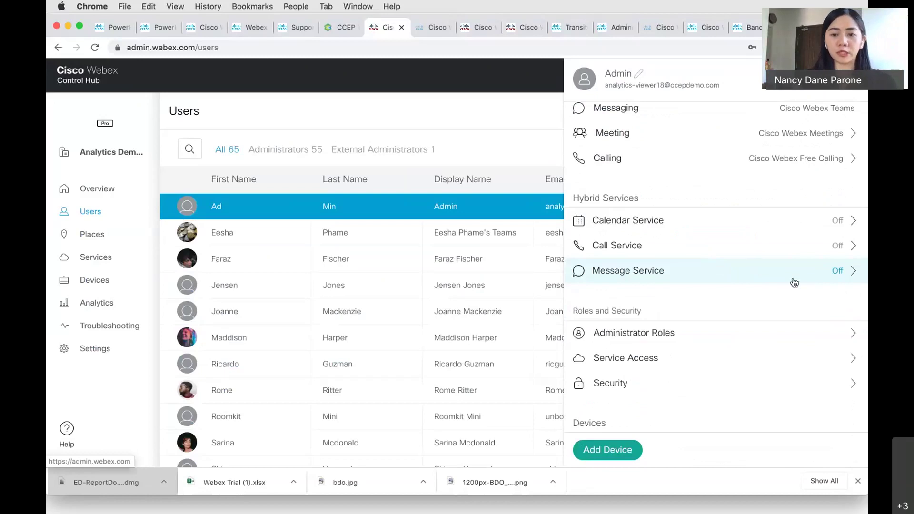
pyautogui.scroll(-5, 732, 383)
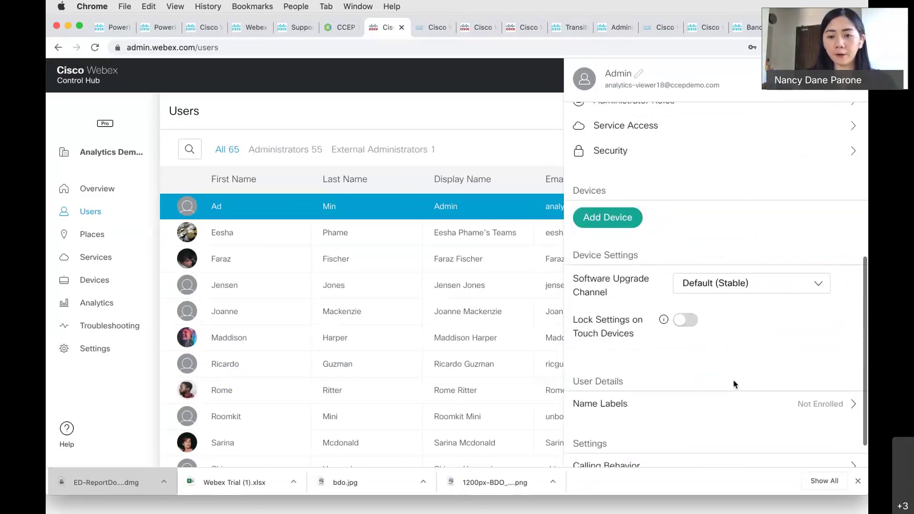
pyautogui.scroll(-1, 734, 383)
pyautogui.click(733, 253)
pyautogui.click(730, 251)
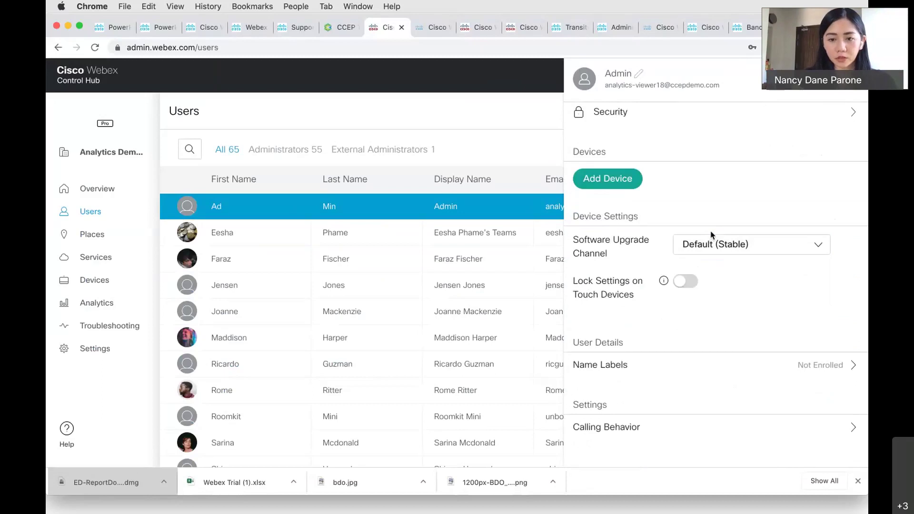
# Examine the Lock Settings on Touch Devices option for the Admin user and close the user's details.
pyautogui.tripleClick(586, 288)
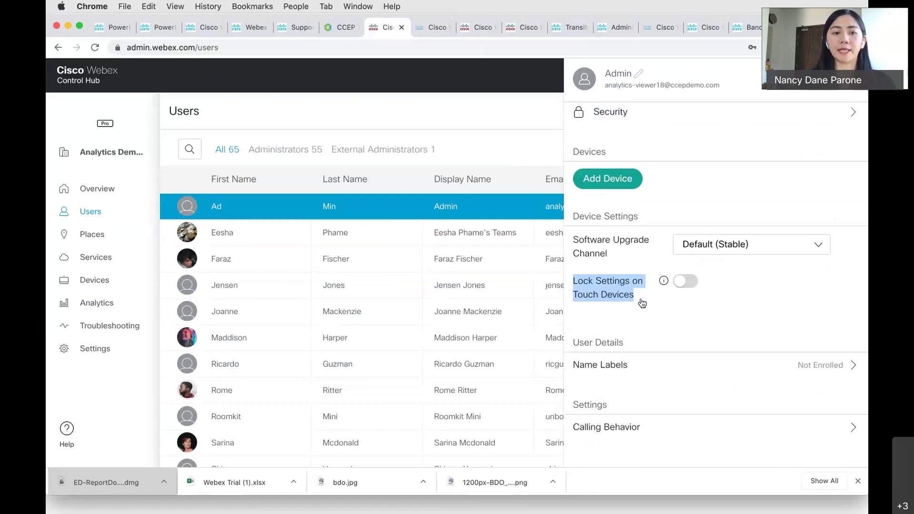
pyautogui.click(689, 282)
pyautogui.click(839, 399)
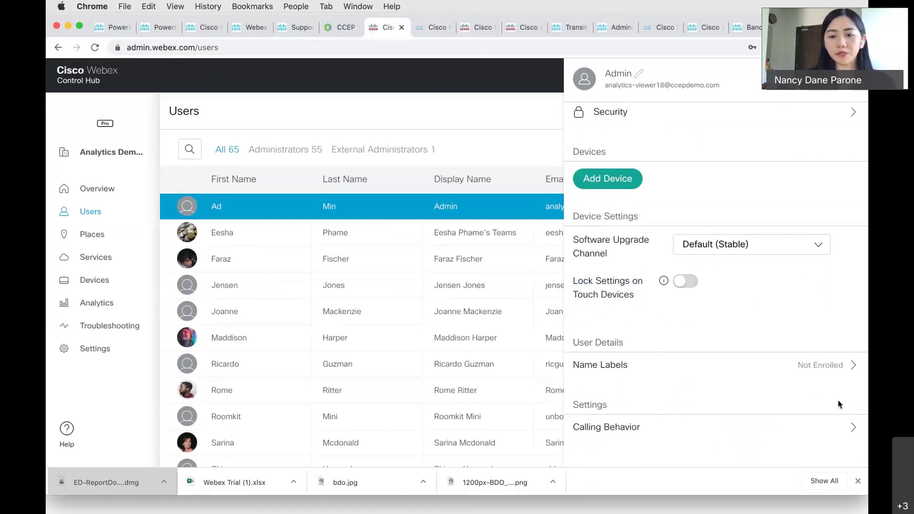
pyautogui.moveTo(665, 285)
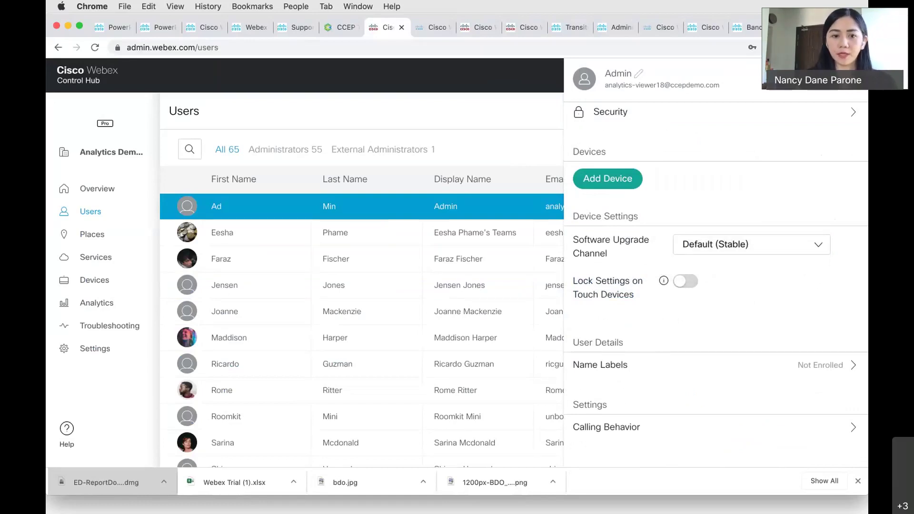
pyautogui.press('Escape')
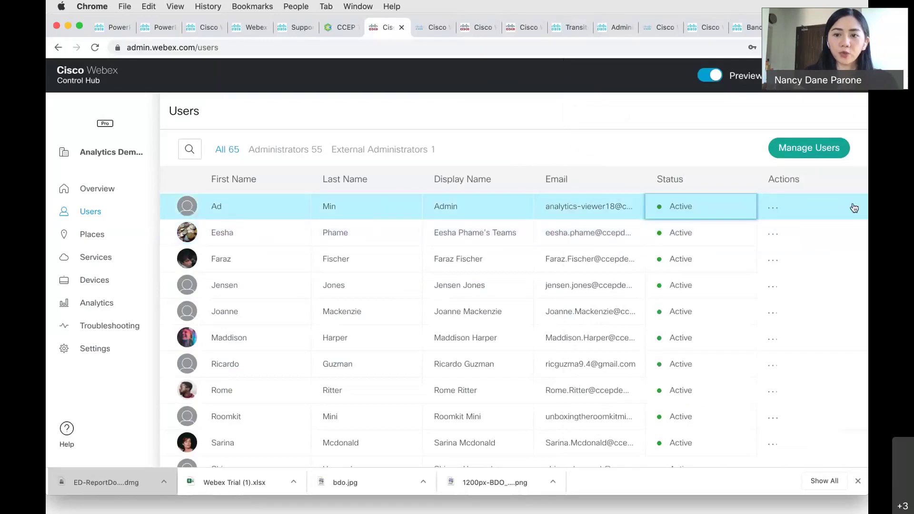
# Review the Active Directory and Modify Users options, step into manually adding or modifying users, and exit without adding anyone.
pyautogui.click(827, 149)
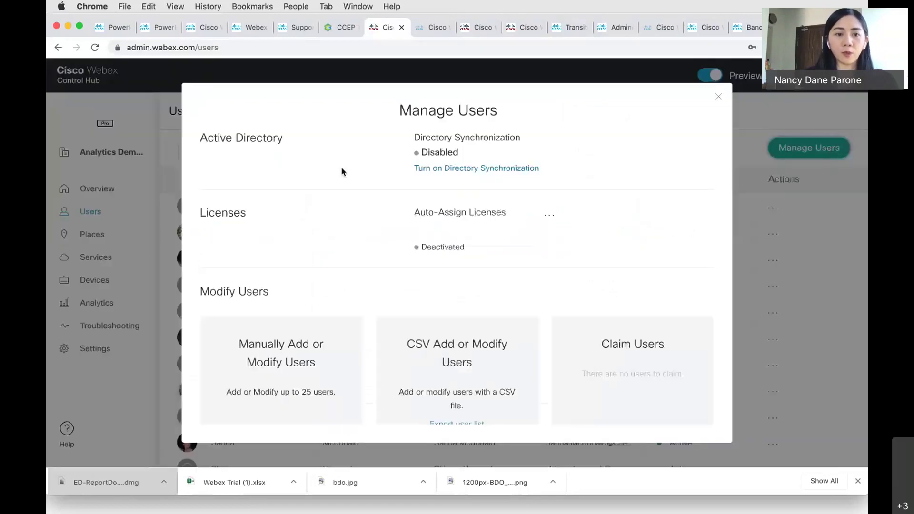
pyautogui.moveTo(302, 147); pyautogui.dragTo(192, 138)
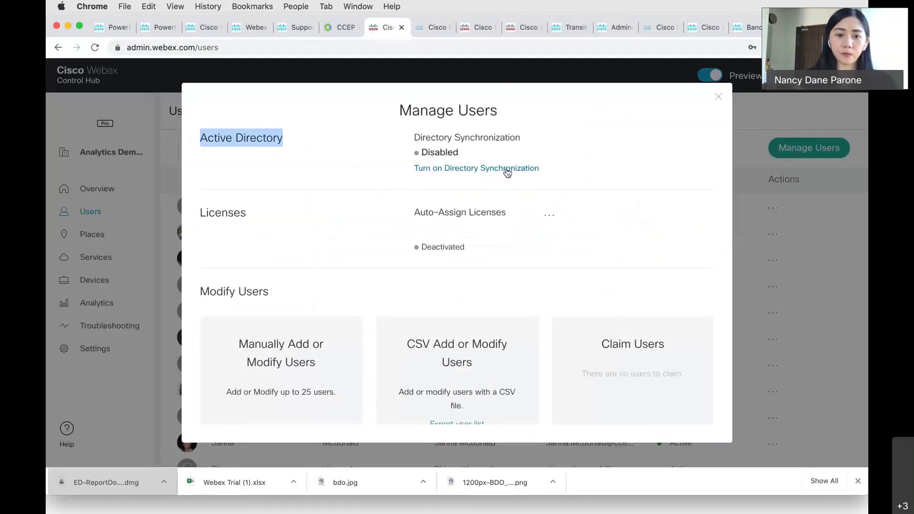
pyautogui.moveTo(200, 291); pyautogui.dragTo(302, 302)
pyautogui.scroll(-1, 295, 334)
pyautogui.click(278, 330)
pyautogui.click(702, 324)
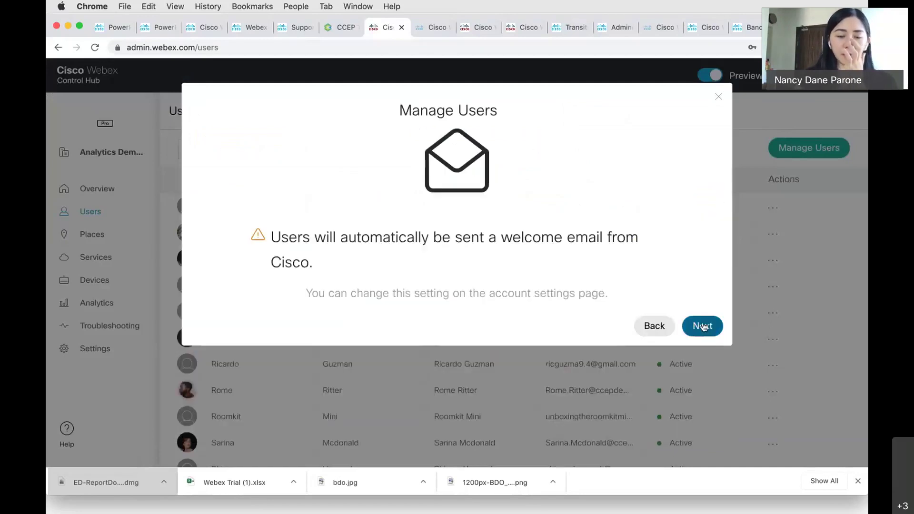
pyautogui.click(719, 97)
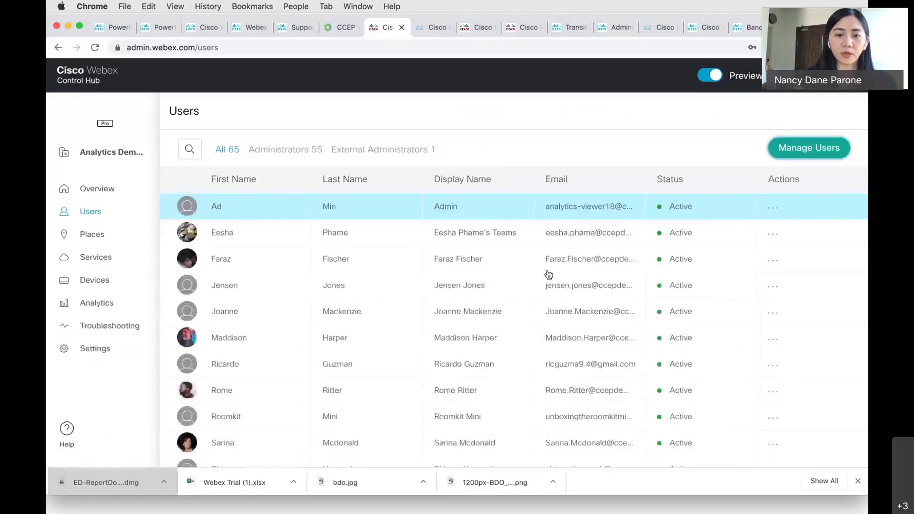
# Reopen the user management options, examine license auto-assignment and the CSV add, modify and export choices, and close them.
pyautogui.click(804, 151)
pyautogui.scroll(-2, 418, 361)
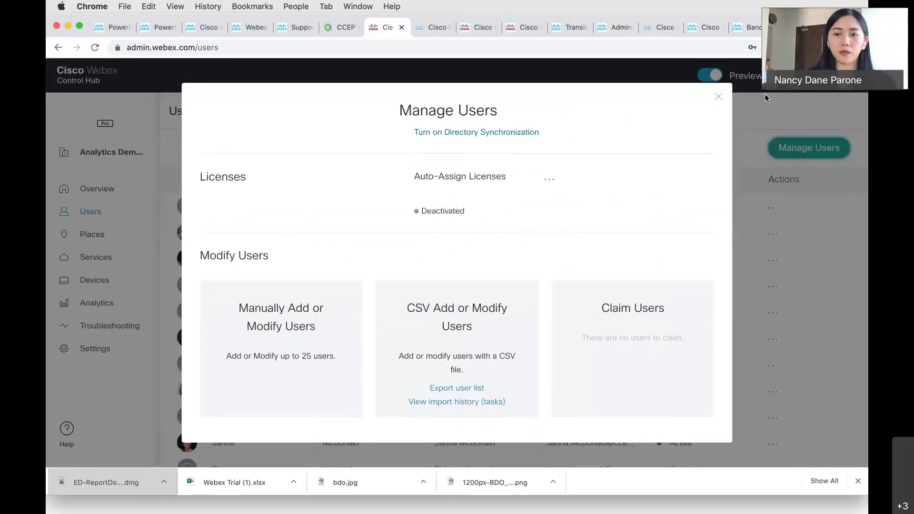
pyautogui.click(718, 97)
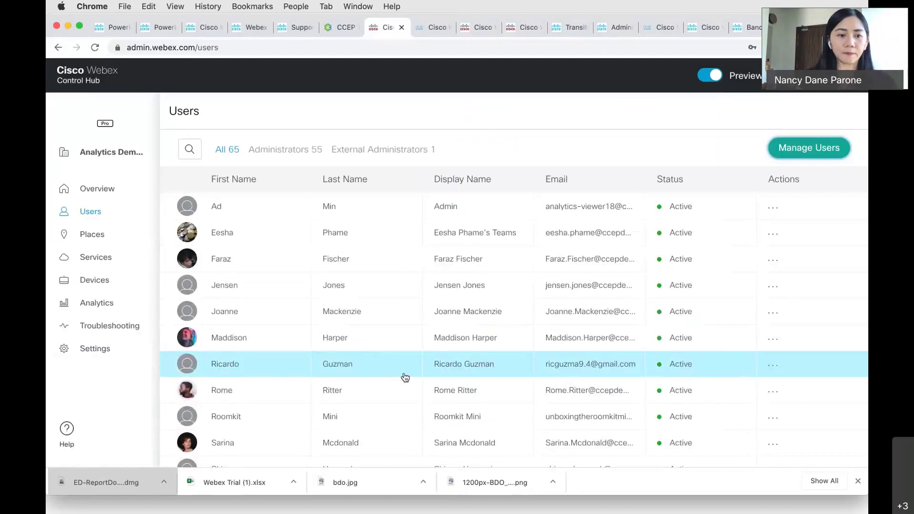
# Review the organization's places, as well as the cloud and hybrid services on offer.
pyautogui.scroll(-1, 380, 359)
pyautogui.click(63, 237)
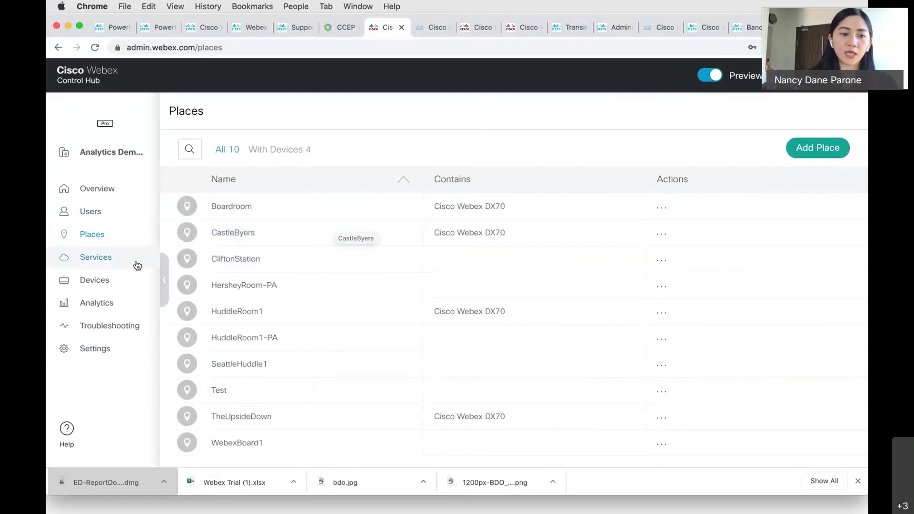
pyautogui.click(104, 262)
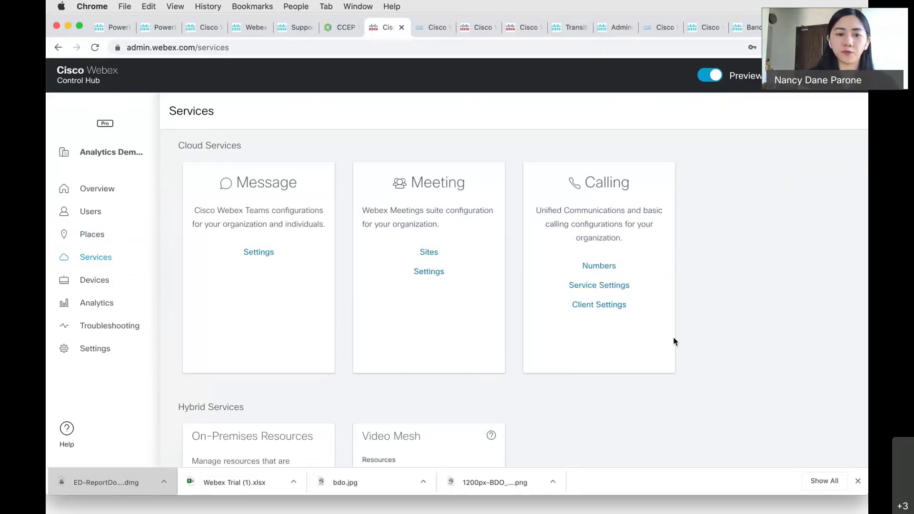
pyautogui.scroll(-3, 737, 316)
pyautogui.scroll(3, 738, 318)
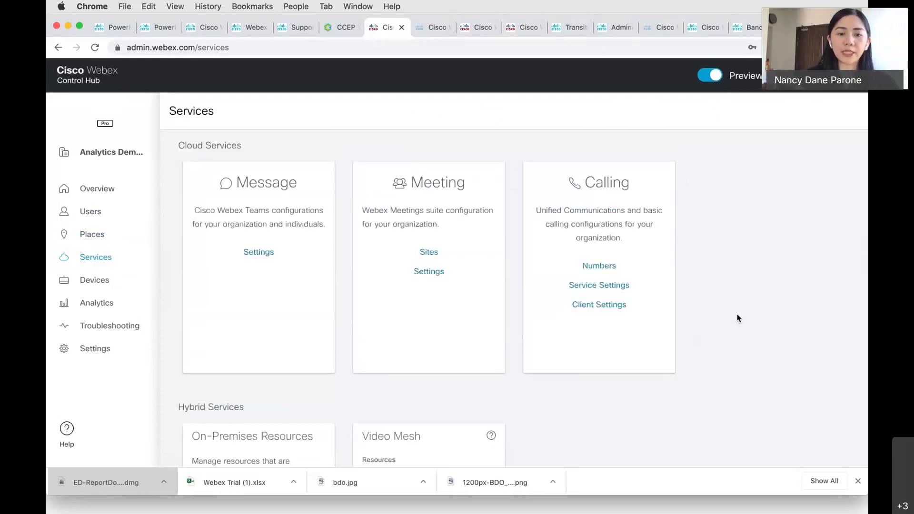
pyautogui.scroll(-1, 736, 316)
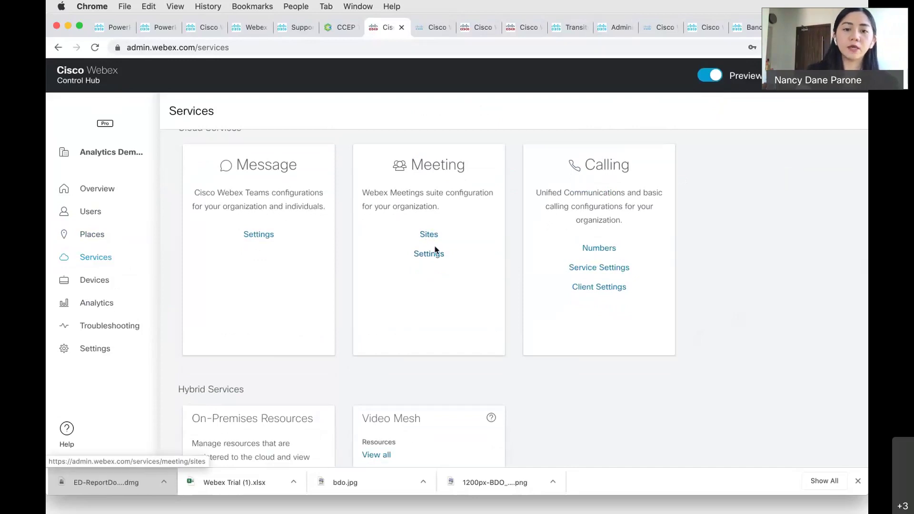
# View the Meeting service's settings and sites, and bring up the configuration options for the analyticsDemo.webex.com site.
pyautogui.click(433, 258)
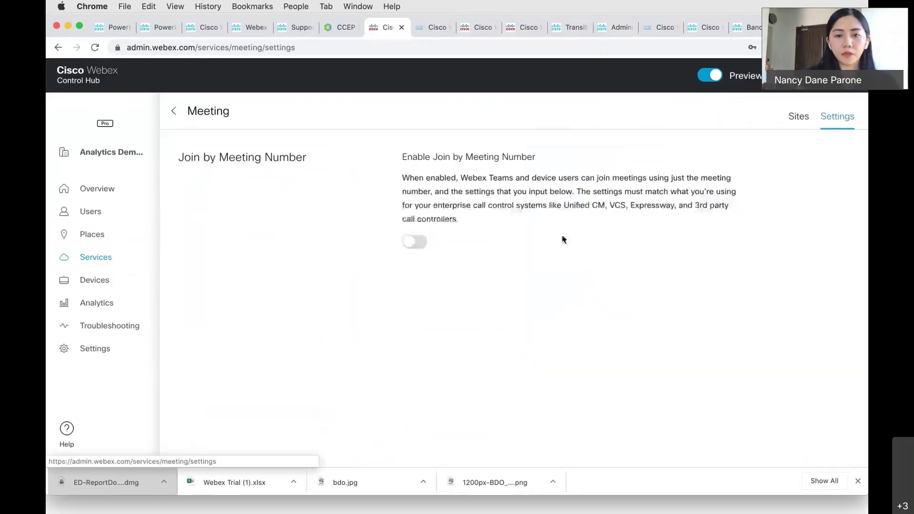
pyautogui.click(800, 116)
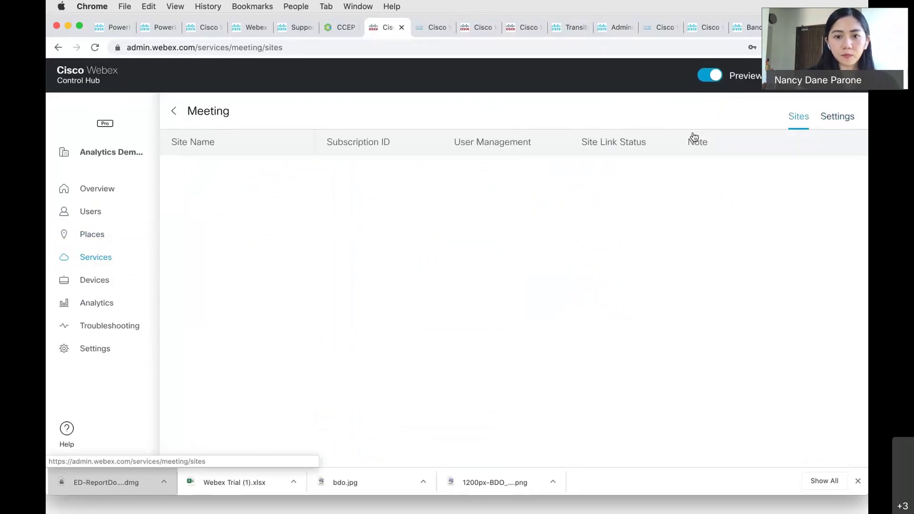
pyautogui.click(543, 176)
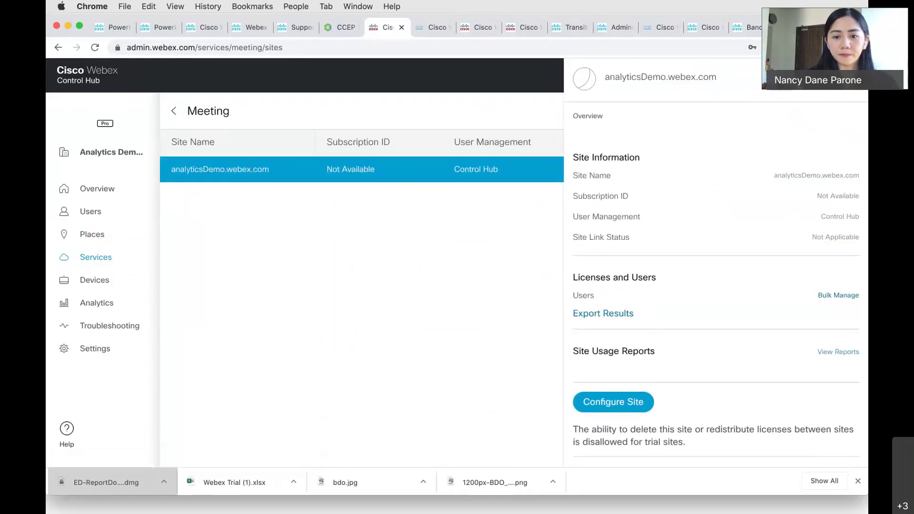
pyautogui.click(613, 402)
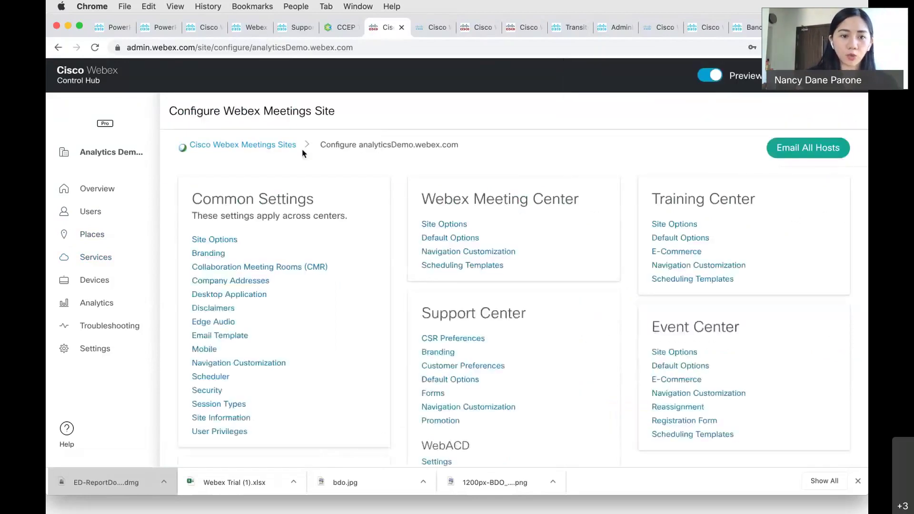
pyautogui.scroll(-1, 198, 222)
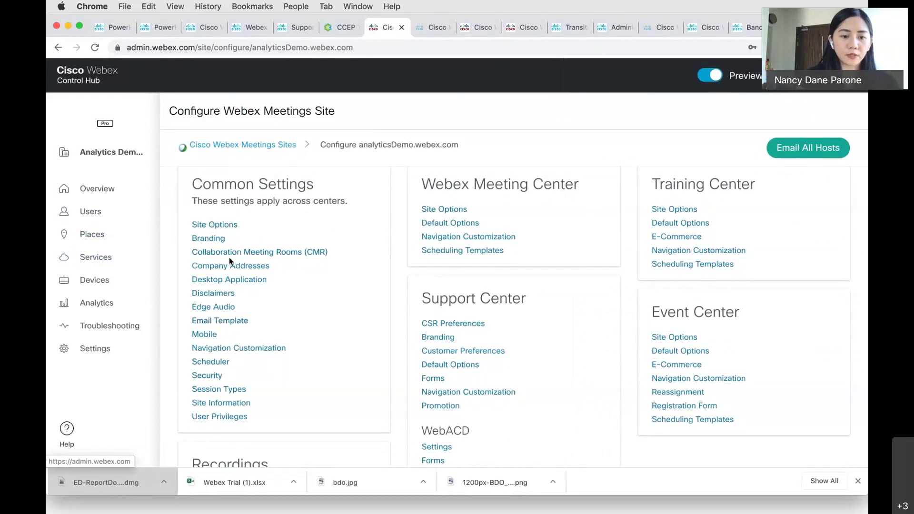
# Examine the Webex Meetings site's Site Information, including brand names, page and client versions, and cluster.
pyautogui.click(222, 404)
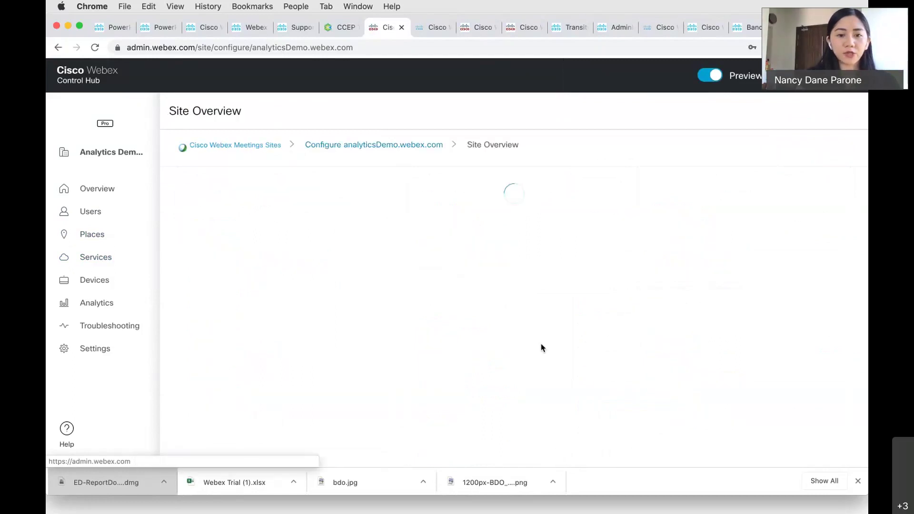
pyautogui.scroll(-2, 377, 369)
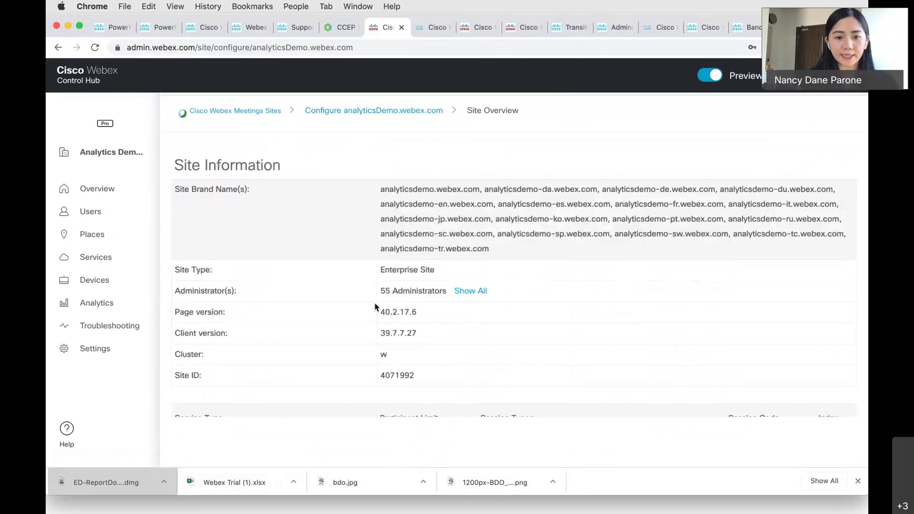
pyautogui.scroll(-5, 341, 377)
pyautogui.scroll(1, 305, 333)
pyautogui.moveTo(190, 255); pyautogui.dragTo(215, 294)
pyautogui.click(430, 277)
pyautogui.click(419, 299)
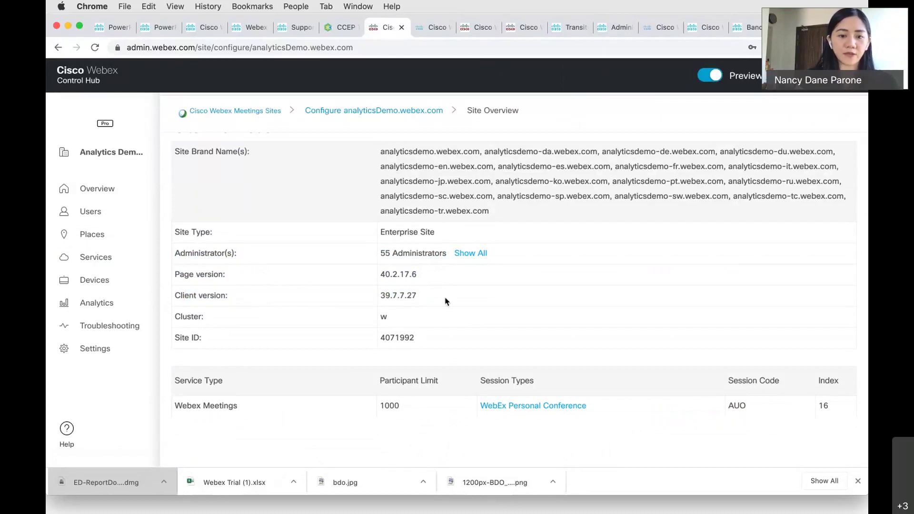
pyautogui.moveTo(434, 338); pyautogui.dragTo(177, 148)
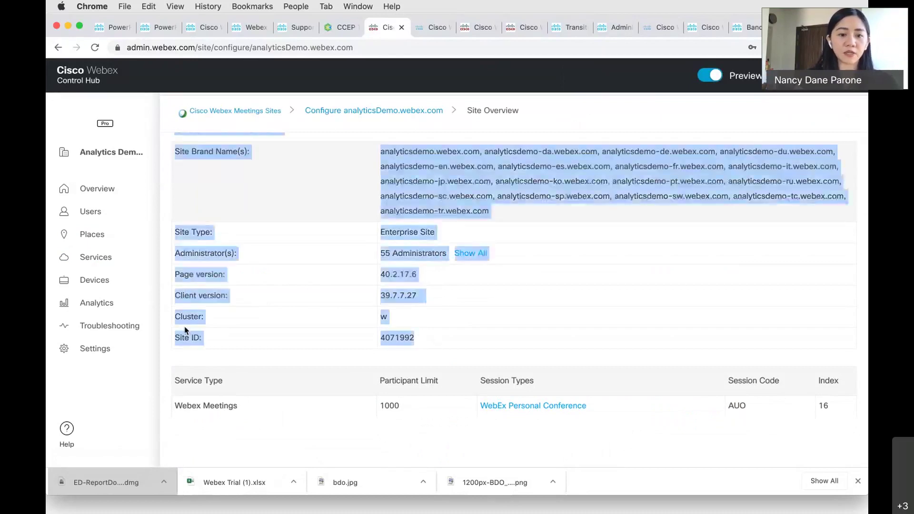
pyautogui.click(181, 320)
pyautogui.moveTo(181, 319); pyautogui.dragTo(464, 318)
pyautogui.click(399, 321)
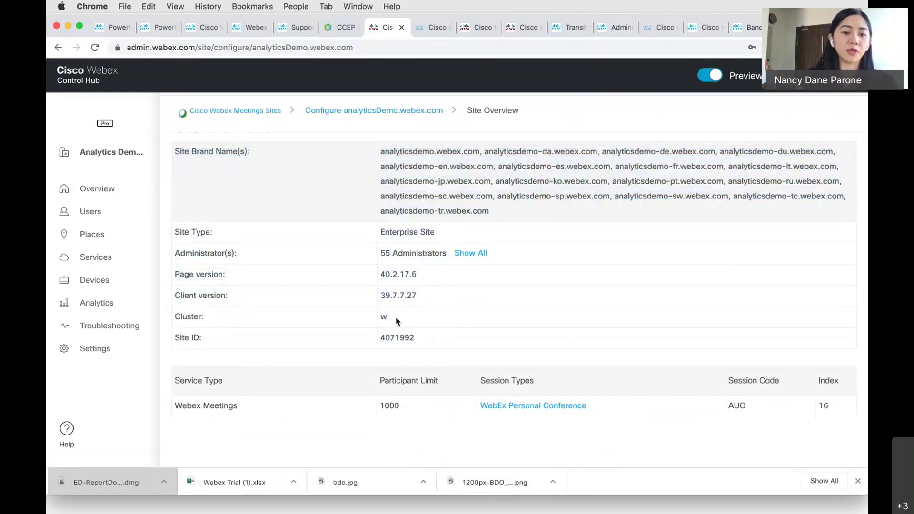
pyautogui.moveTo(361, 317); pyautogui.dragTo(173, 318)
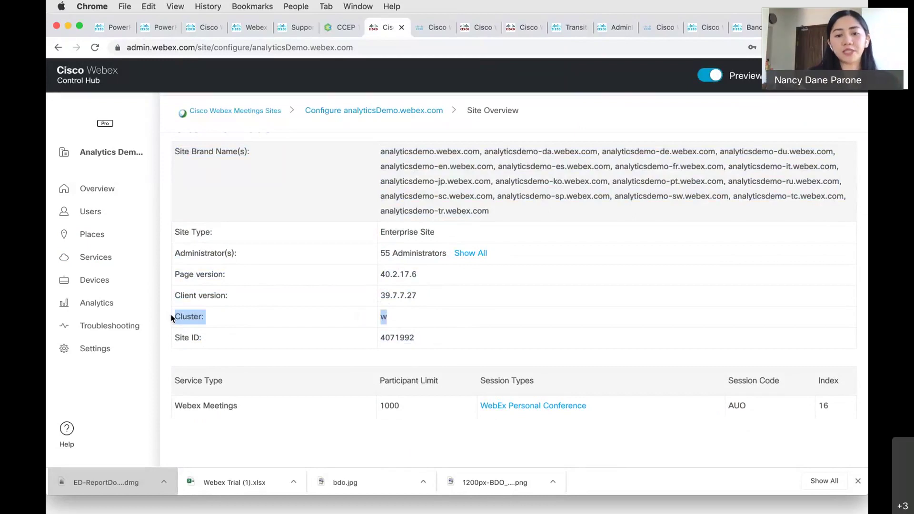
pyautogui.click(409, 320)
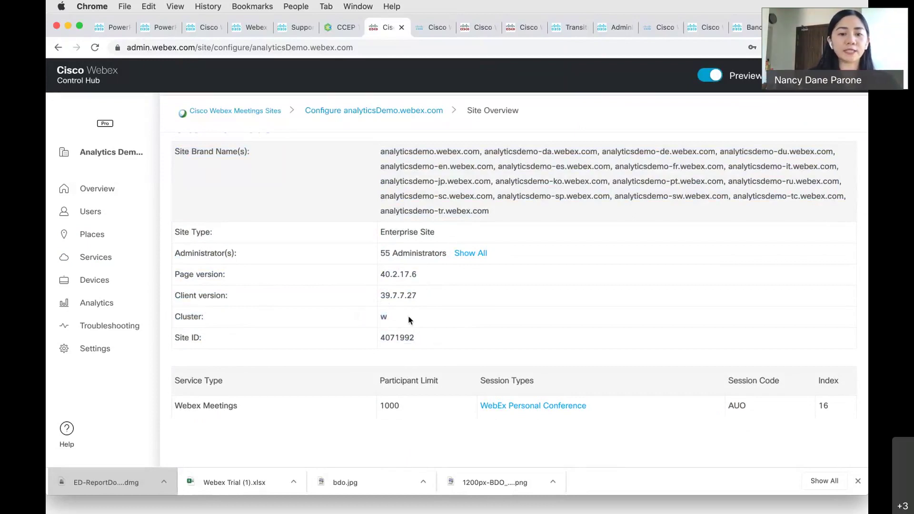
# Examine the participant limit for each service type and the available features of the site.
pyautogui.scroll(-1, 399, 376)
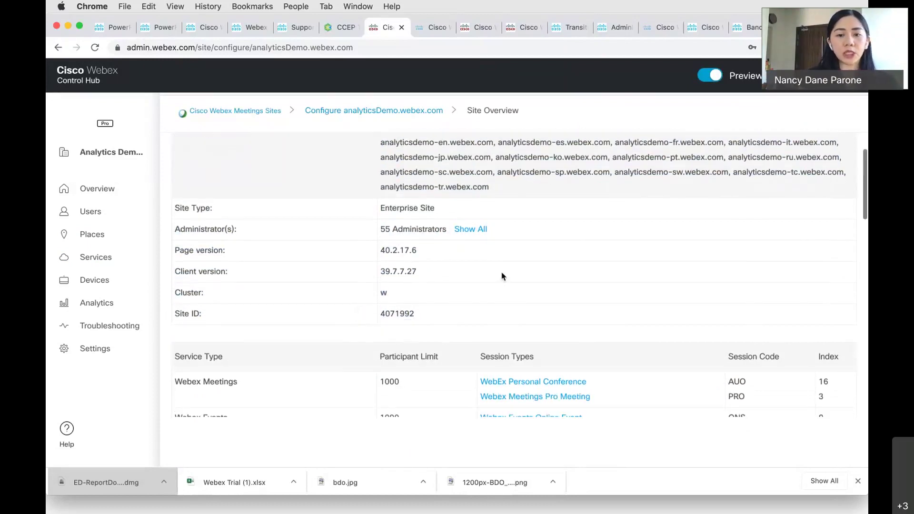
pyautogui.scroll(-5, 502, 276)
pyautogui.moveTo(443, 219); pyautogui.dragTo(361, 222)
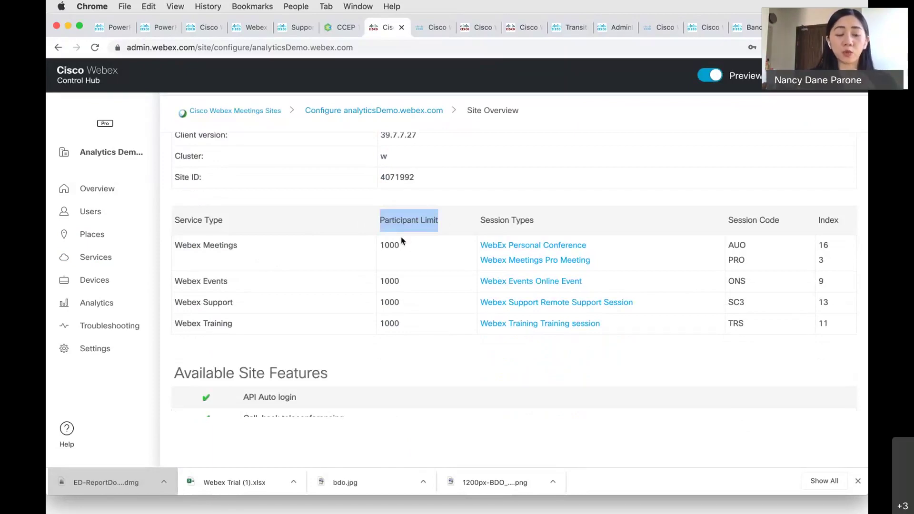
pyautogui.moveTo(405, 245); pyautogui.dragTo(377, 244)
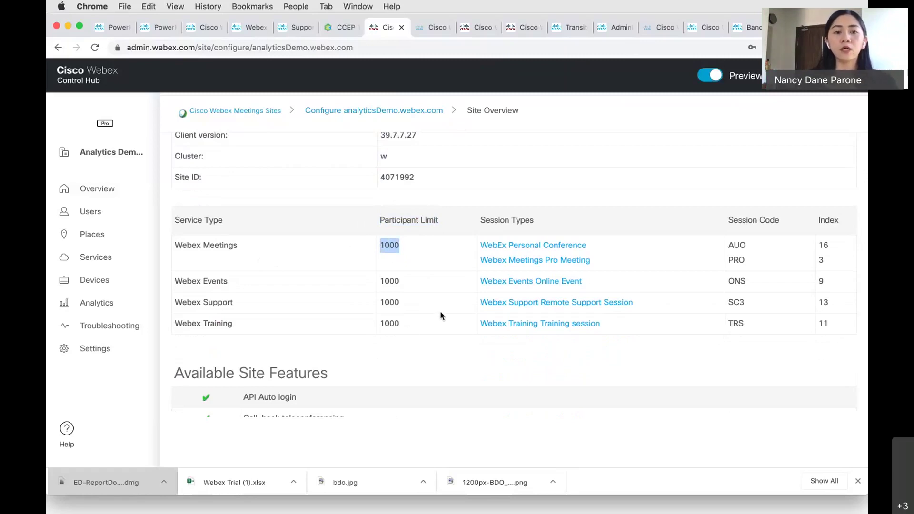
pyautogui.click(351, 244)
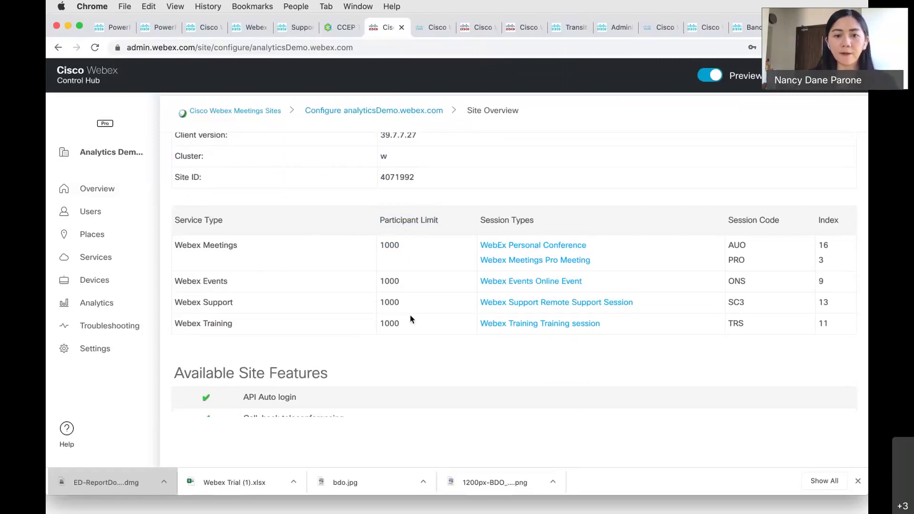
pyautogui.scroll(-2, 407, 319)
pyautogui.scroll(-2, 428, 316)
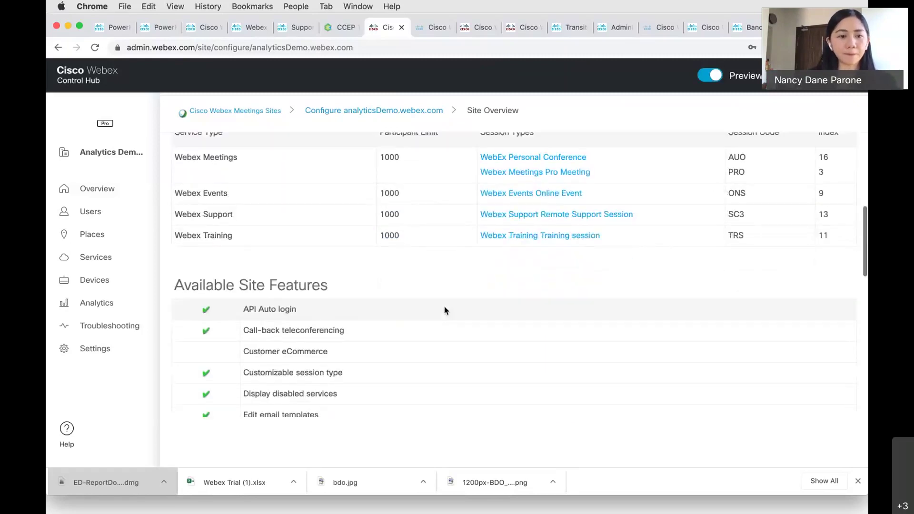
pyautogui.scroll(-4, 445, 310)
pyautogui.scroll(8, 430, 355)
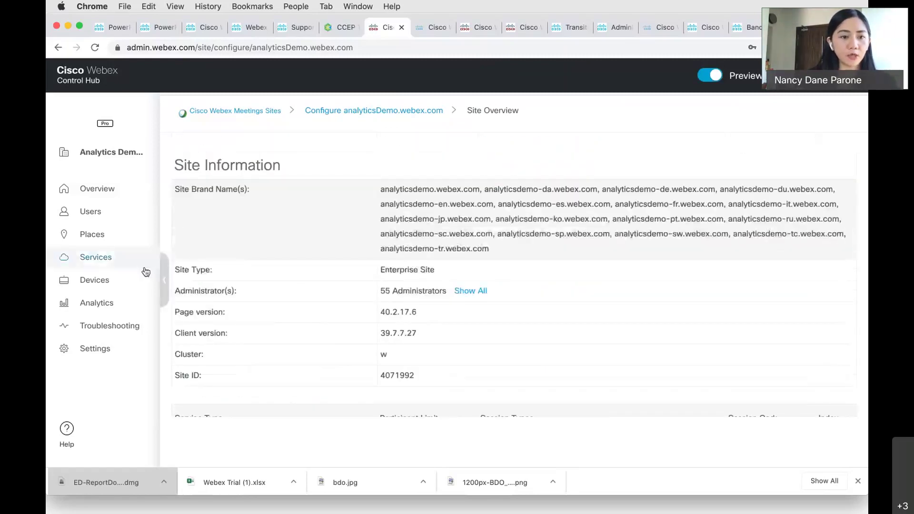
# Review the device list and the filter criteria available for finding devices, without applying a filter.
pyautogui.click(95, 282)
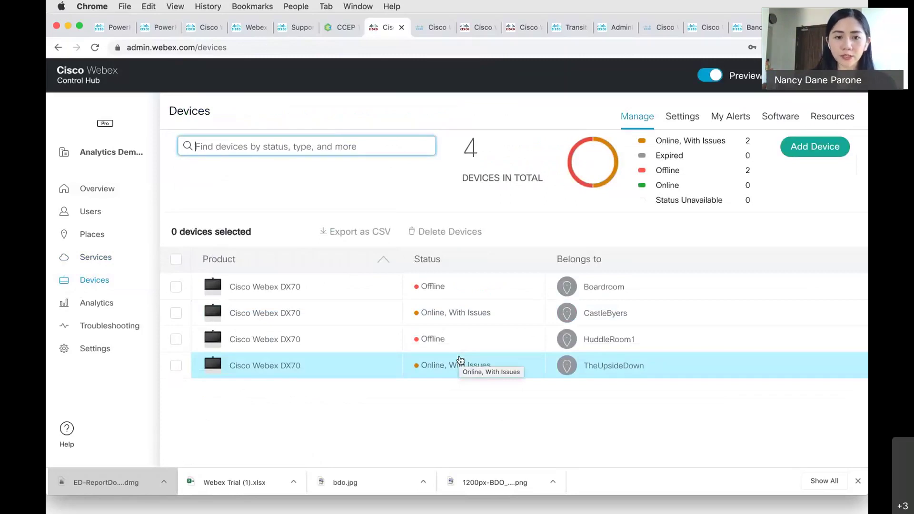
pyautogui.click(387, 142)
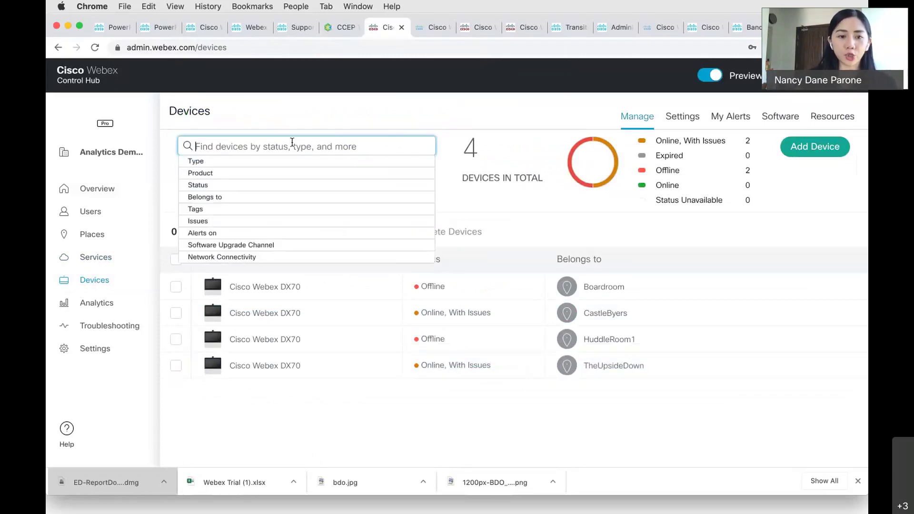
pyautogui.click(488, 438)
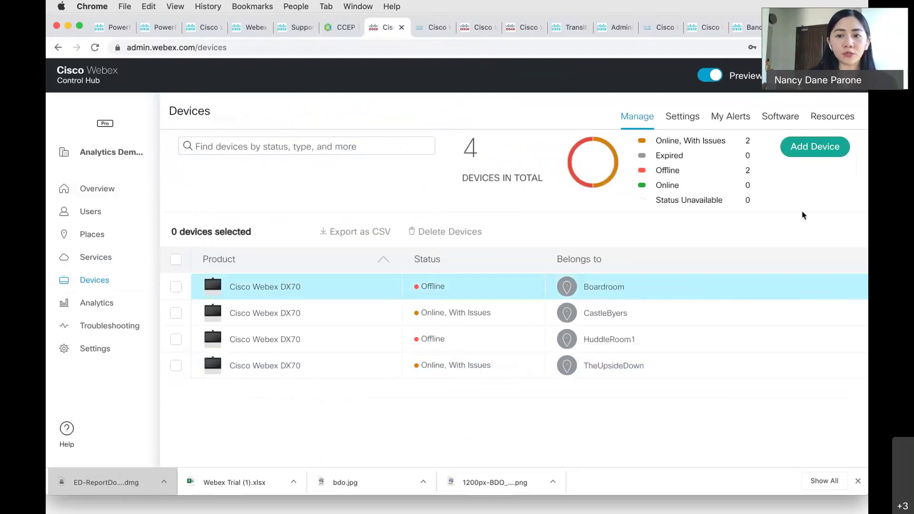
# Start adding a shared-usage device and assign it to a new place named Boardroom56.
pyautogui.click(822, 148)
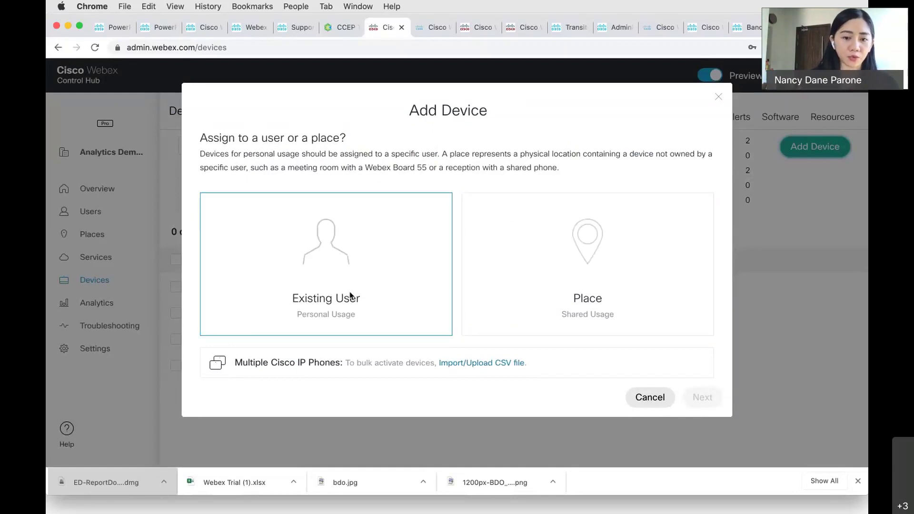
pyautogui.click(624, 270)
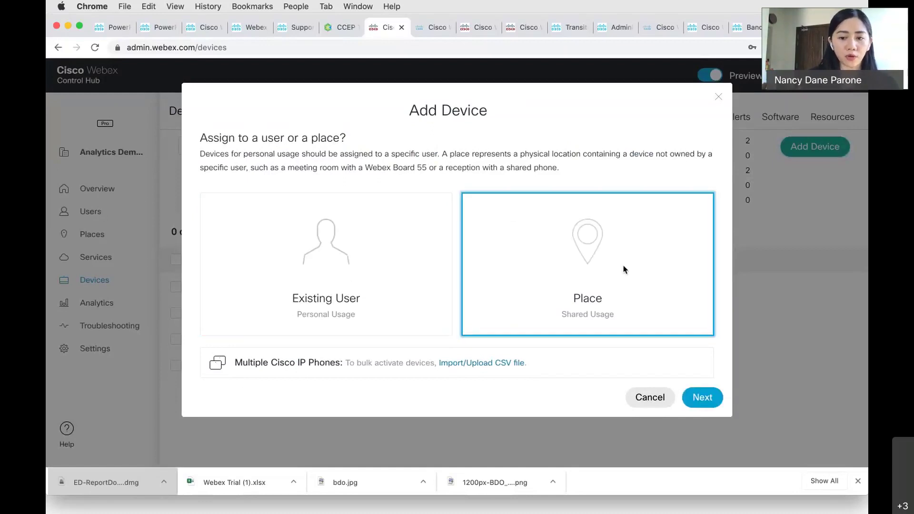
pyautogui.click(702, 397)
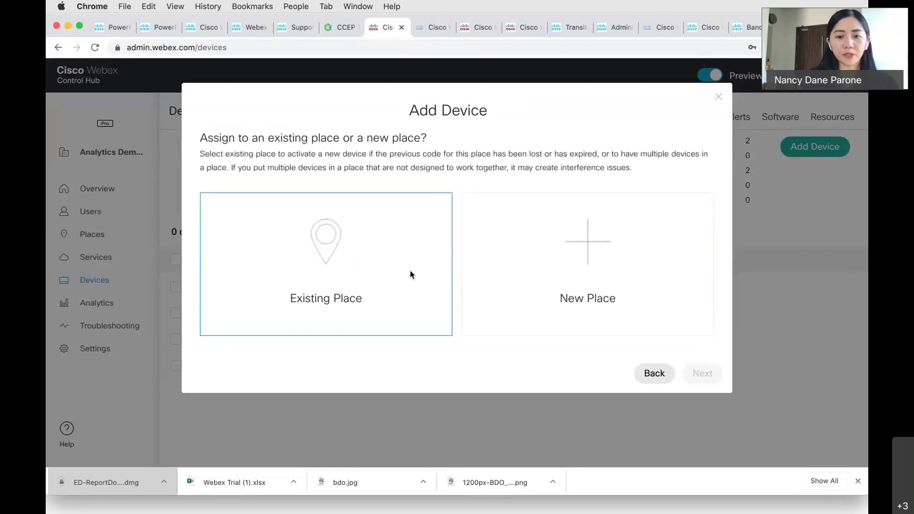
pyautogui.click(638, 245)
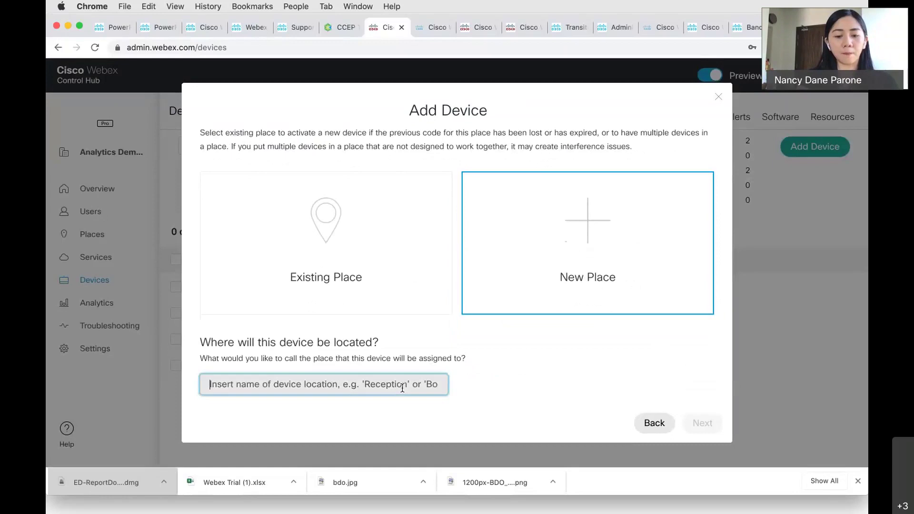
pyautogui.write('Boardro')
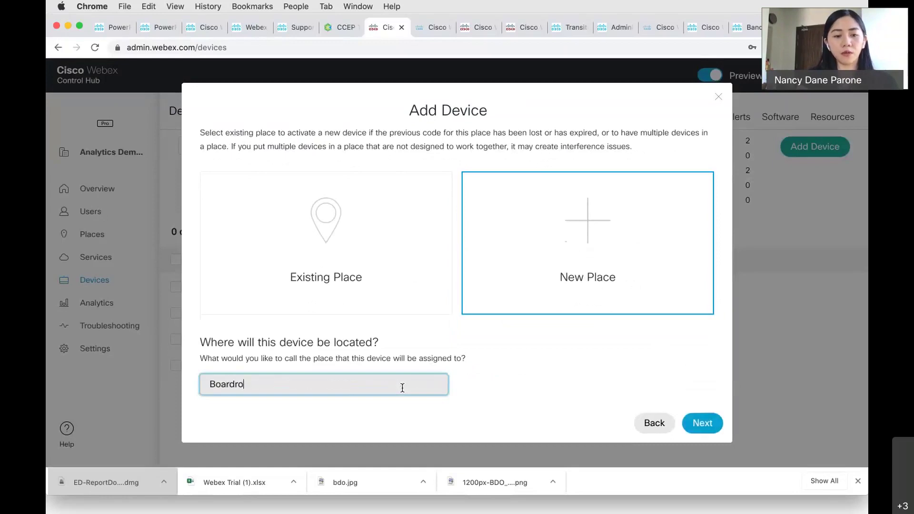
pyautogui.write('om5')
pyautogui.write('8')
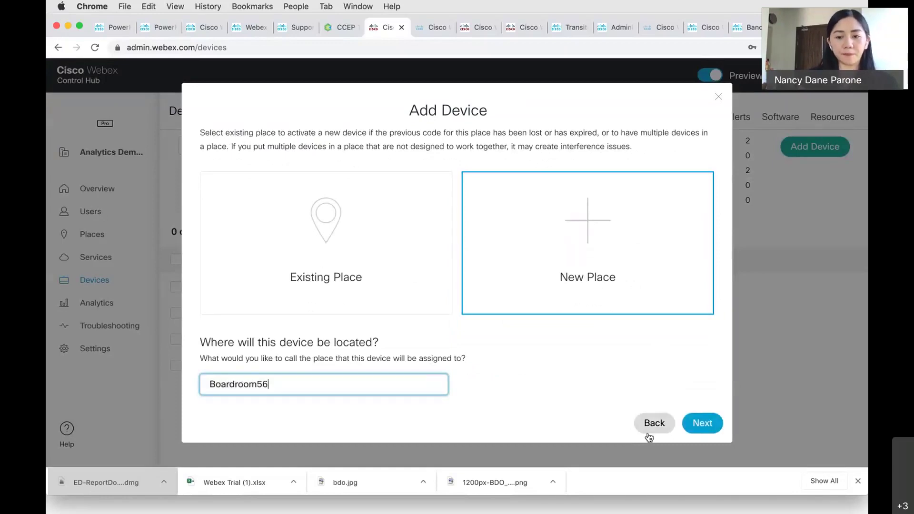
# Try to generate an activation code for a Cisco Webex Rooms device in the new place and read the response.
pyautogui.click(700, 422)
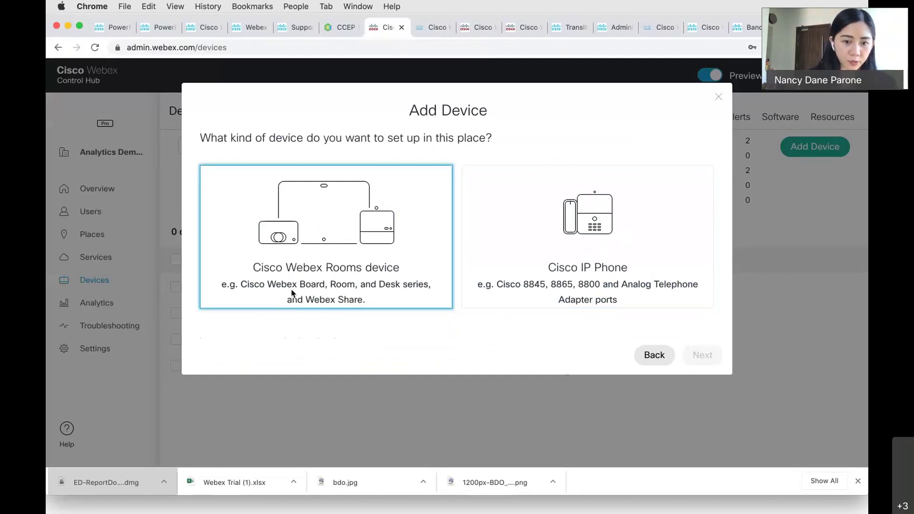
pyautogui.click(321, 264)
pyautogui.click(698, 358)
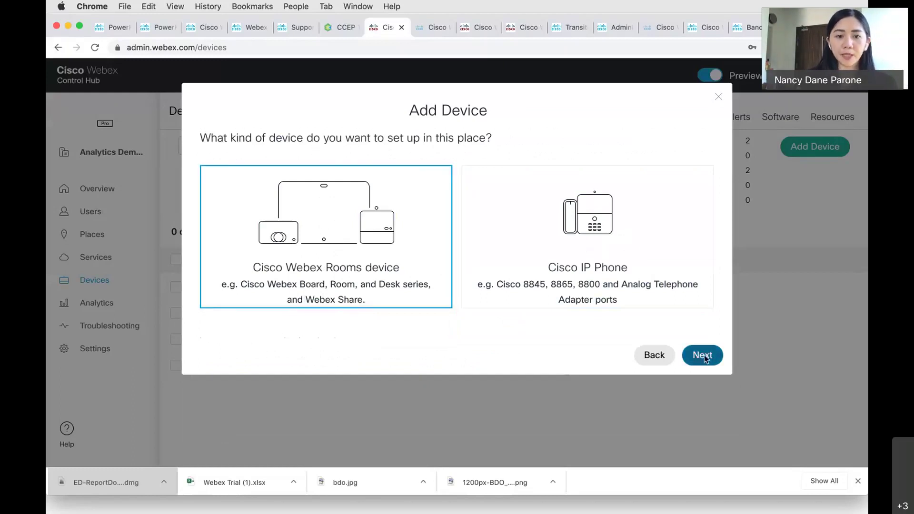
pyautogui.click(693, 287)
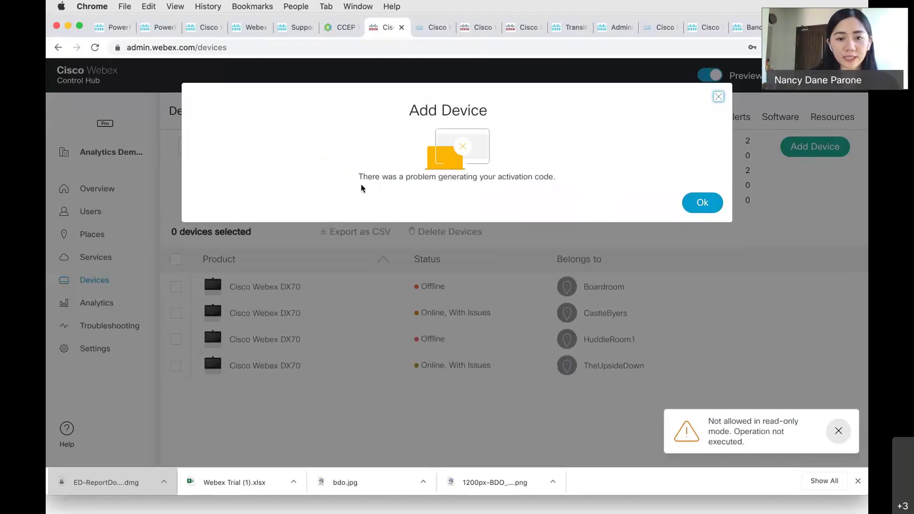
pyautogui.moveTo(359, 176); pyautogui.dragTo(575, 184)
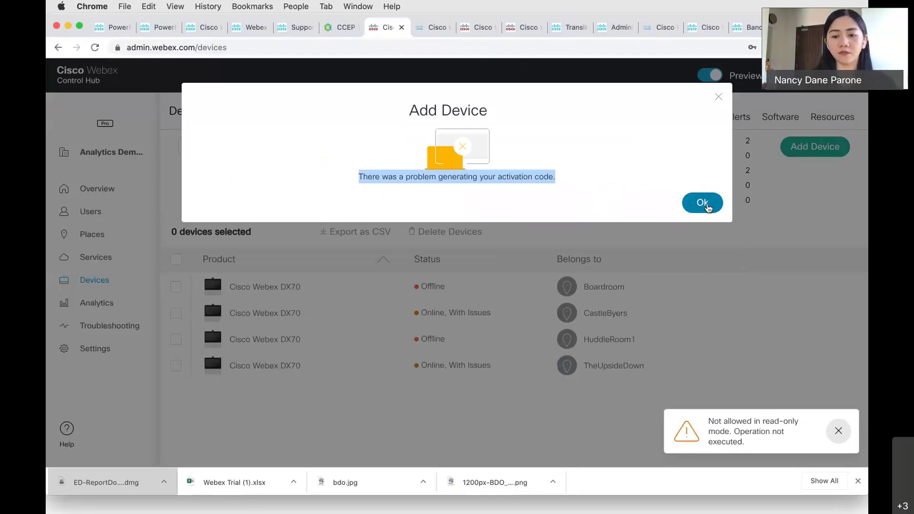
# Dismiss the read-only mode notification and close the Add Device dialog.
pyautogui.click(710, 423)
pyautogui.moveTo(710, 422); pyautogui.dragTo(762, 454)
pyautogui.click(769, 446)
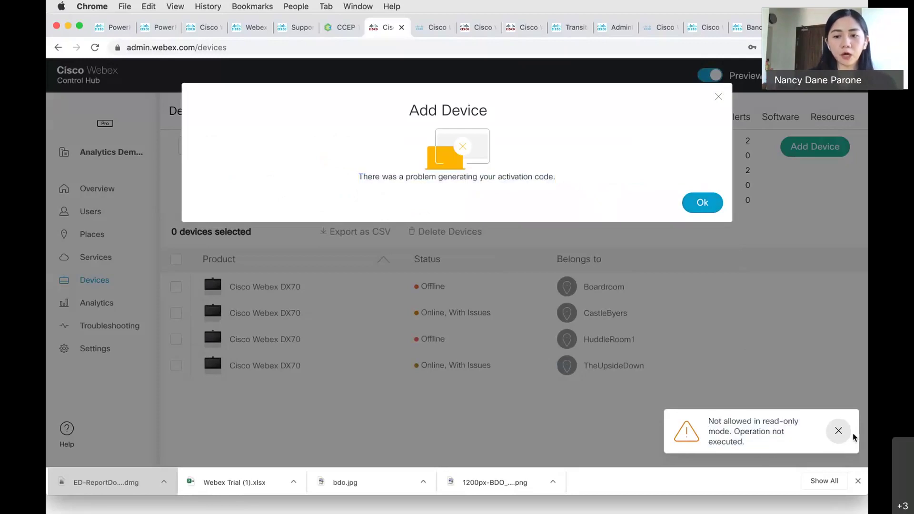
pyautogui.click(839, 431)
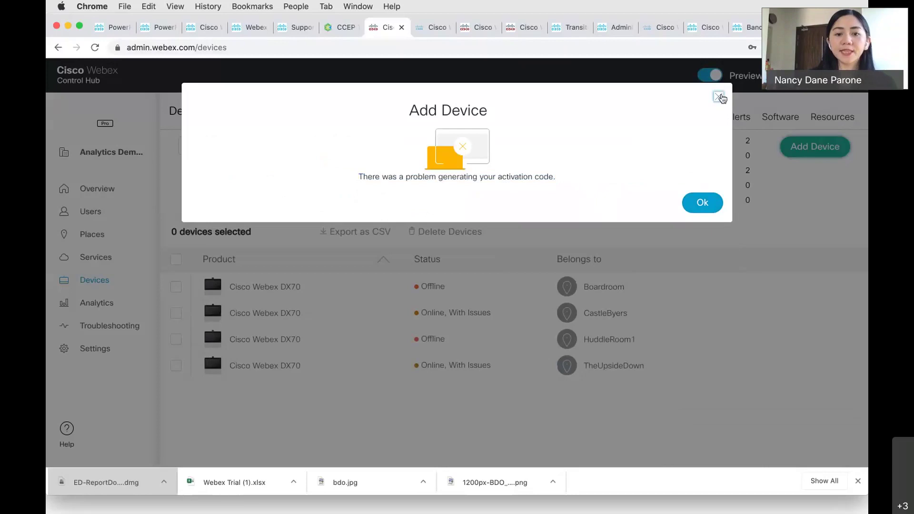
pyautogui.click(719, 97)
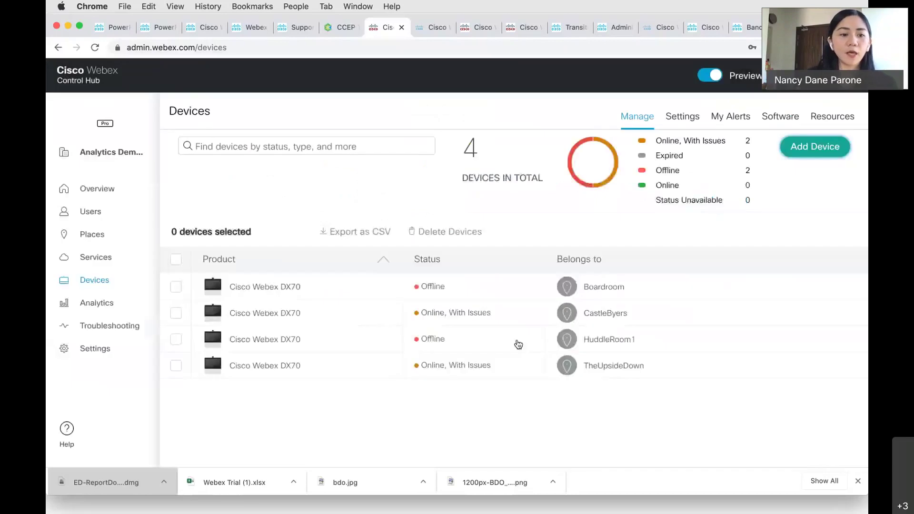
# Open the classic meeting reports in Analytics and review the available common reports, including meeting usage and recording usage.
pyautogui.click(100, 306)
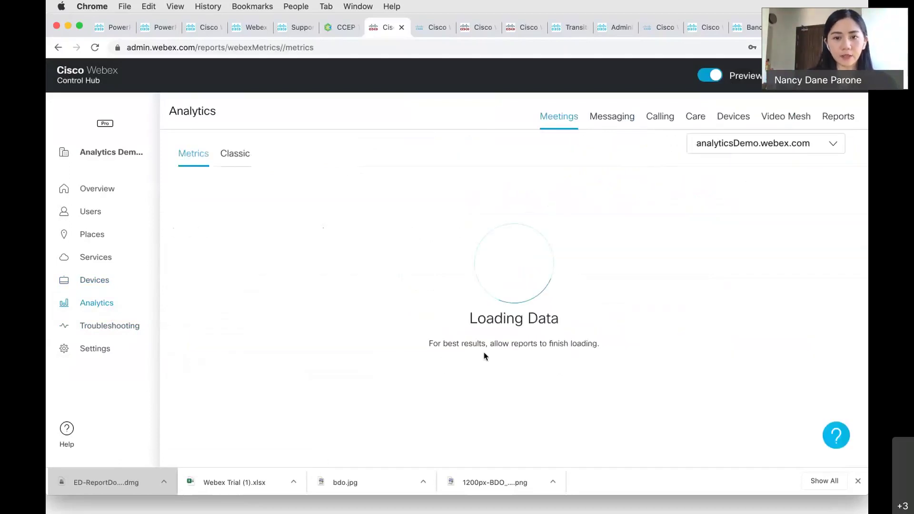
pyautogui.click(227, 159)
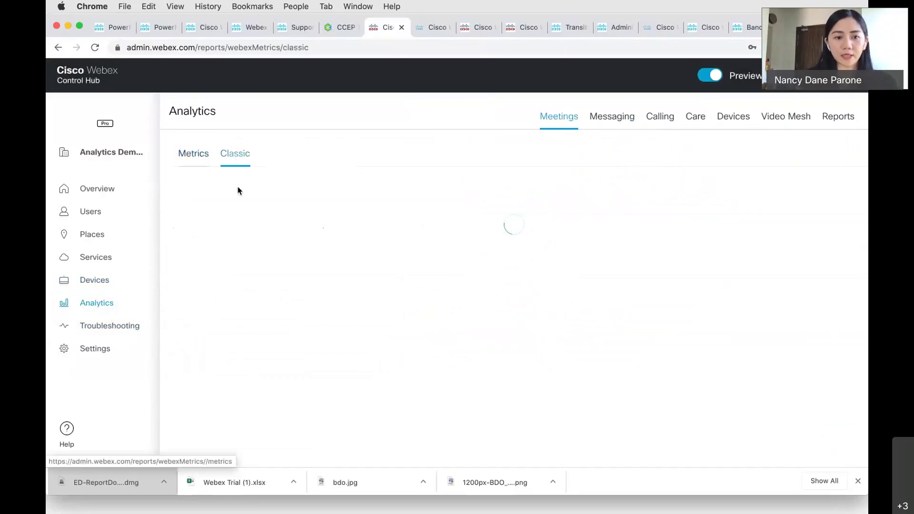
pyautogui.click(190, 153)
pyautogui.click(236, 157)
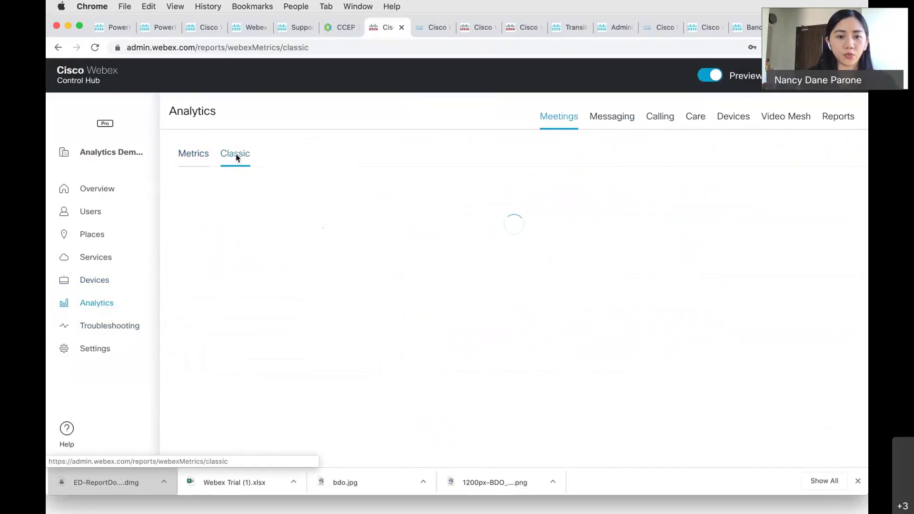
pyautogui.scroll(-1, 238, 208)
pyautogui.scroll(1, 236, 200)
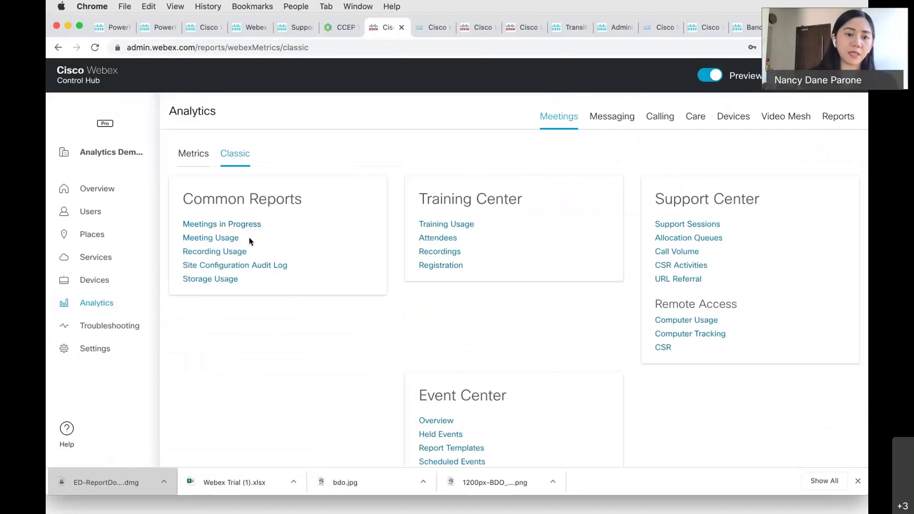
pyautogui.moveTo(244, 238); pyautogui.dragTo(182, 240)
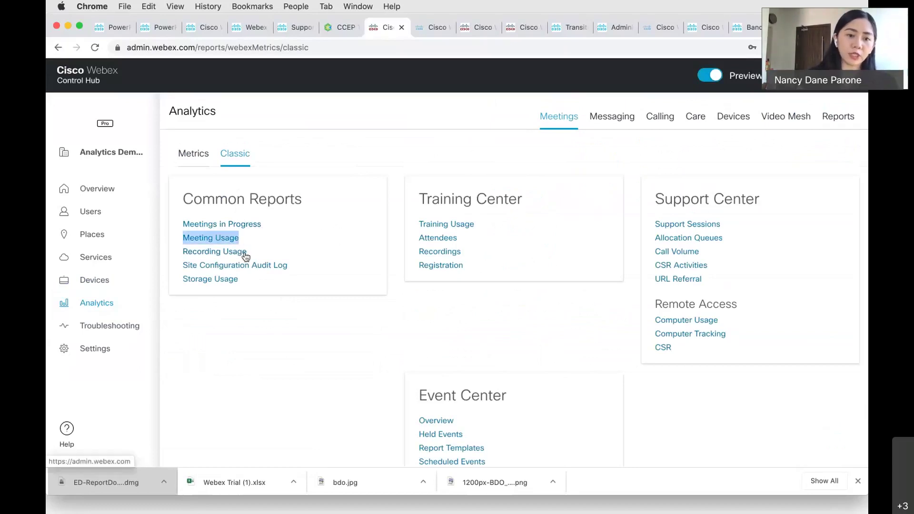
pyautogui.moveTo(249, 252); pyautogui.dragTo(183, 252)
pyautogui.click(241, 339)
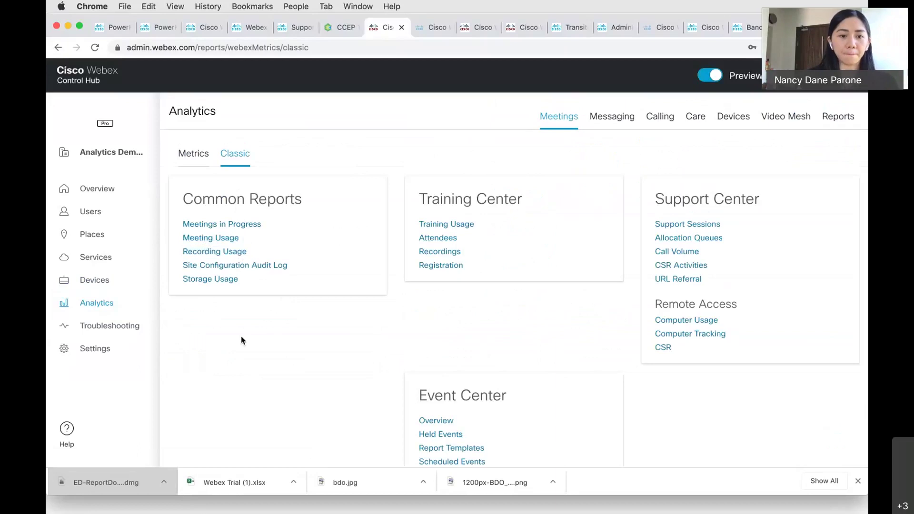
# Open the Meeting Usage report and display the results for all services from May 6 to May 12, 2020, sorted by date.
pyautogui.click(225, 239)
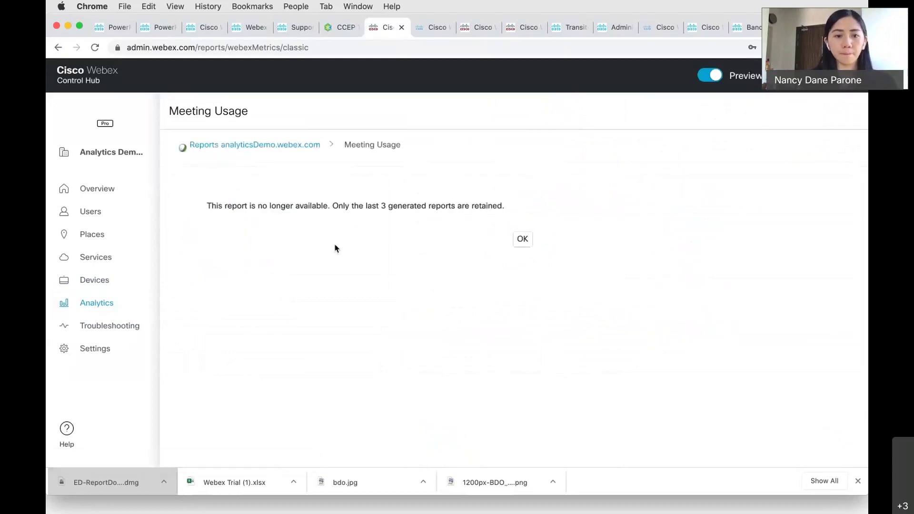
pyautogui.click(523, 240)
pyautogui.scroll(-1, 481, 298)
pyautogui.scroll(-2, 481, 298)
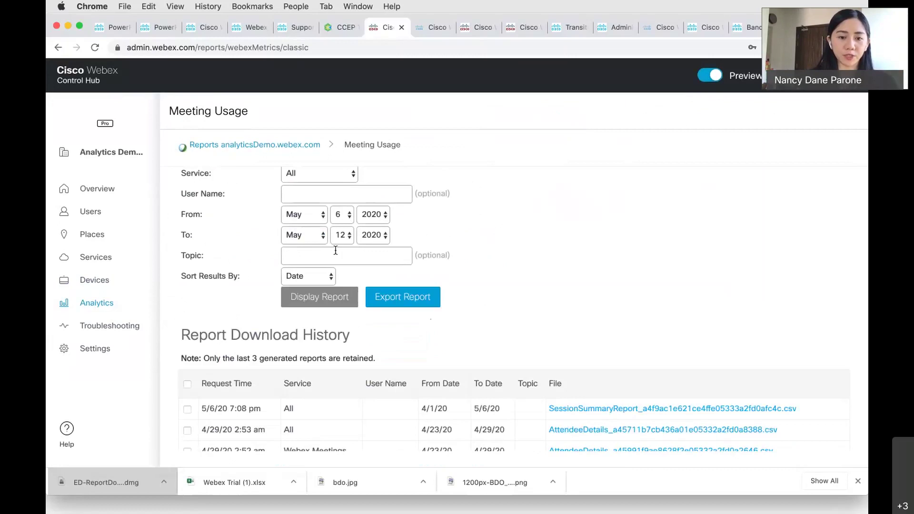
pyautogui.scroll(-2, 341, 253)
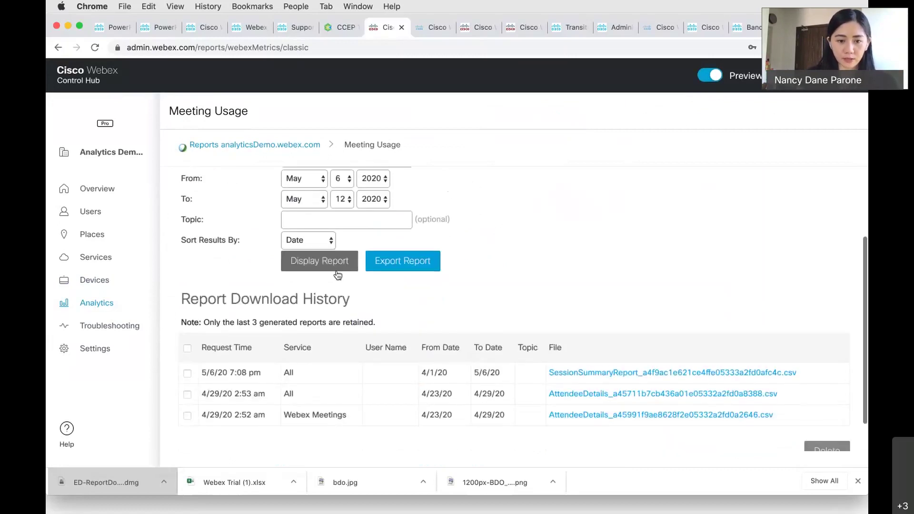
pyautogui.click(333, 256)
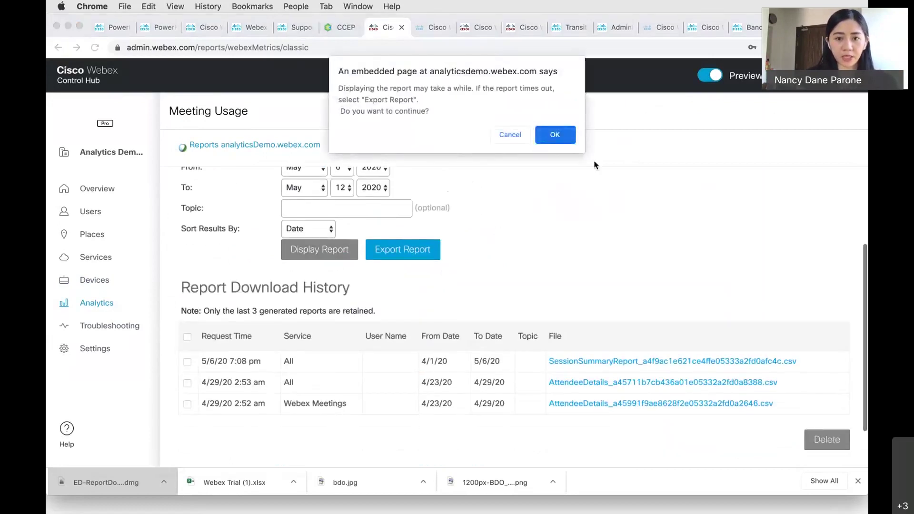
pyautogui.click(555, 135)
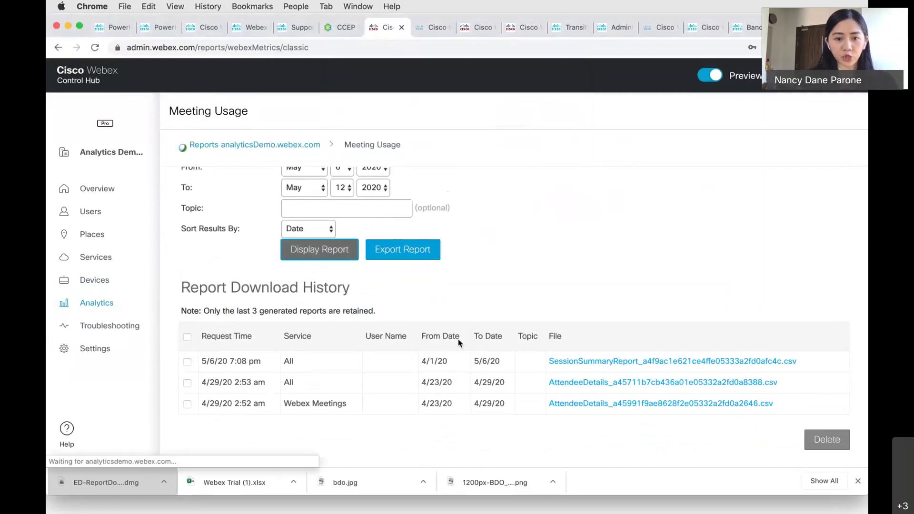
# Examine the meeting usage results, checking the search period and each session's user name, duration and attendance.
pyautogui.scroll(2, 608, 286)
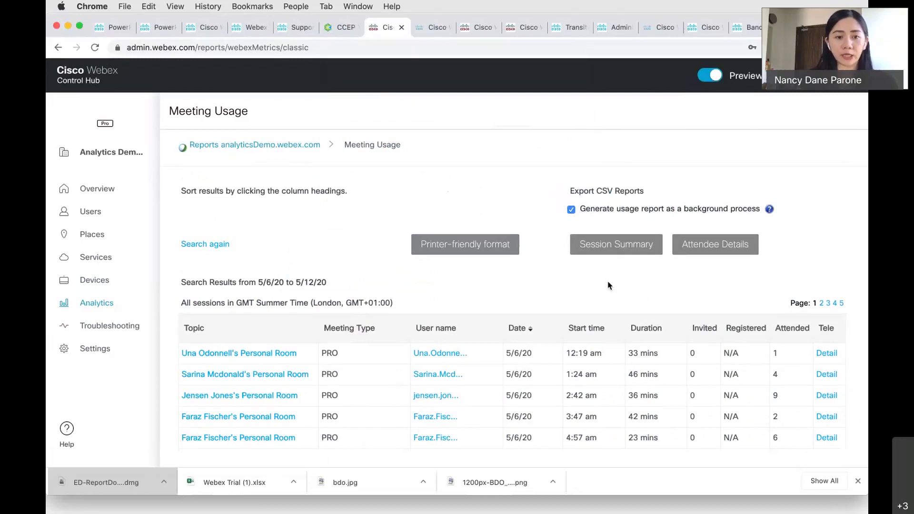
pyautogui.scroll(-2, 378, 386)
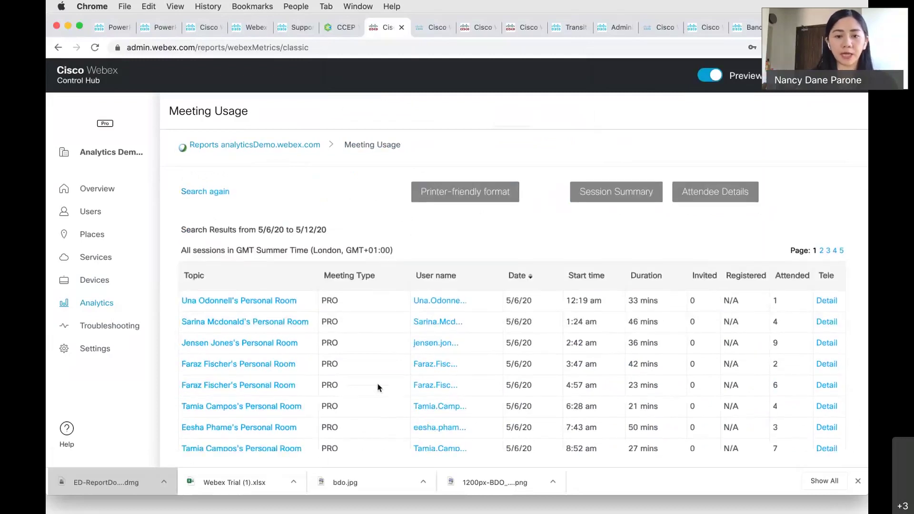
pyautogui.scroll(-2, 492, 369)
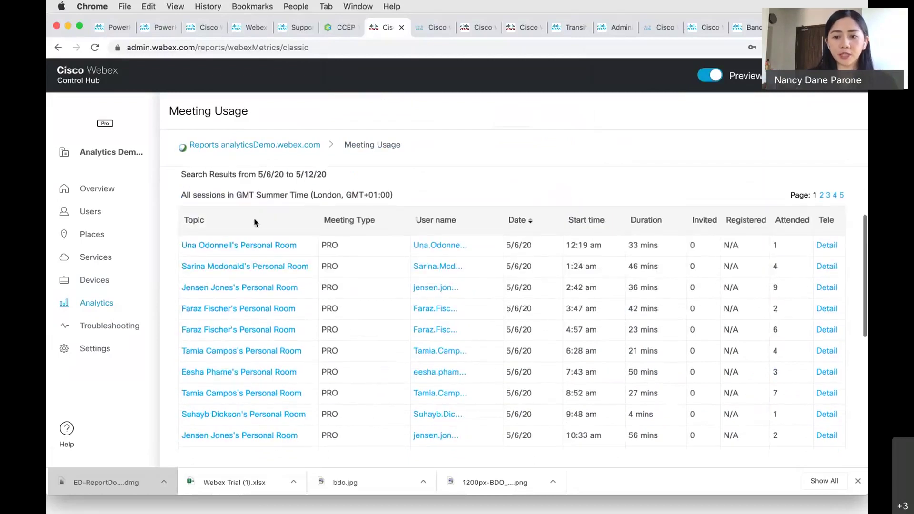
pyautogui.scroll(4, 350, 220)
pyautogui.moveTo(328, 283); pyautogui.dragTo(181, 283)
pyautogui.scroll(-5, 352, 227)
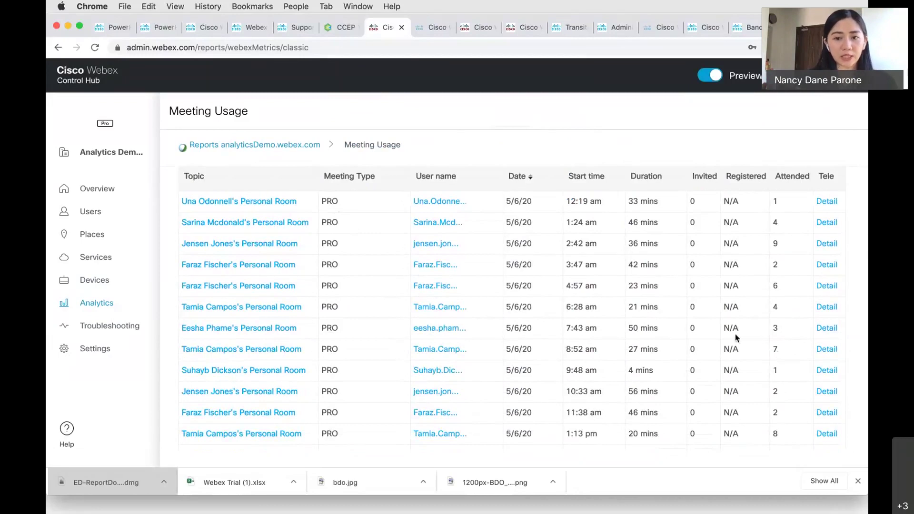
pyautogui.moveTo(659, 202); pyautogui.dragTo(627, 202)
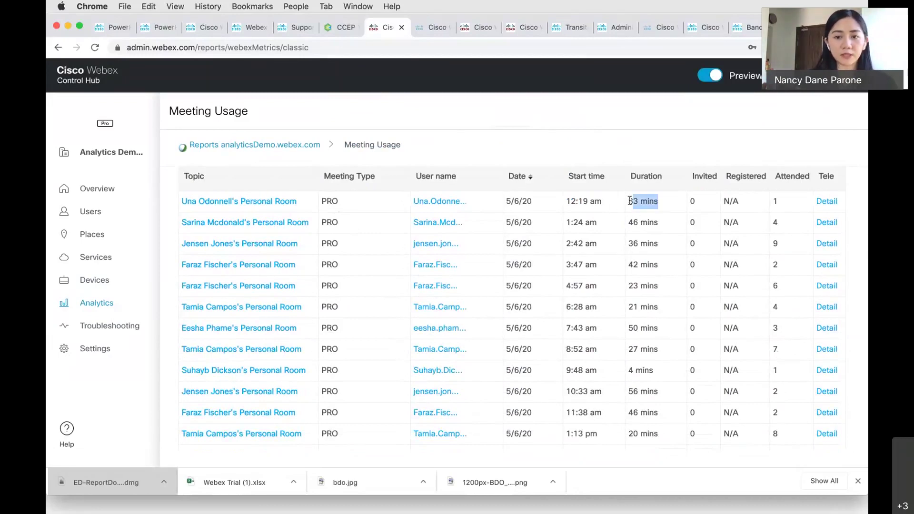
pyautogui.click(601, 205)
pyautogui.moveTo(532, 202); pyautogui.dragTo(413, 202)
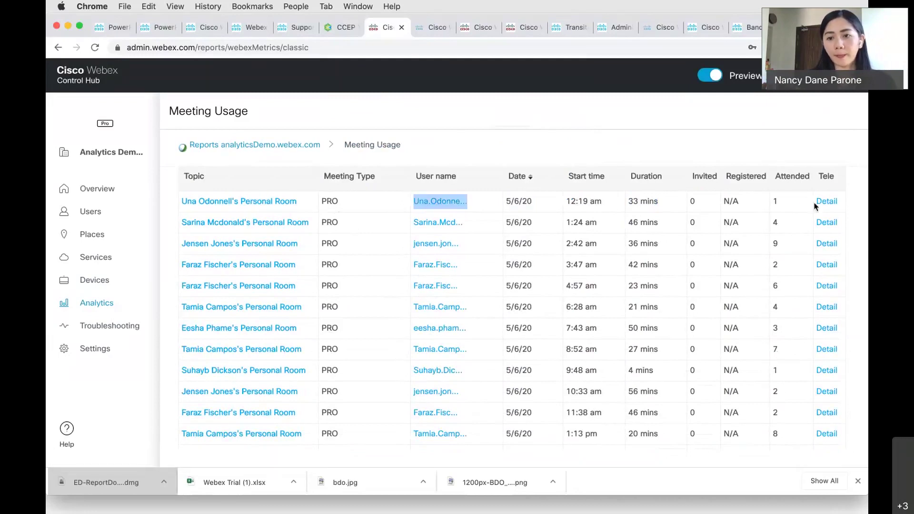
pyautogui.scroll(2, 802, 178)
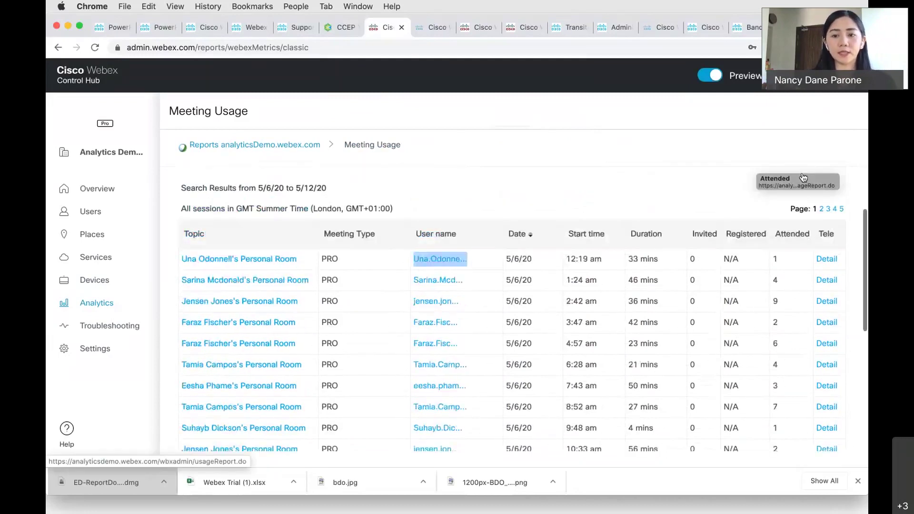
pyautogui.moveTo(660, 259); pyautogui.dragTo(628, 259)
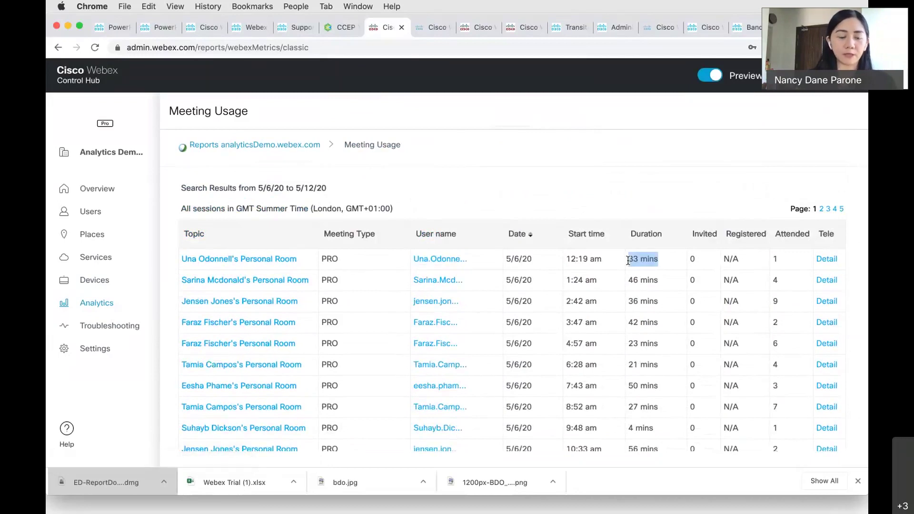
# Open the session detail of the first listed meeting and examine the participant's browser, IP address and joining network.
pyautogui.click(267, 261)
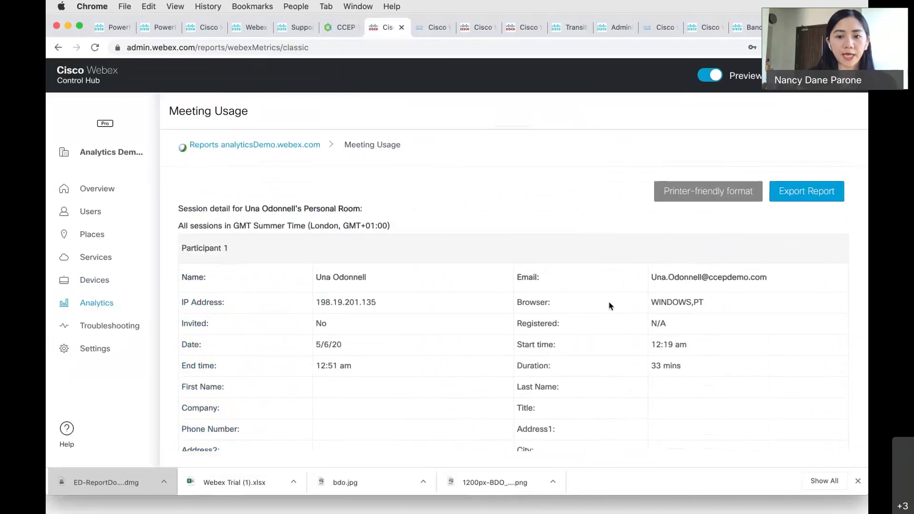
pyautogui.scroll(-2, 574, 335)
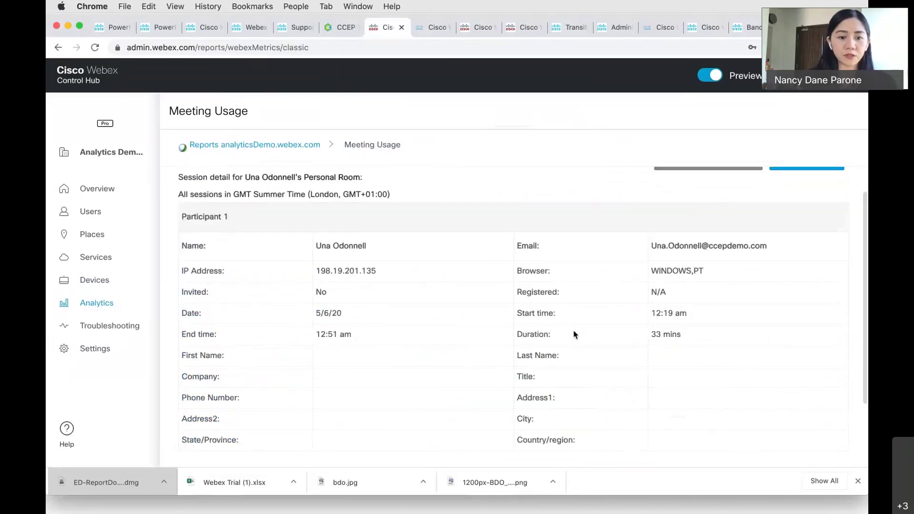
pyautogui.scroll(-3, 575, 335)
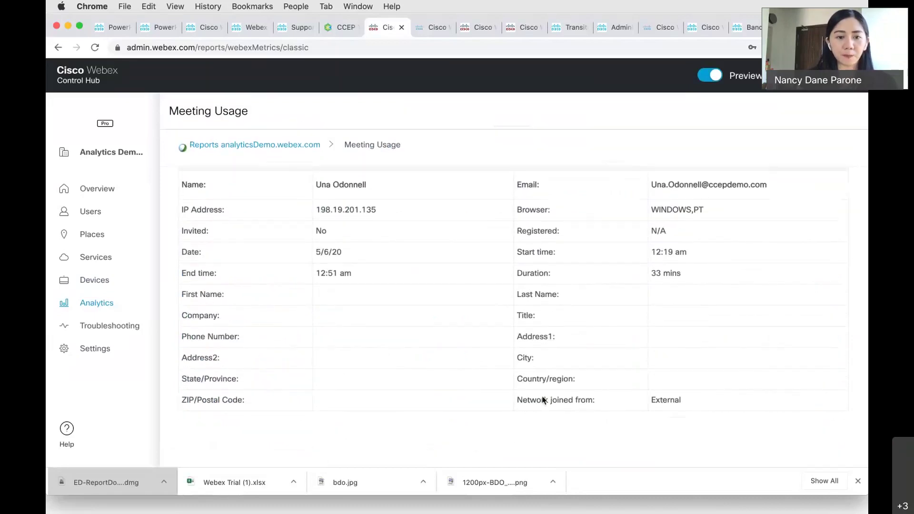
pyautogui.scroll(3, 543, 400)
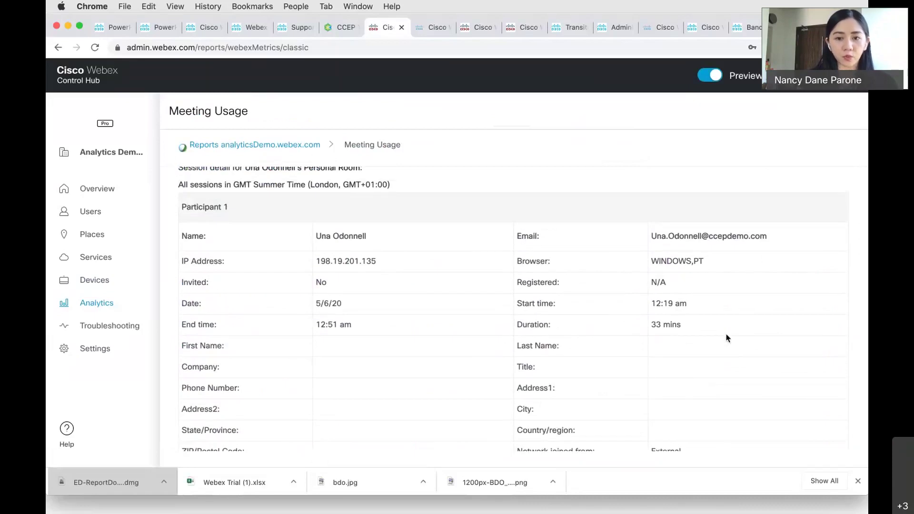
pyautogui.moveTo(764, 258); pyautogui.dragTo(650, 261)
pyautogui.click(729, 269)
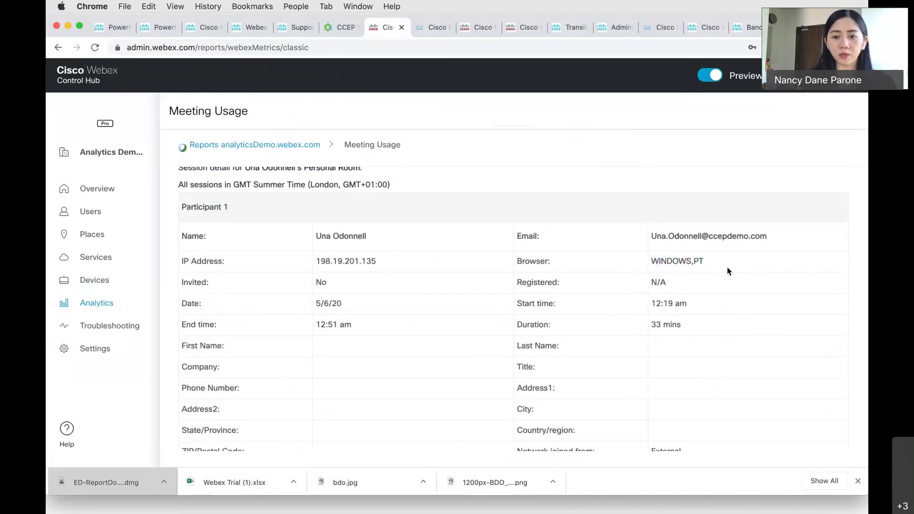
pyautogui.tripleClick(681, 258)
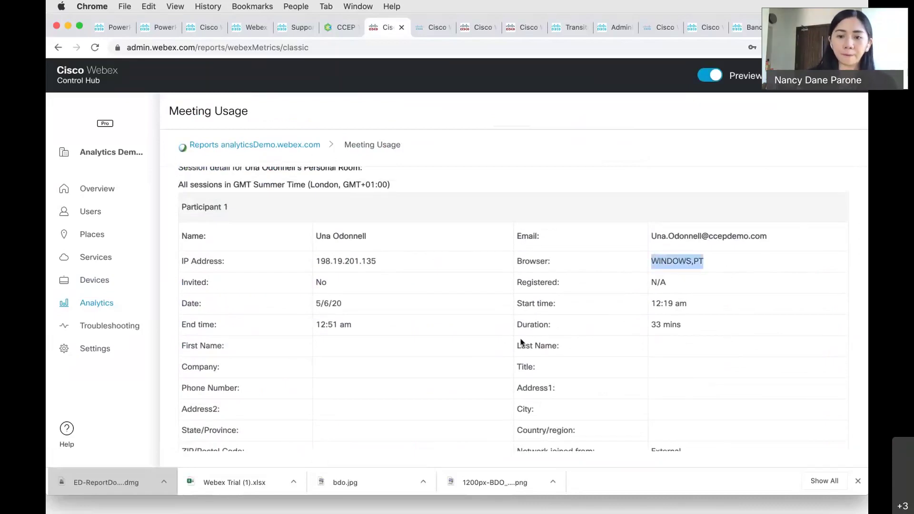
pyautogui.moveTo(376, 261); pyautogui.dragTo(318, 262)
pyautogui.scroll(-3, 314, 333)
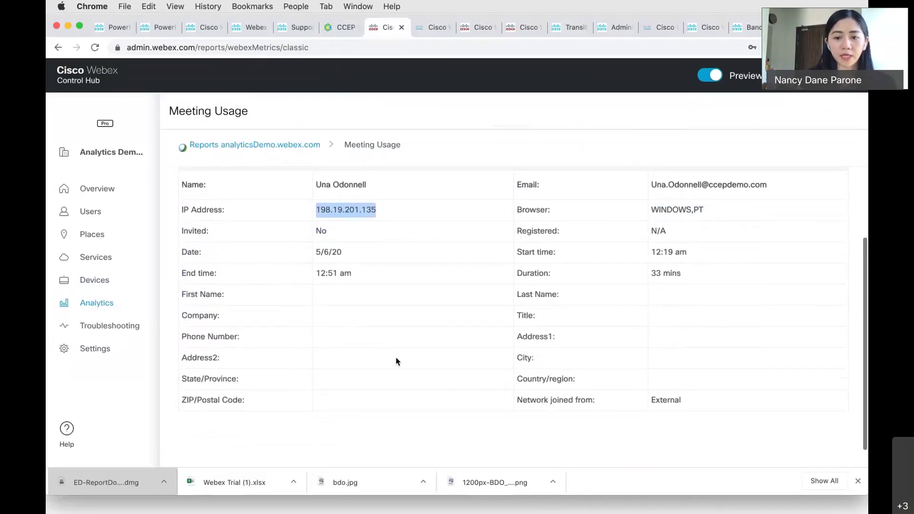
pyautogui.moveTo(682, 398); pyautogui.dragTo(509, 401)
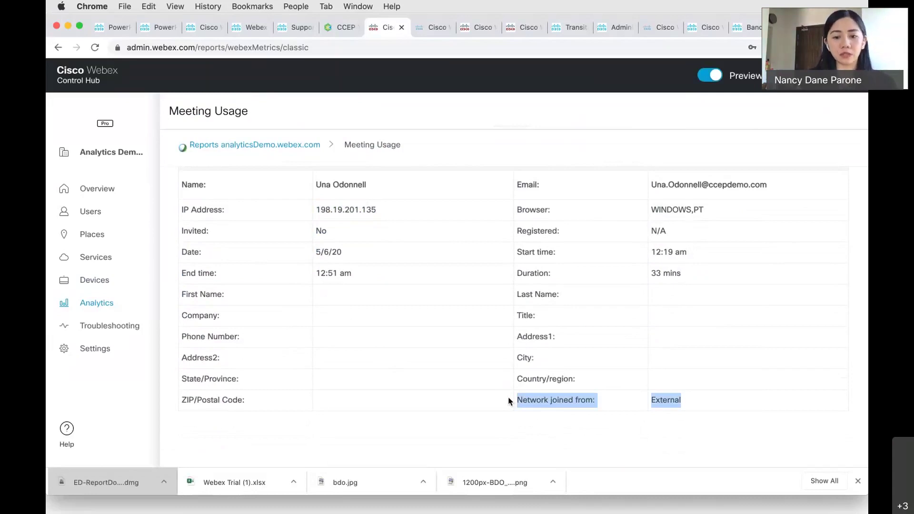
pyautogui.click(402, 347)
pyautogui.scroll(2, 402, 347)
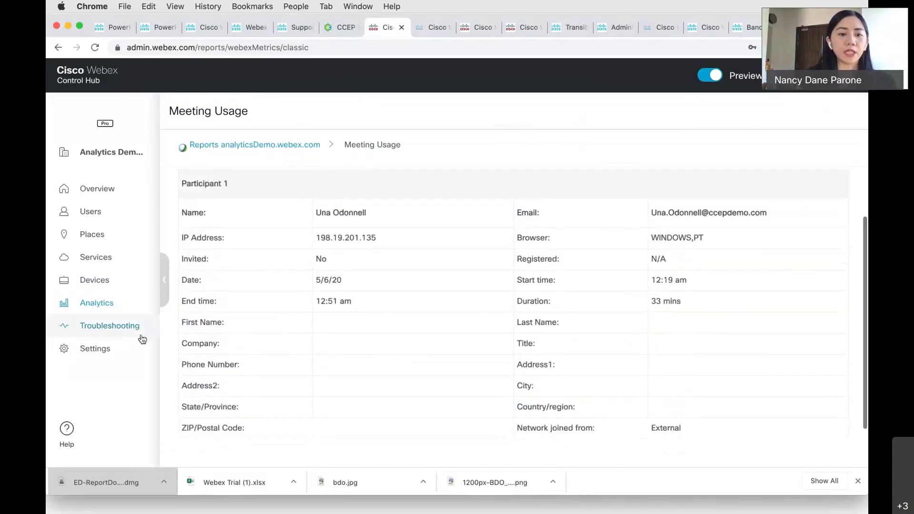
# Copy the participant's e-mail from the session detail and search for their meetings in Troubleshooting.
pyautogui.moveTo(790, 212); pyautogui.dragTo(651, 210)
pyautogui.press('super+c')
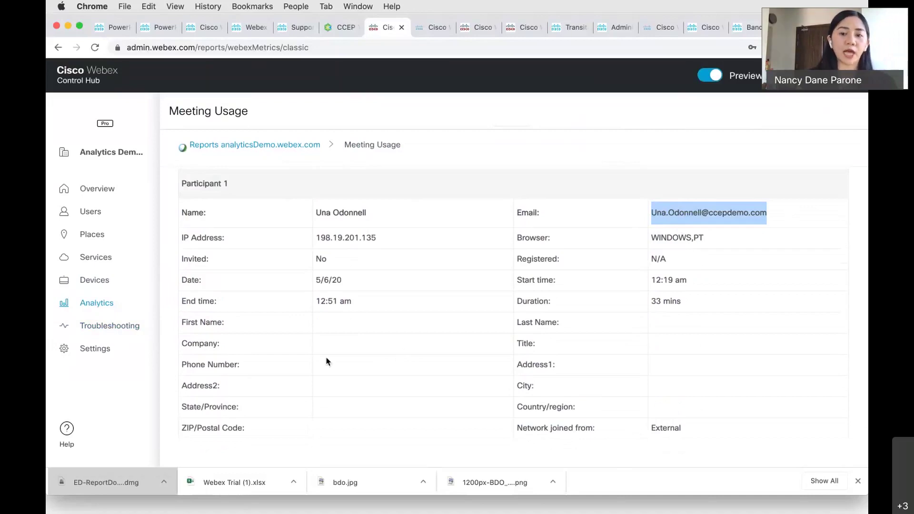
pyautogui.click(132, 329)
pyautogui.click(294, 151)
pyautogui.press('super+v')
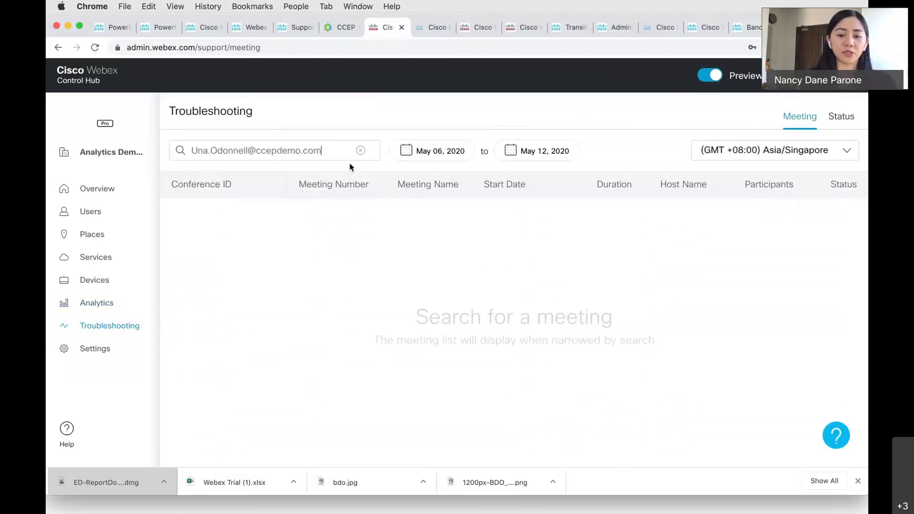
pyautogui.press('Return')
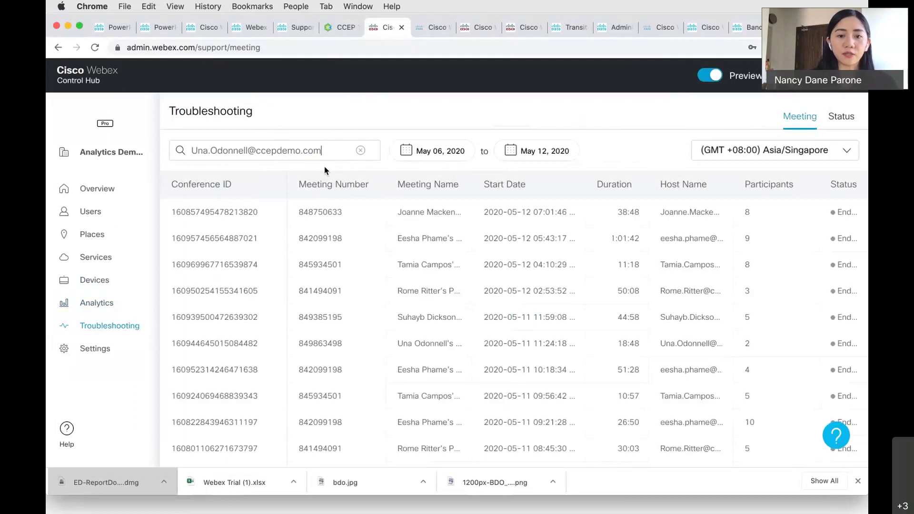
# Open the diagnostics of the first listed meeting and check the participants' join meeting times on the audio chart.
pyautogui.click(590, 265)
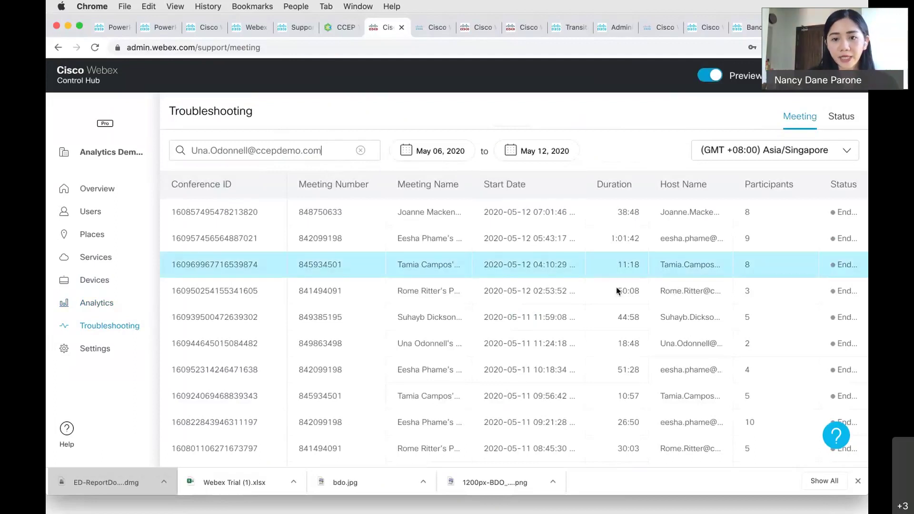
pyautogui.click(490, 213)
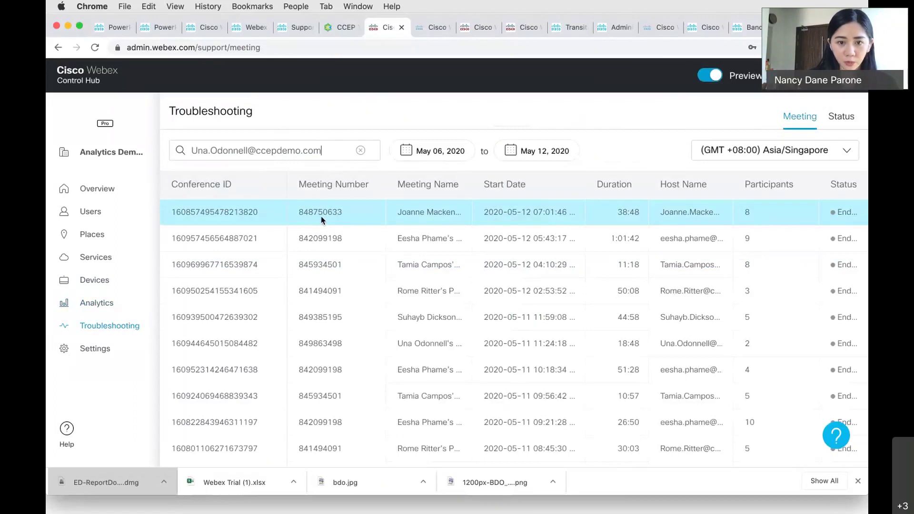
pyautogui.click(613, 220)
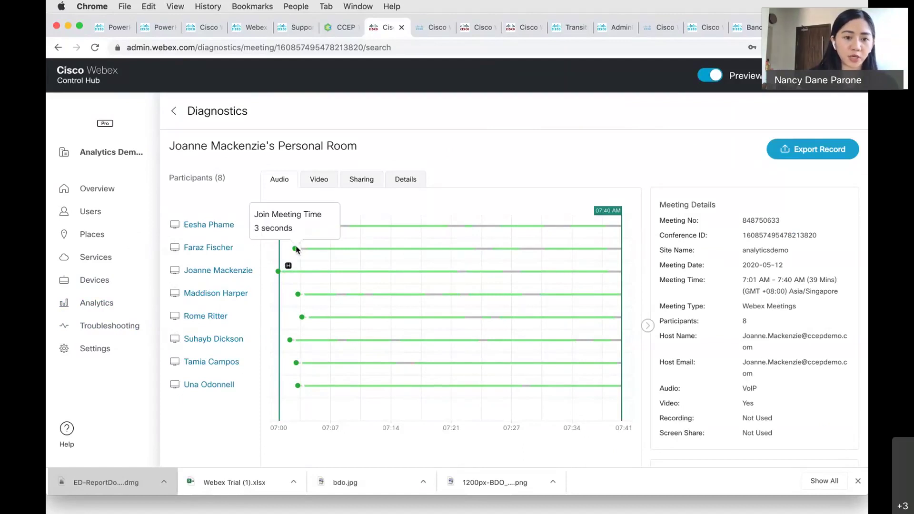
pyautogui.moveTo(303, 227)
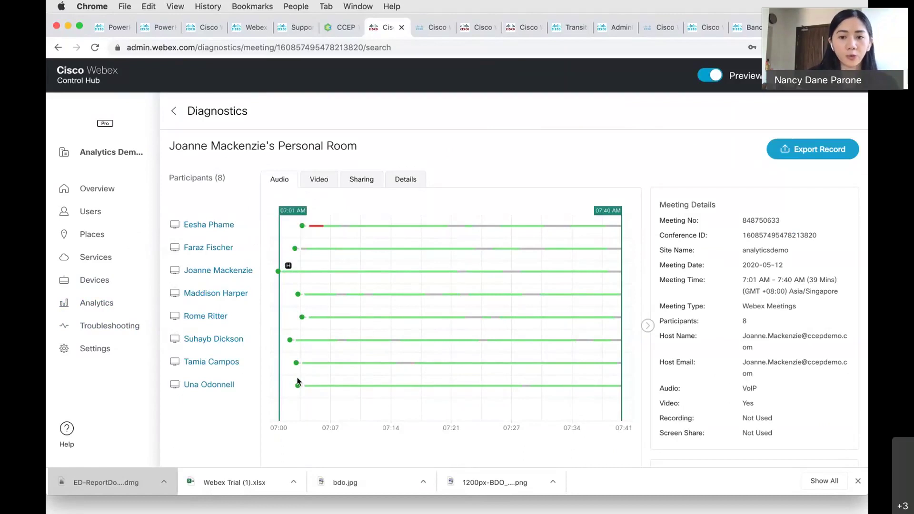
# Examine the chart legend and the signal quality thresholds for PSTN, VoIP and video.
pyautogui.scroll(-1, 431, 365)
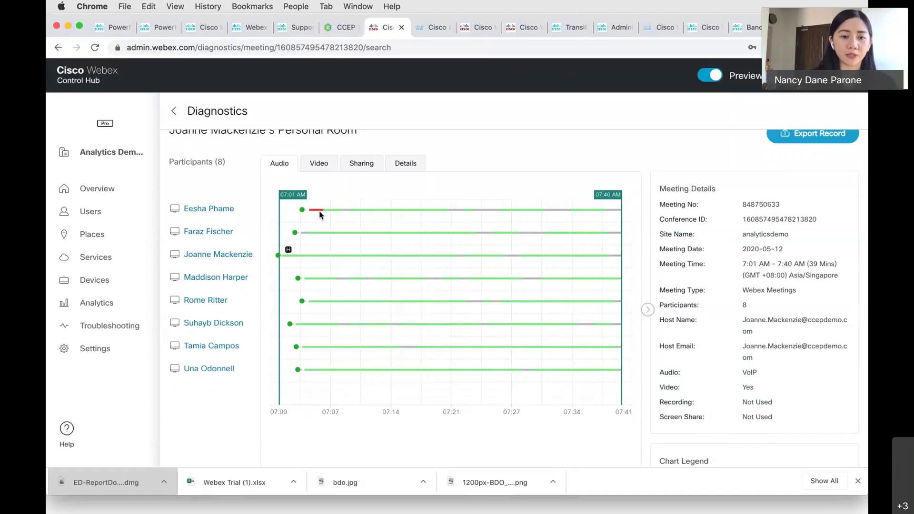
pyautogui.scroll(-5, 811, 313)
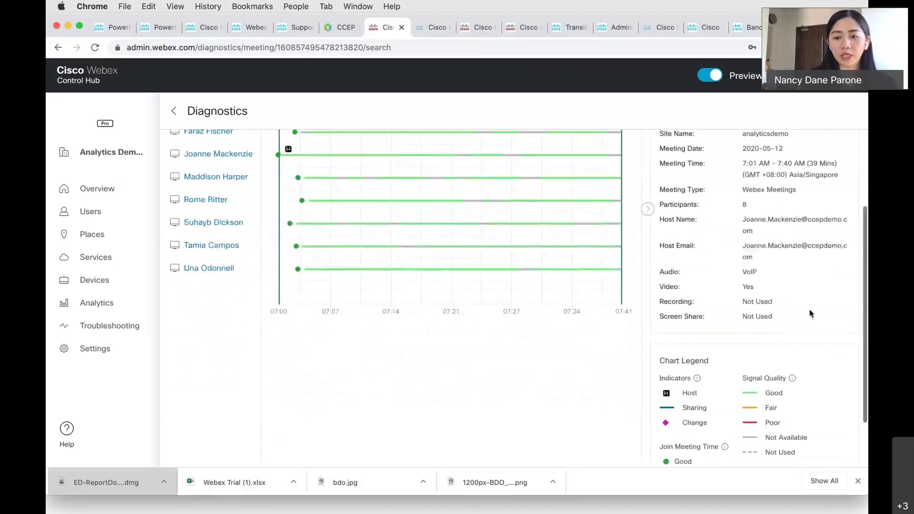
pyautogui.moveTo(793, 312)
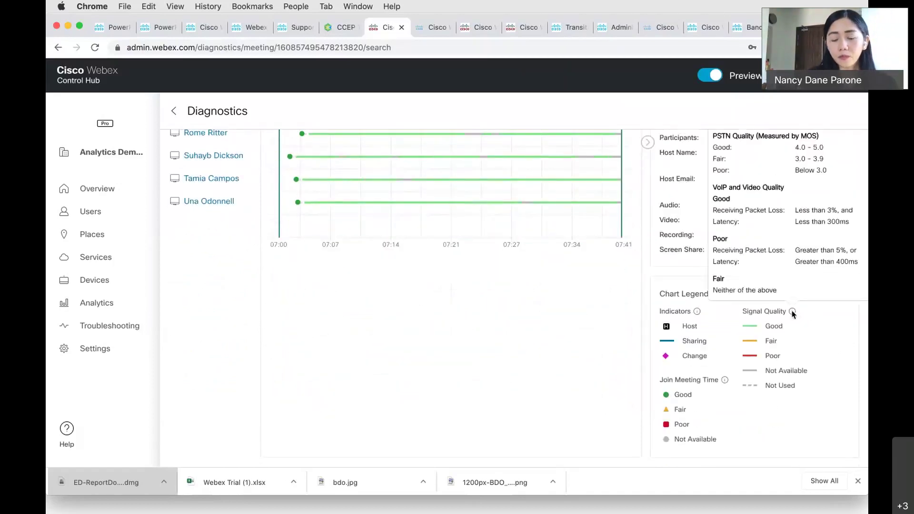
pyautogui.scroll(1, 793, 314)
pyautogui.scroll(1, 794, 314)
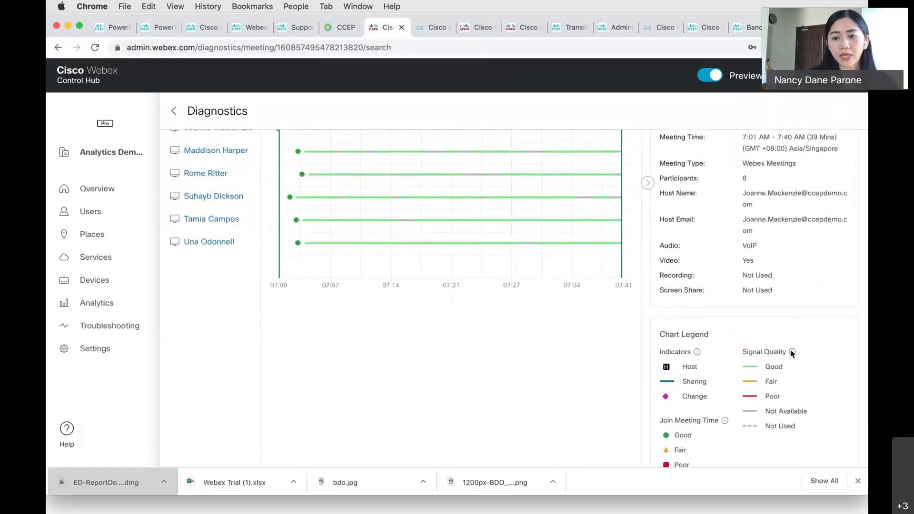
pyautogui.moveTo(793, 354)
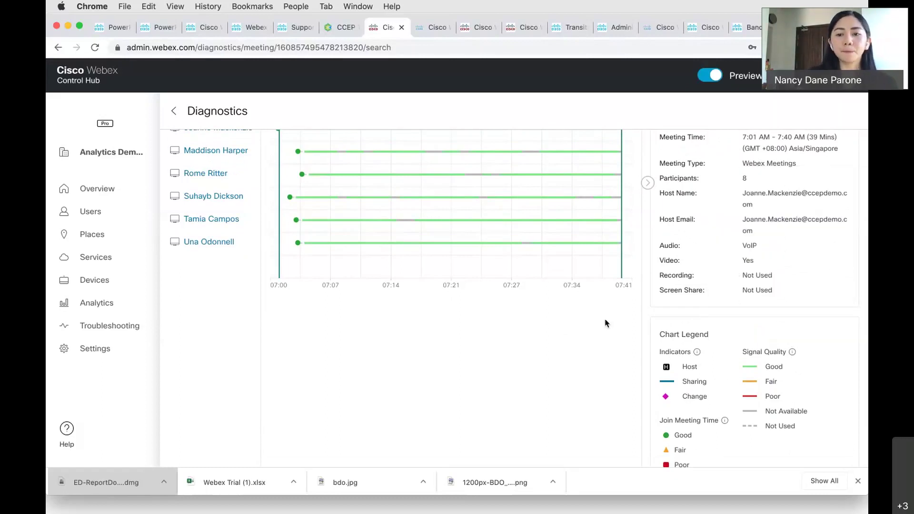
# Examine the meeting details, including the site name, meeting type and host name, alongside the participants' audio chart.
pyautogui.scroll(2, 526, 369)
pyautogui.scroll(3, 526, 369)
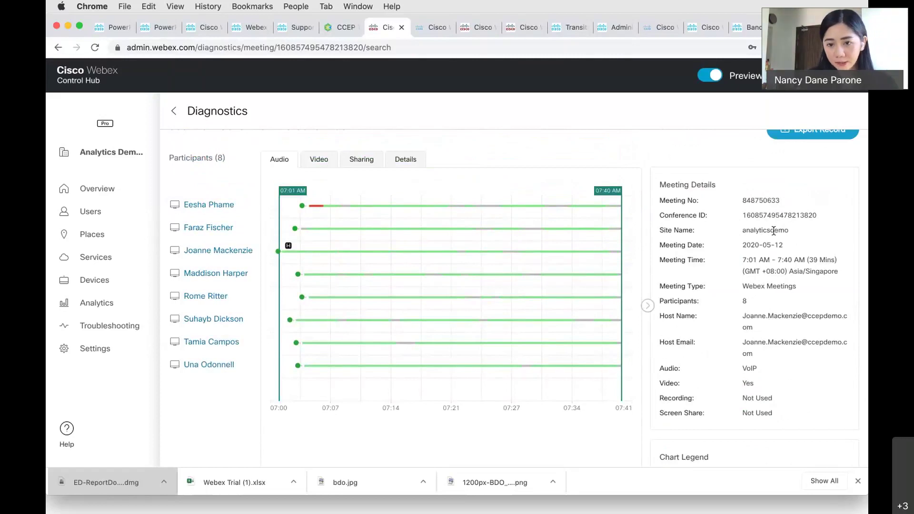
pyautogui.moveTo(199, 218)
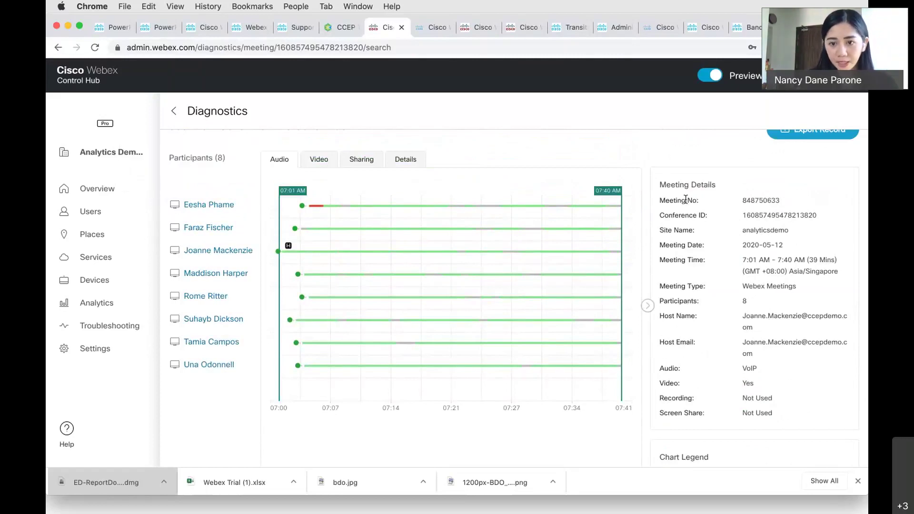
pyautogui.scroll(-2, 809, 284)
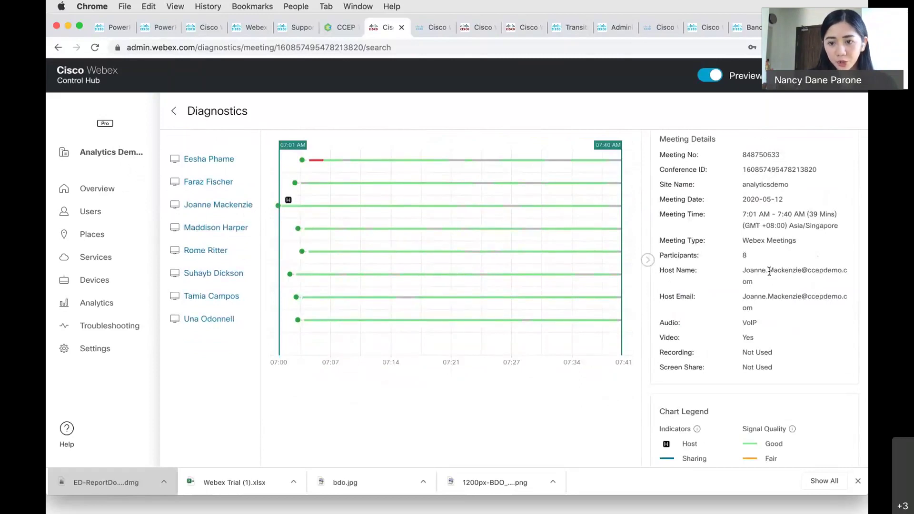
pyautogui.tripleClick(776, 271)
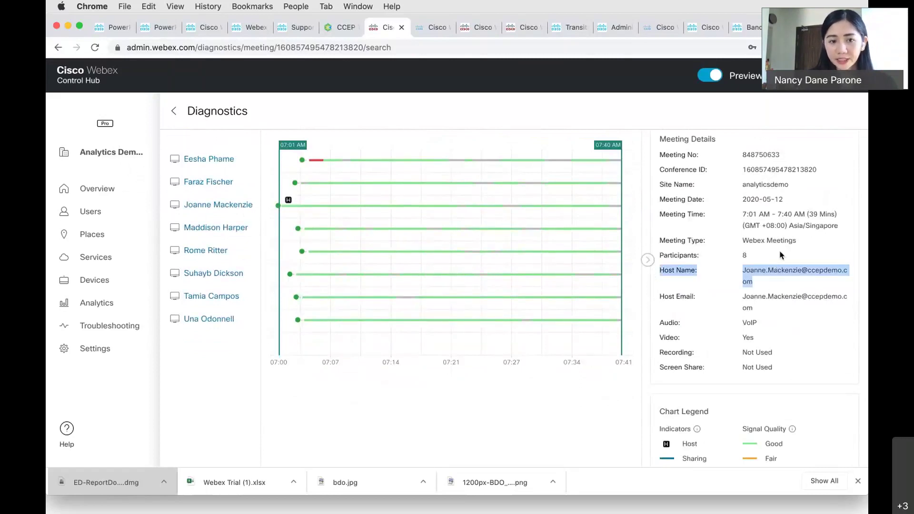
pyautogui.scroll(-5, 792, 317)
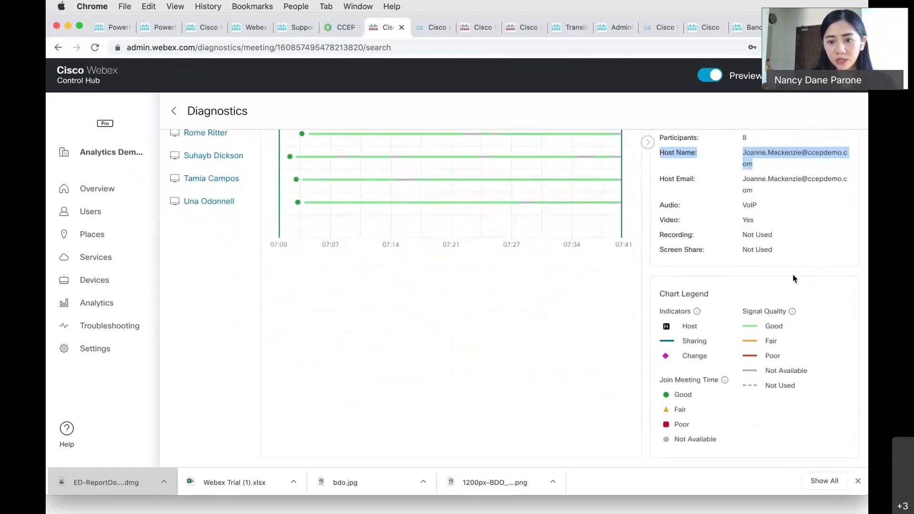
pyautogui.scroll(4, 794, 276)
pyautogui.scroll(4, 794, 278)
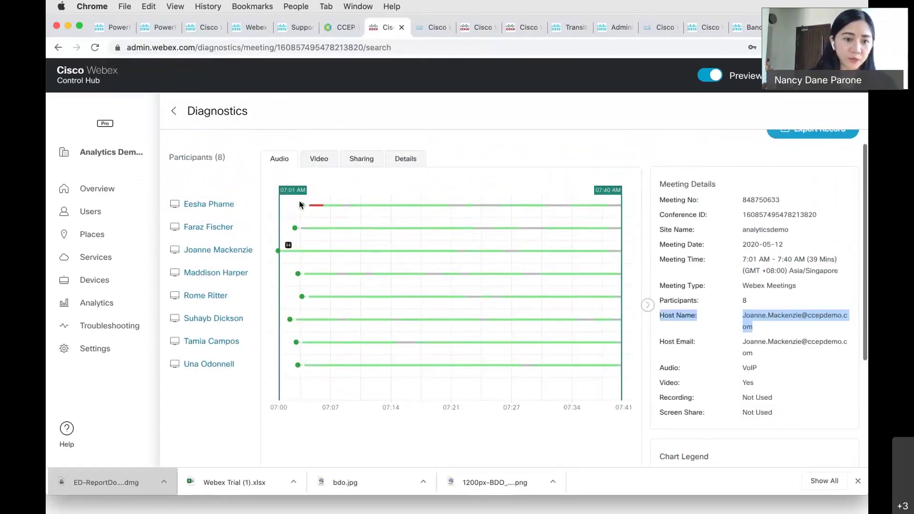
# Check the red audio segment of the first listed participant and open that participant's details.
pyautogui.moveTo(197, 210)
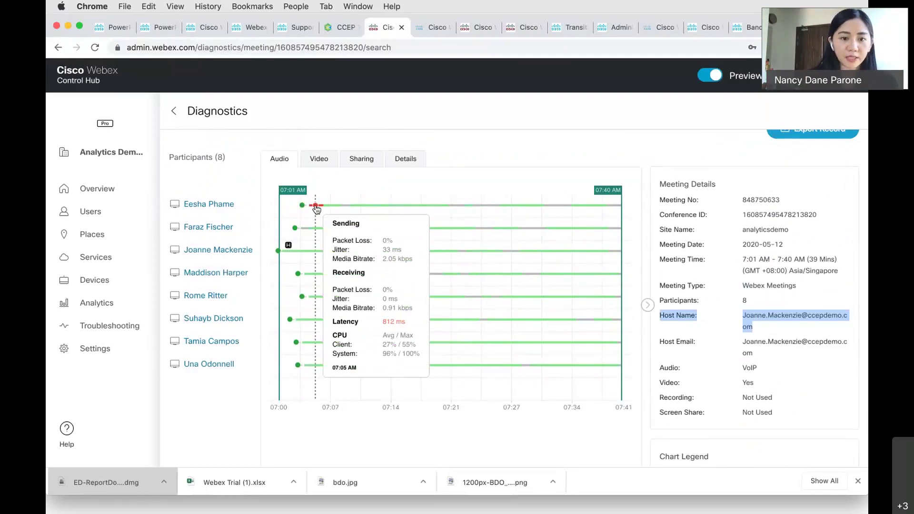
pyautogui.click(205, 209)
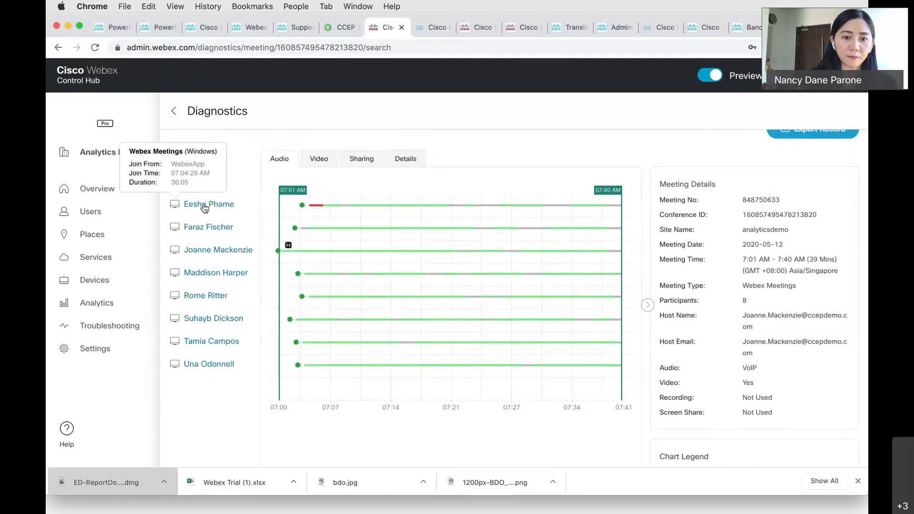
pyautogui.click(205, 208)
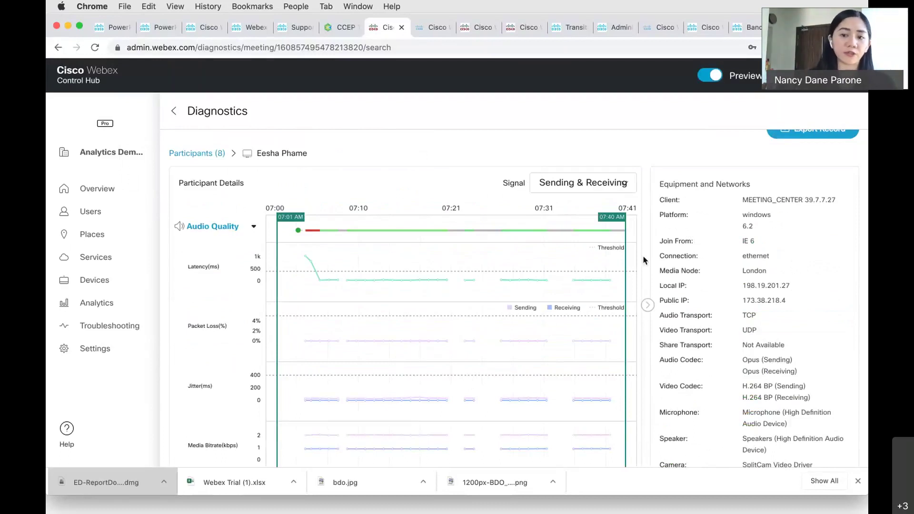
# Examine the participant's equipment and network information: connection, join source, platform, client version, and audio and video transport.
pyautogui.moveTo(786, 258); pyautogui.dragTo(657, 256)
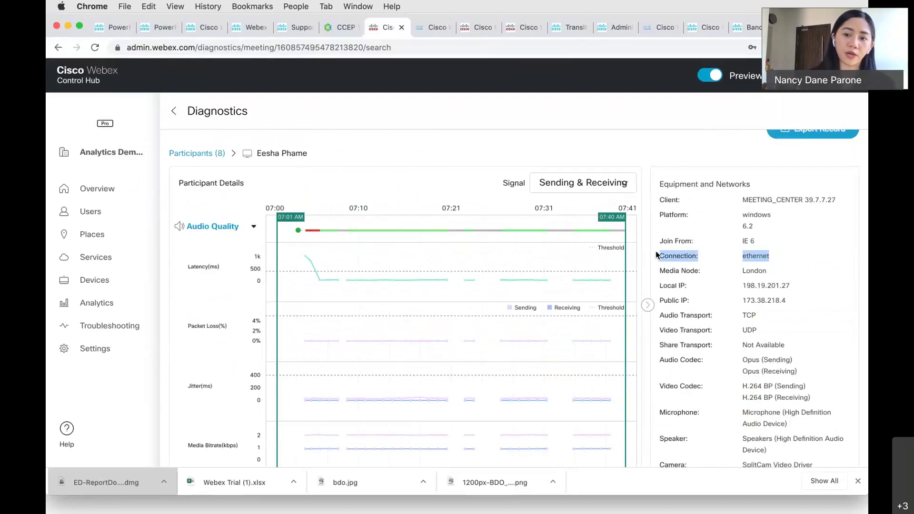
pyautogui.moveTo(758, 242); pyautogui.dragTo(659, 240)
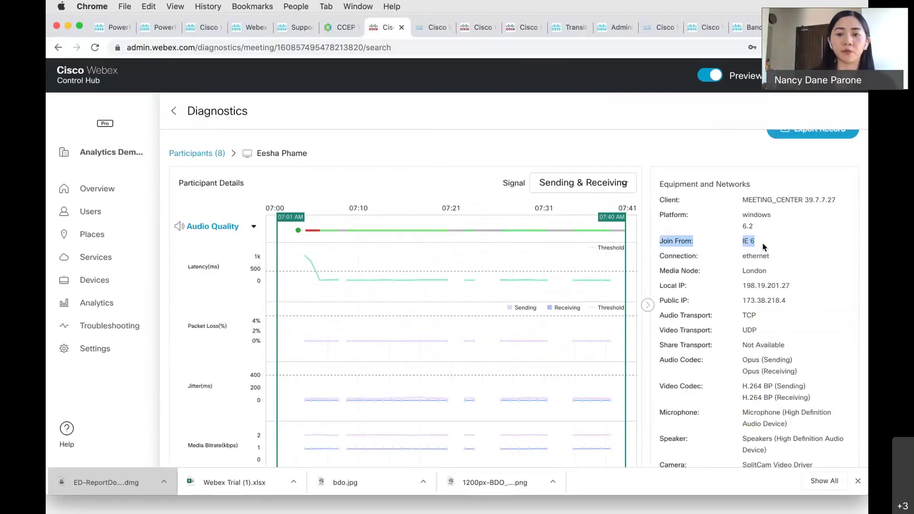
pyautogui.click(788, 247)
pyautogui.scroll(-1, 789, 247)
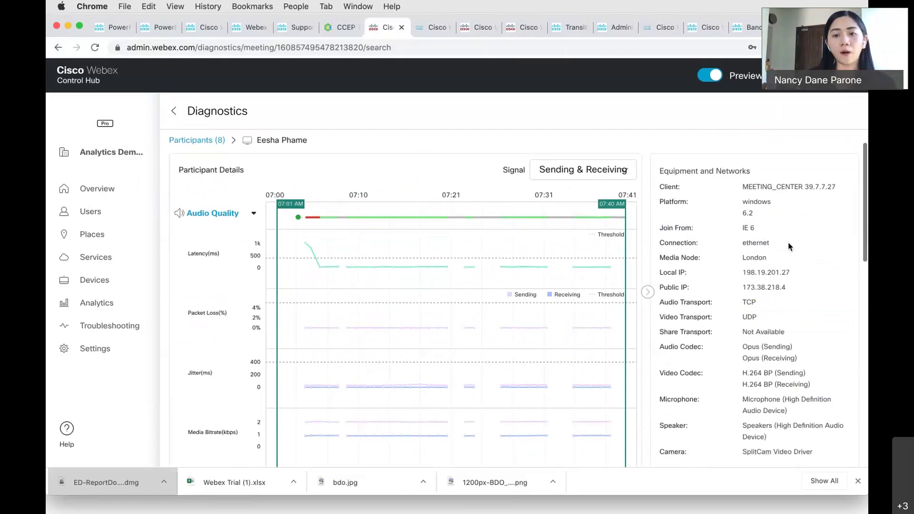
pyautogui.moveTo(671, 200); pyautogui.dragTo(800, 255)
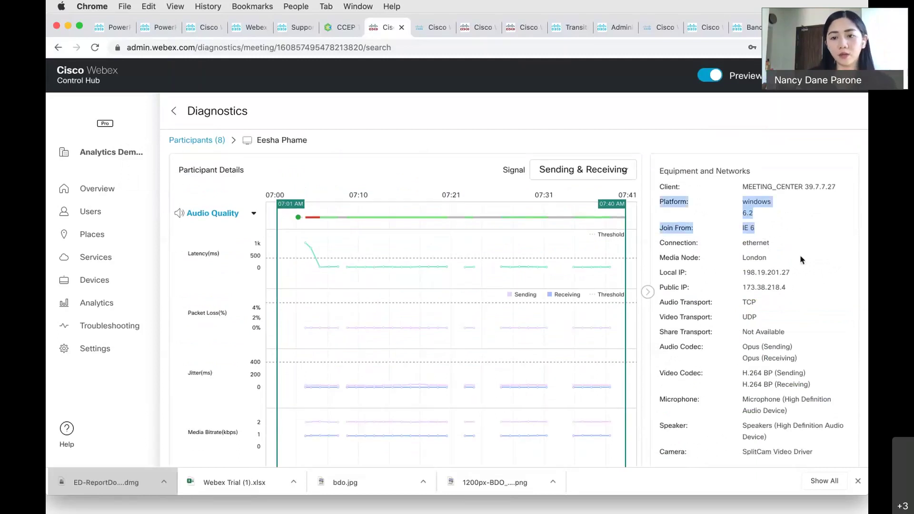
pyautogui.moveTo(833, 187); pyautogui.dragTo(742, 187)
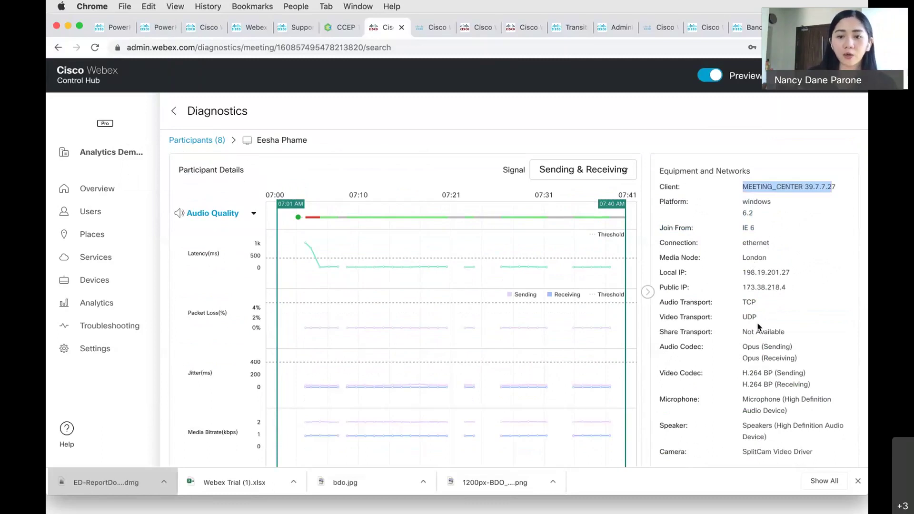
pyautogui.moveTo(759, 318); pyautogui.dragTo(655, 304)
pyautogui.click(767, 303)
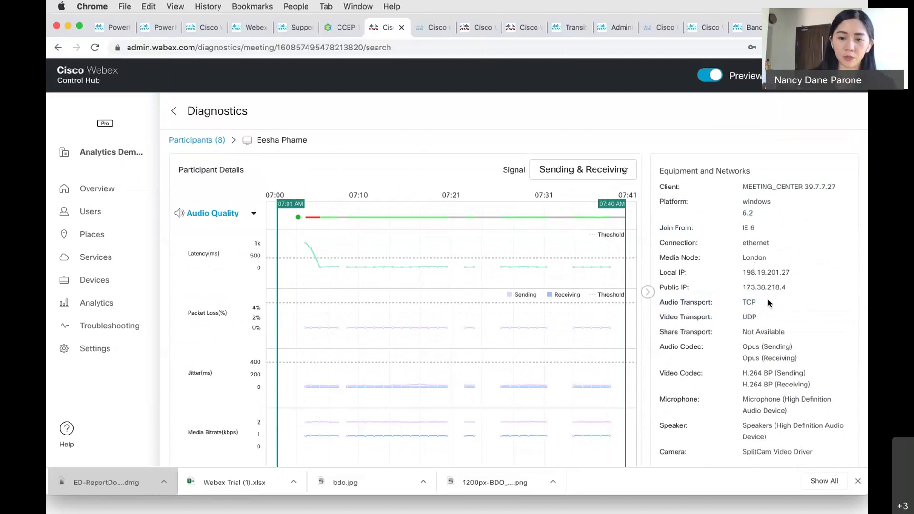
# Examine which microphone, speaker and camera the participant used in the meeting.
pyautogui.scroll(-1, 771, 305)
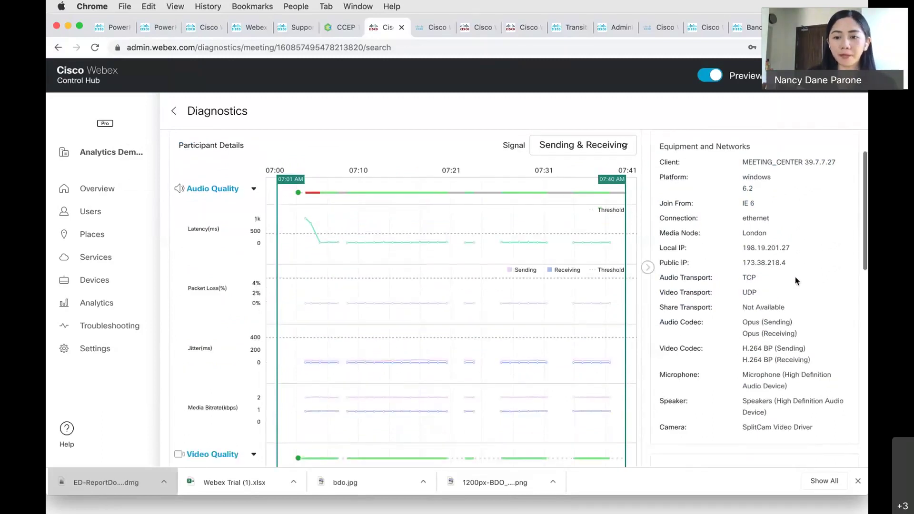
pyautogui.scroll(-2, 795, 275)
pyautogui.scroll(-2, 811, 334)
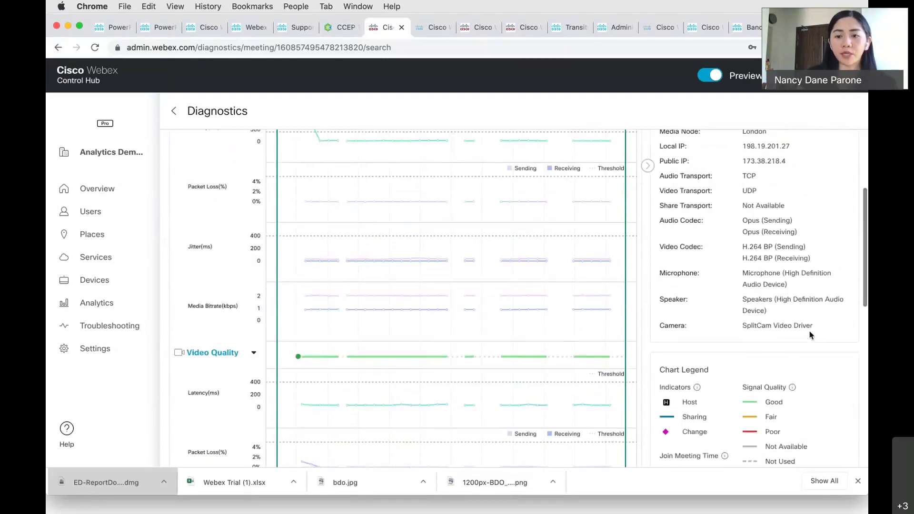
pyautogui.moveTo(828, 327); pyautogui.dragTo(656, 272)
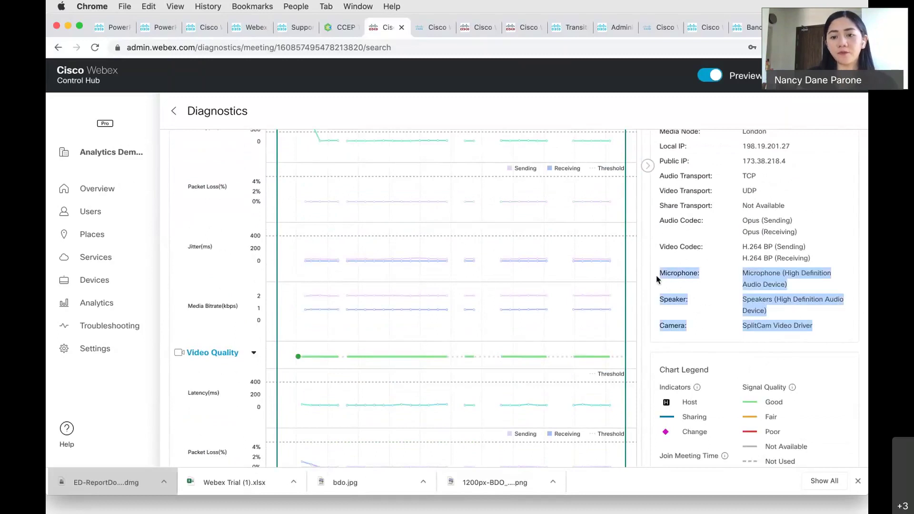
pyautogui.click(785, 324)
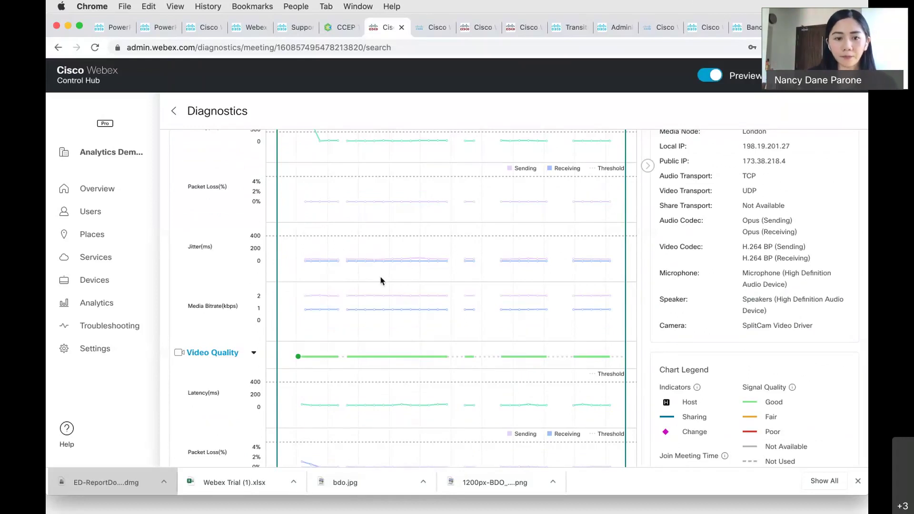
# Examine the participant's audio quality, video quality, share quality and CPU usage charts.
pyautogui.scroll(2, 343, 257)
pyautogui.scroll(1, 343, 258)
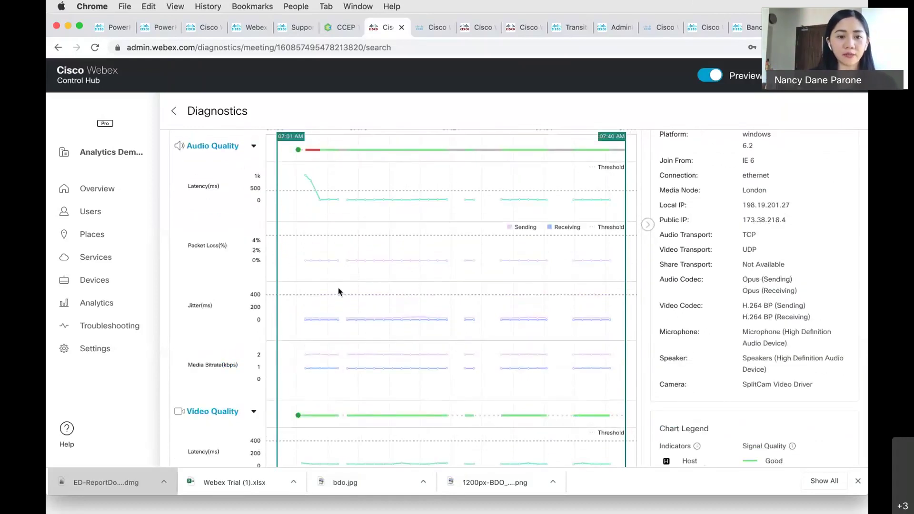
pyautogui.scroll(-8, 339, 291)
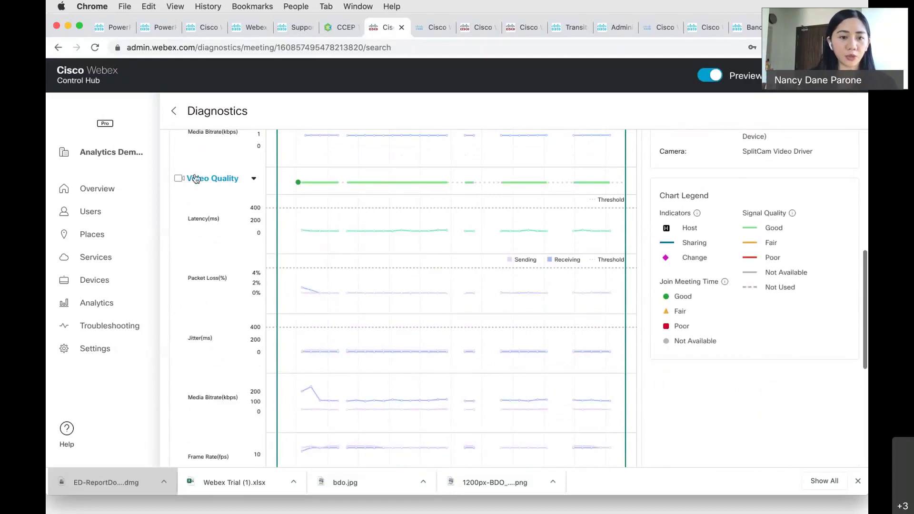
pyautogui.scroll(-8, 250, 228)
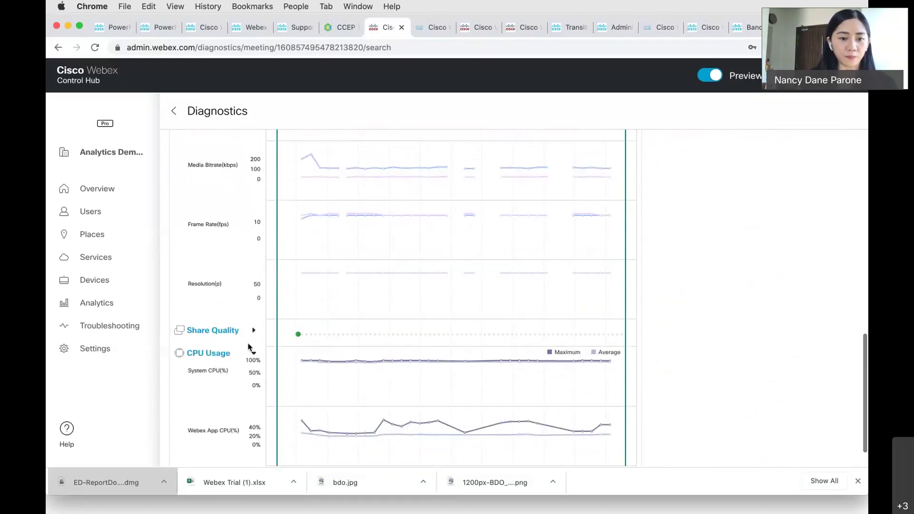
pyautogui.scroll(-1, 248, 347)
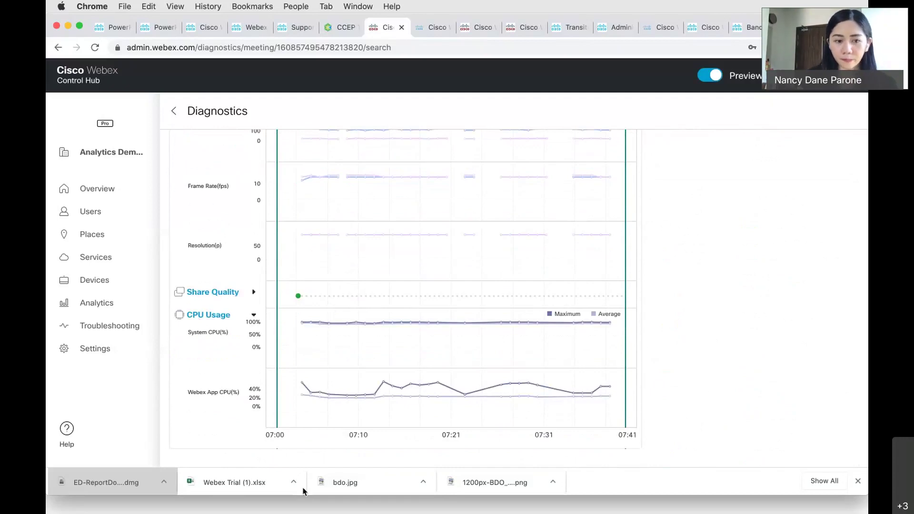
pyautogui.scroll(15, 708, 292)
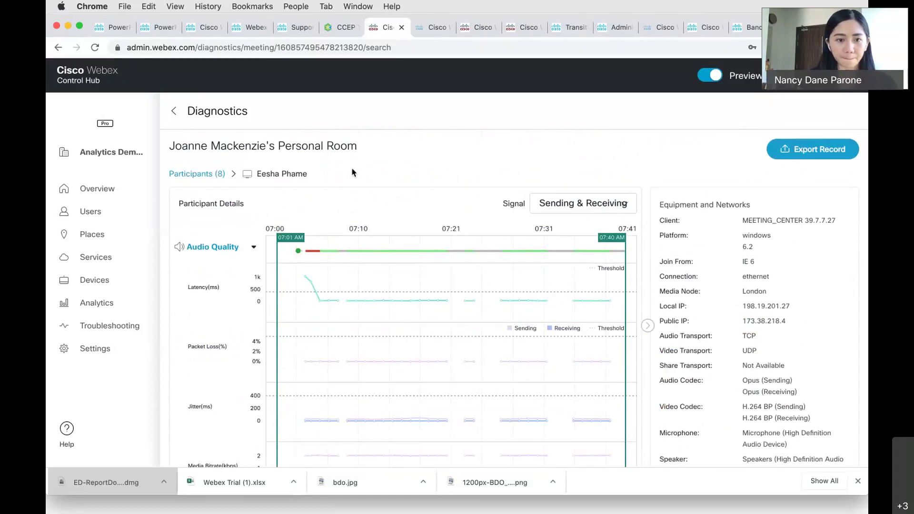
# Return to the meeting's participant overview and review the audio chart and meeting details.
pyautogui.click(196, 176)
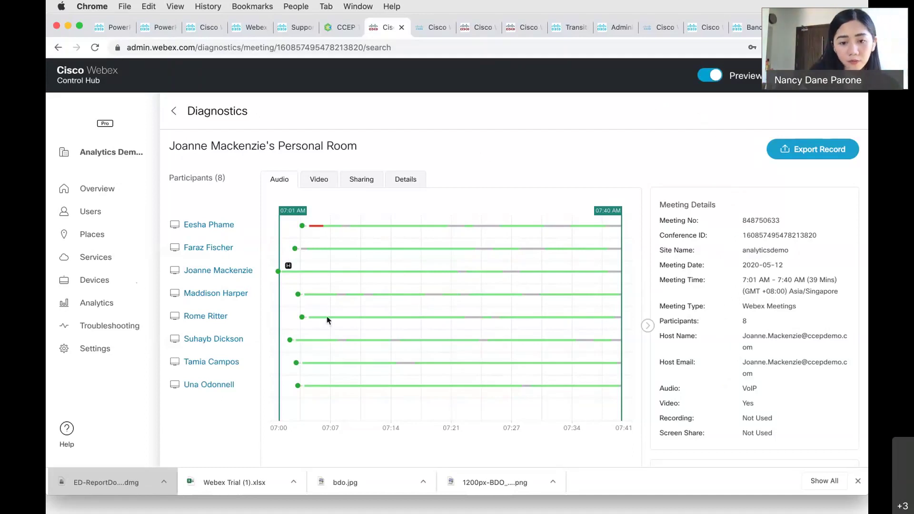
pyautogui.scroll(-5, 328, 319)
pyautogui.scroll(5, 769, 139)
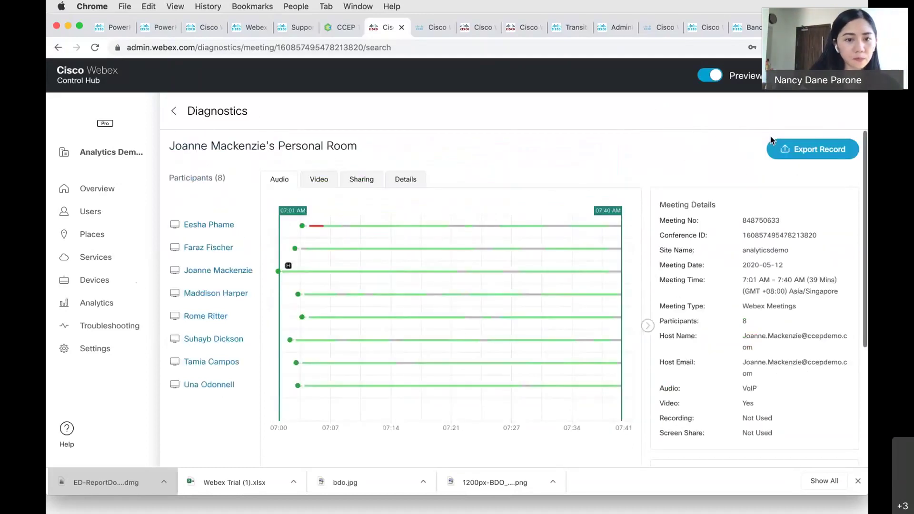
# Review the video quality timelines of all participants in the meeting.
pyautogui.click(325, 179)
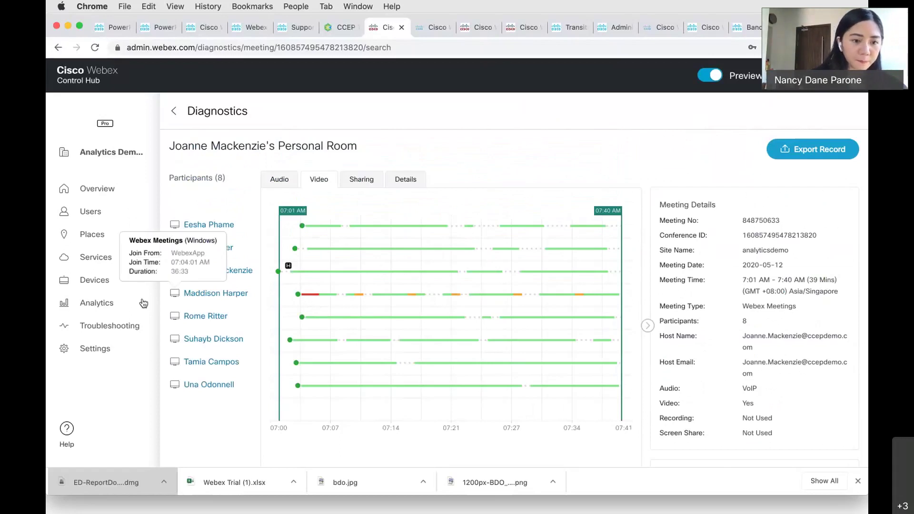
pyautogui.scroll(-5, 547, 322)
pyautogui.scroll(5, 547, 323)
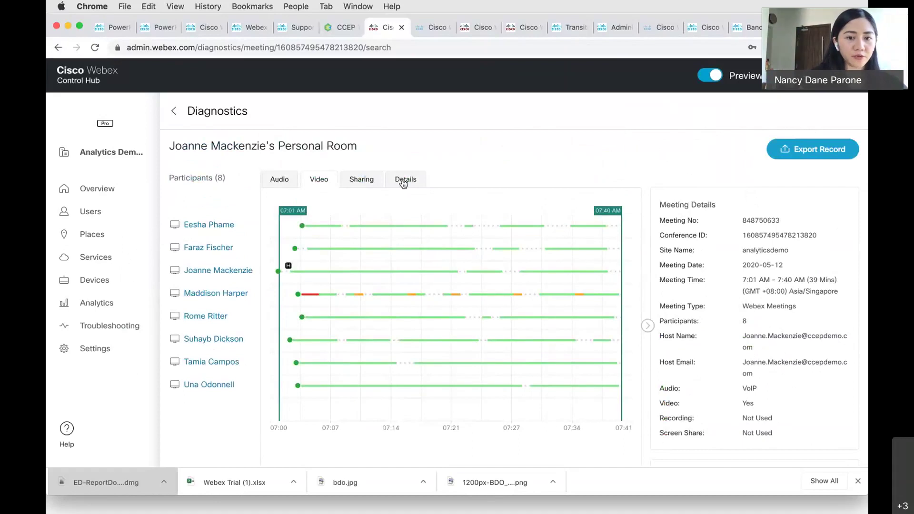
# Examine the participants' details table, from join time and client through location, media node, transports and codecs to microphone, speaker and camera.
pyautogui.click(421, 176)
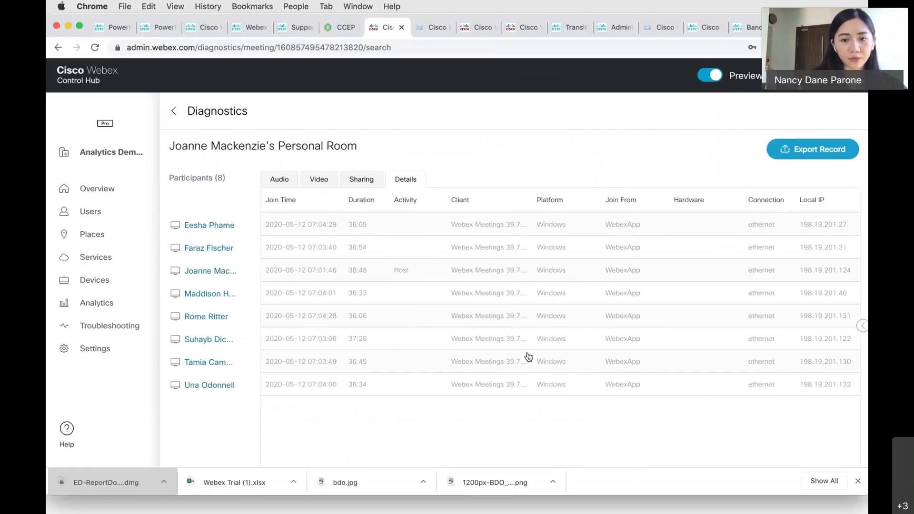
pyautogui.hscroll(2, 637, 285)
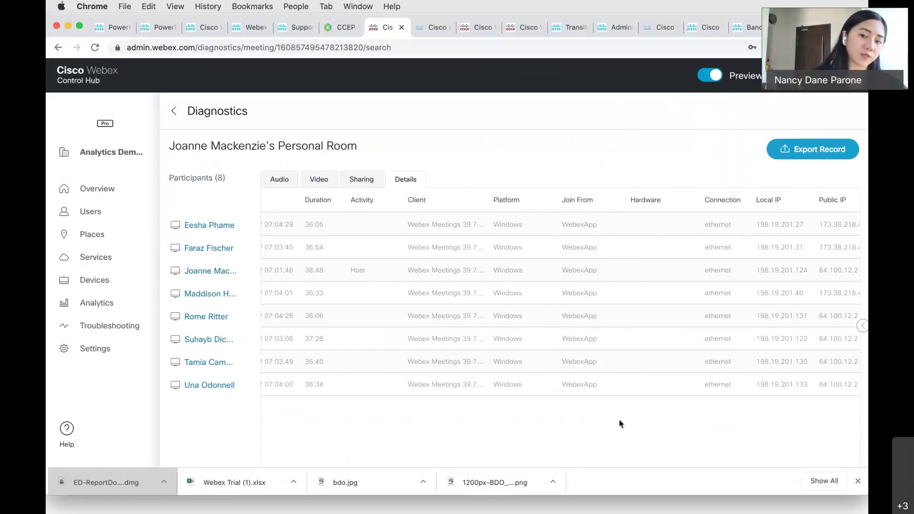
pyautogui.hscroll(5, 661, 356)
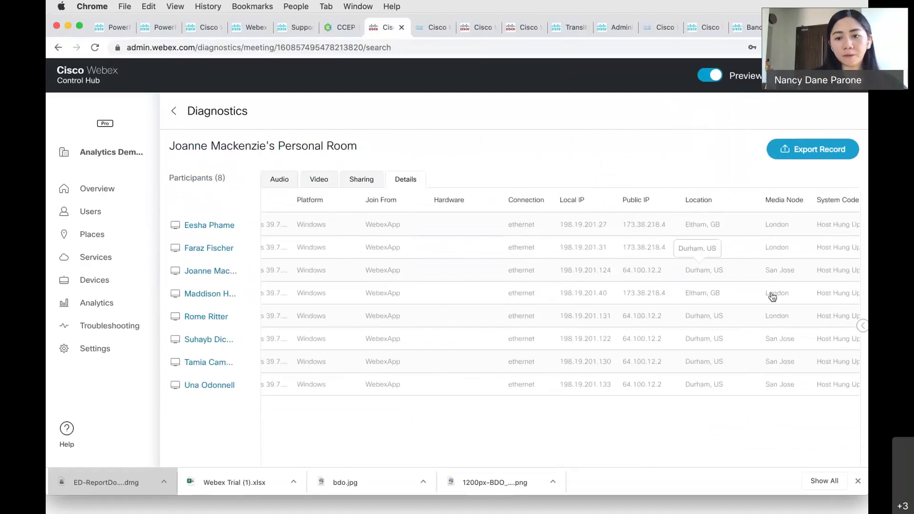
pyautogui.hscroll(4, 784, 301)
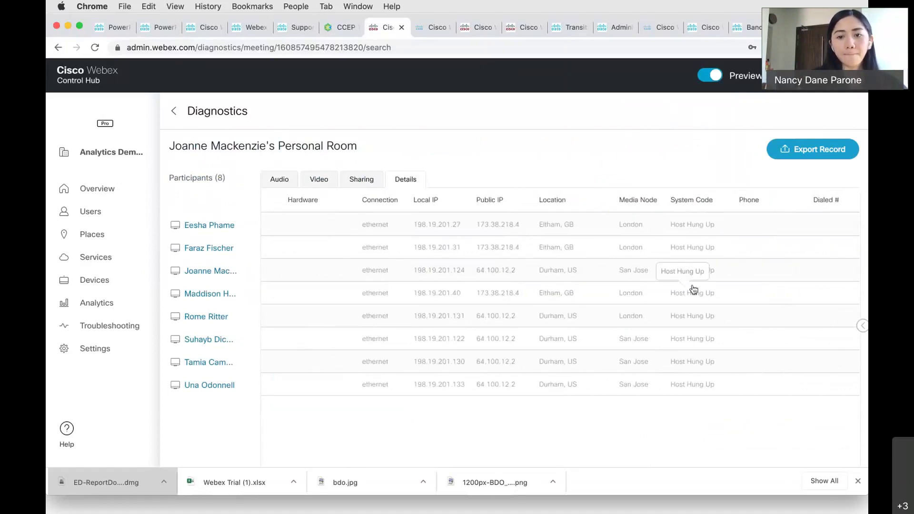
pyautogui.hscroll(1, 676, 266)
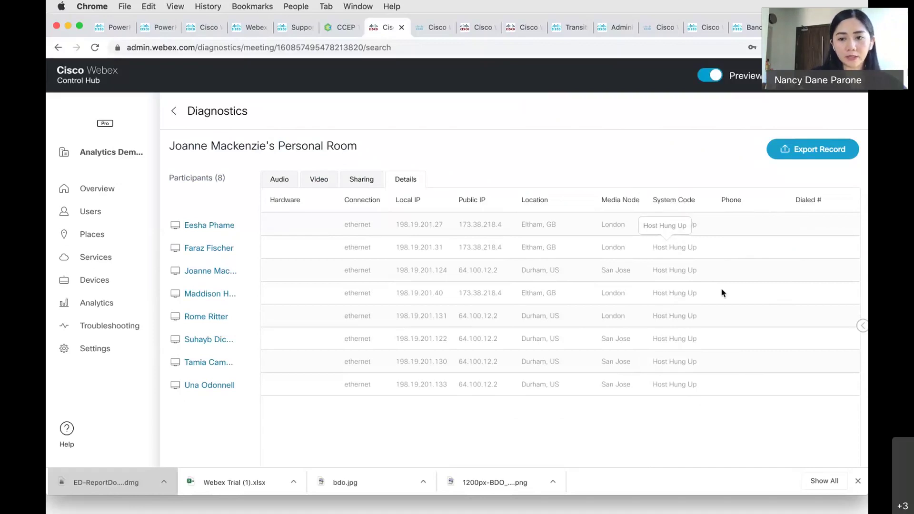
pyautogui.hscroll(10, 722, 292)
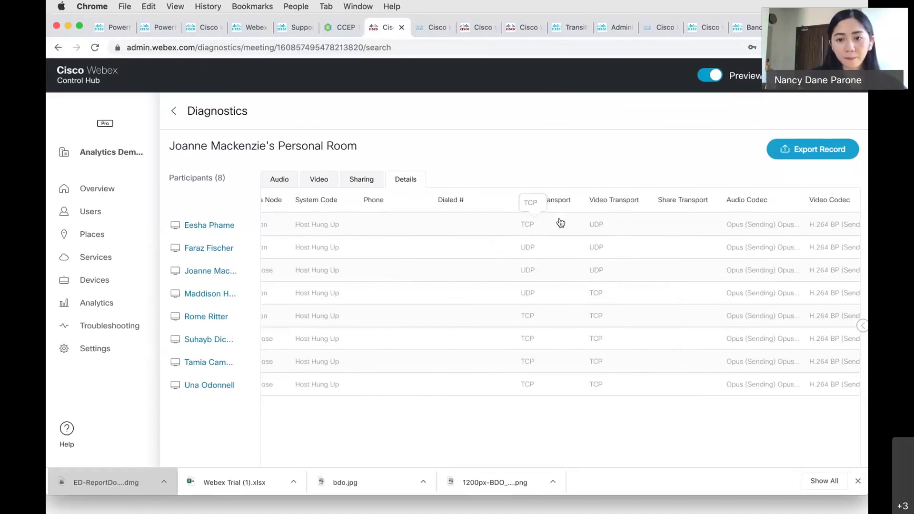
pyautogui.hscroll(3, 626, 313)
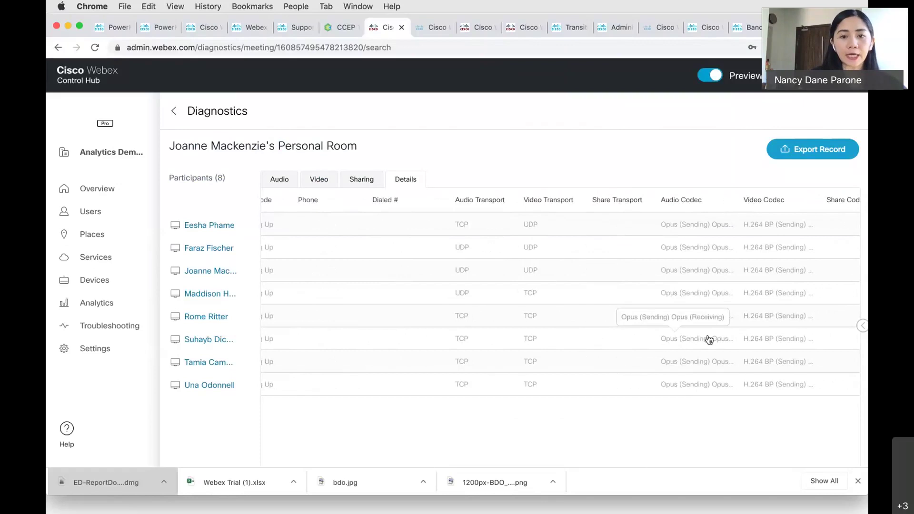
pyautogui.hscroll(8, 767, 267)
pyautogui.hscroll(4, 767, 269)
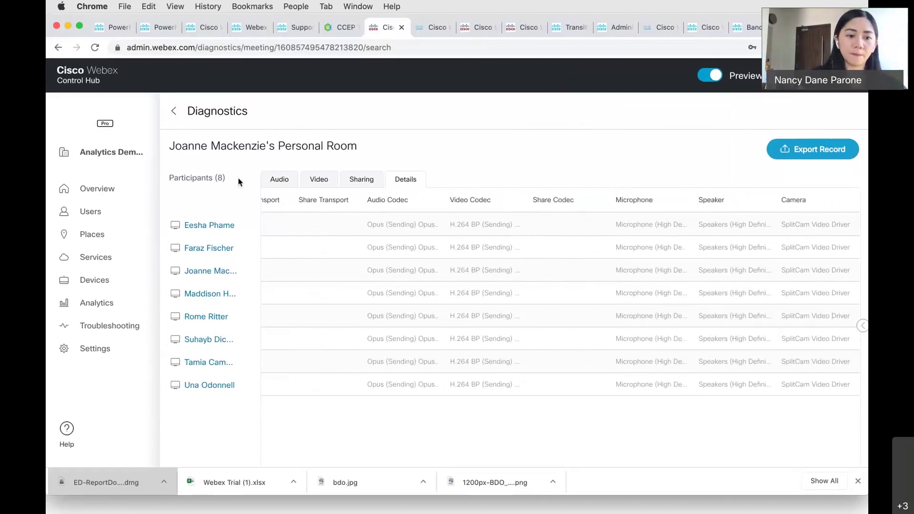
# Open the organization settings and review the Security and Idle Timeouts sections.
pyautogui.click(95, 350)
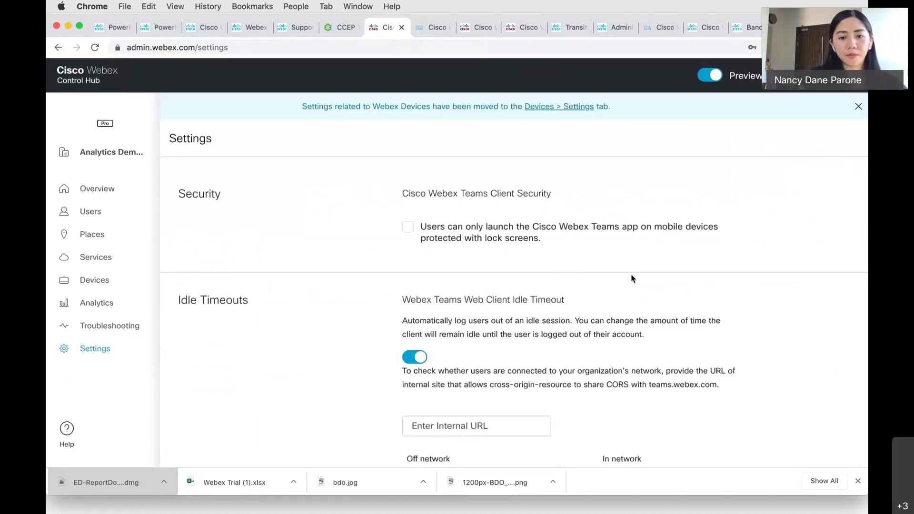
pyautogui.scroll(-8, 632, 278)
pyautogui.scroll(8, 633, 278)
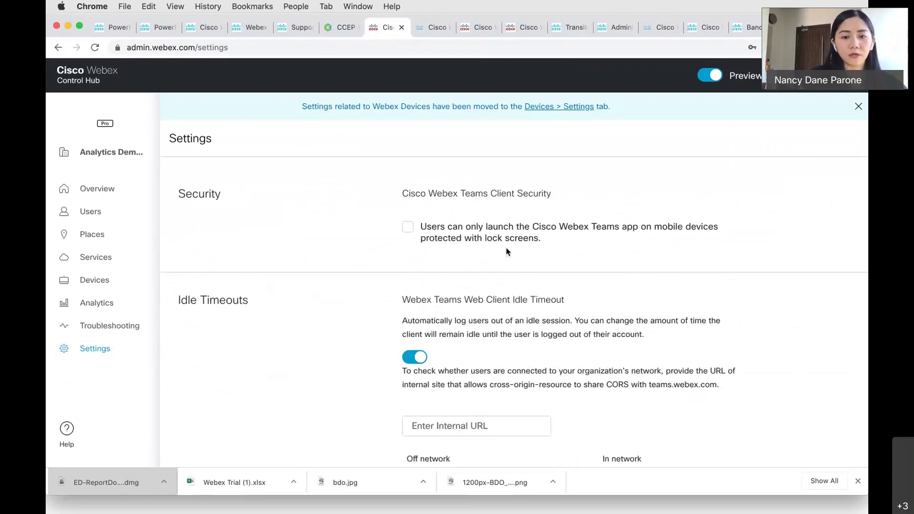
pyautogui.scroll(-3, 506, 248)
pyautogui.scroll(-6, 507, 251)
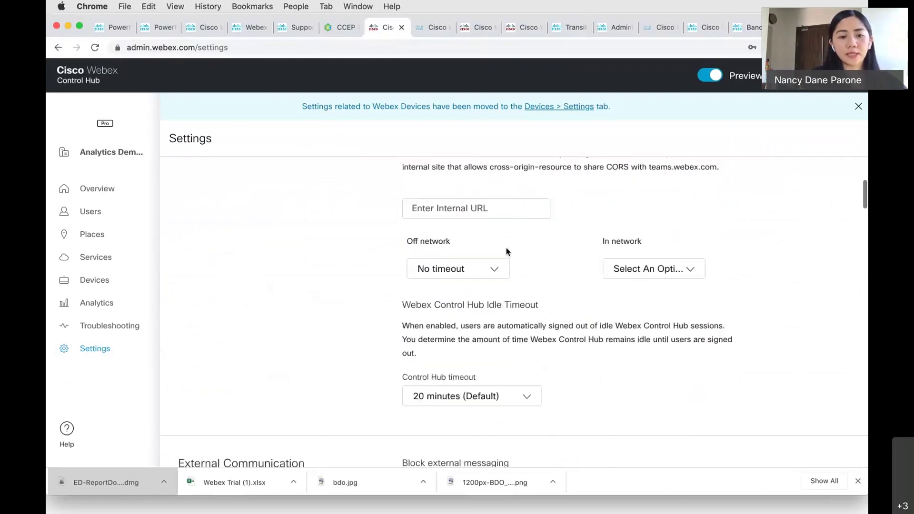
# Review the External Communication settings: blocking external messaging, whitelisted domains and group spaces.
pyautogui.scroll(-3, 508, 253)
pyautogui.moveTo(402, 245); pyautogui.dragTo(525, 245)
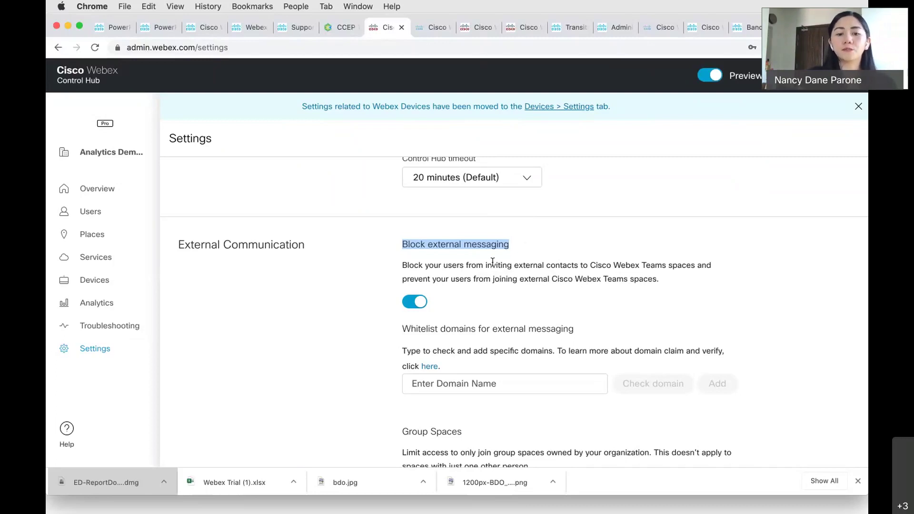
pyautogui.click(483, 386)
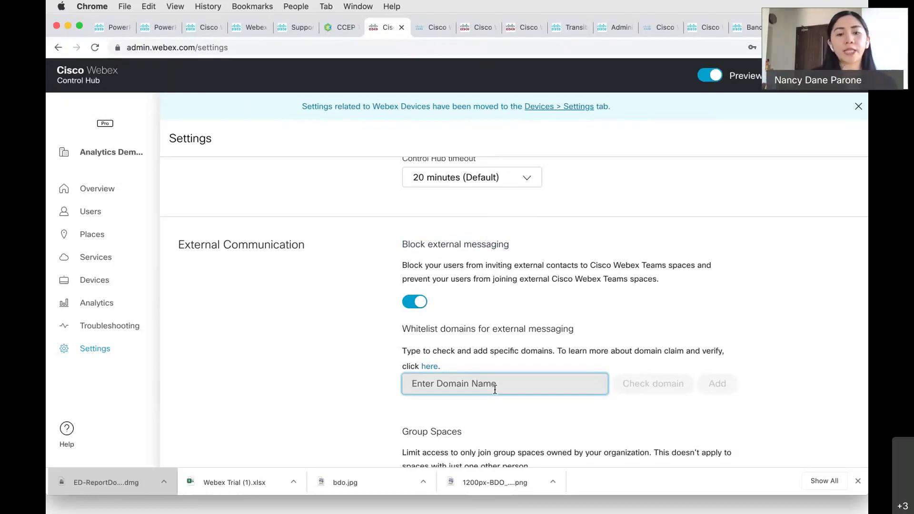
pyautogui.scroll(-2, 540, 276)
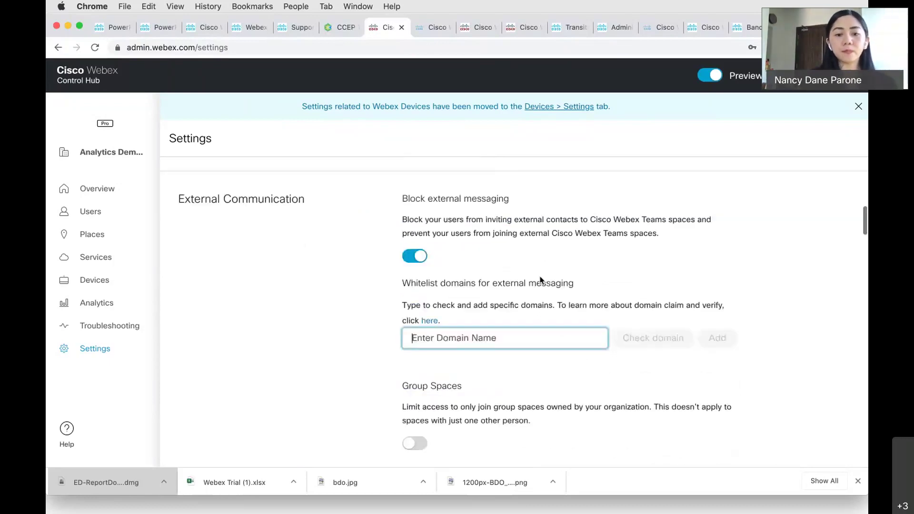
# Review the Face Recognition and Privacy settings, including support access and automatic crash reporting.
pyautogui.scroll(-12, 540, 280)
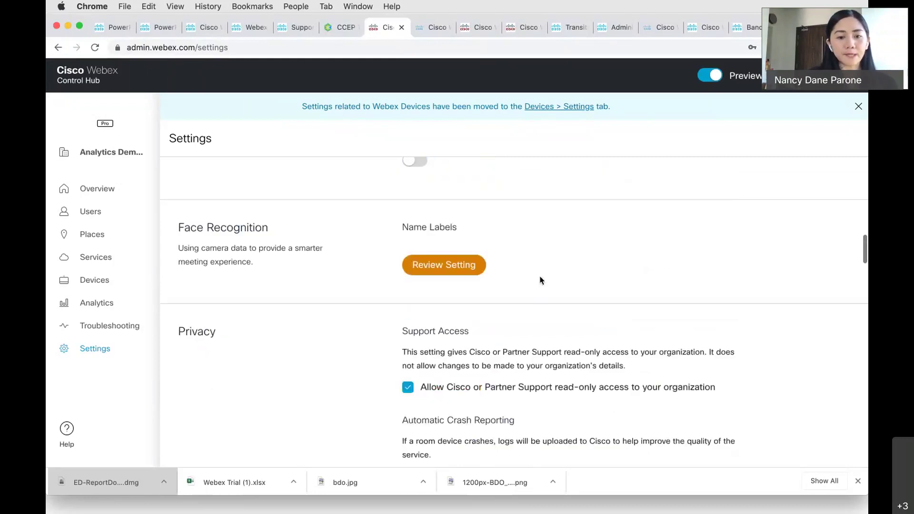
pyautogui.moveTo(165, 227)
pyautogui.mouseDown()
pyautogui.moveTo(278, 273)
pyautogui.moveTo(165, 215)
pyautogui.mouseUp()
pyautogui.click(260, 262)
pyautogui.click(190, 242)
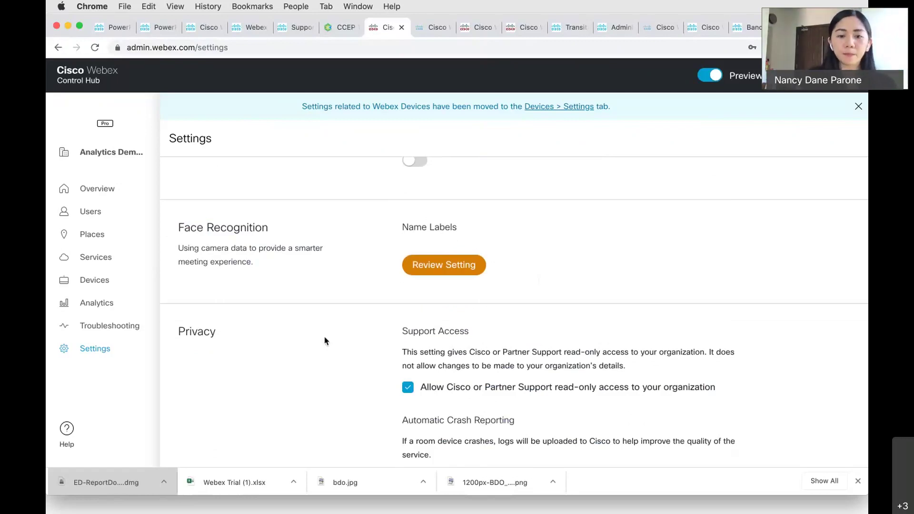
pyautogui.scroll(-1, 325, 340)
pyautogui.scroll(-4, 326, 340)
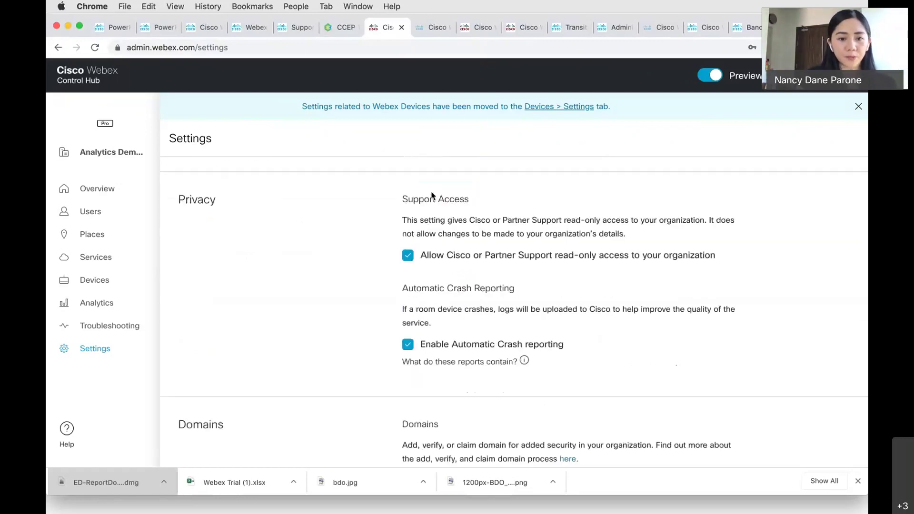
pyautogui.scroll(-1, 436, 332)
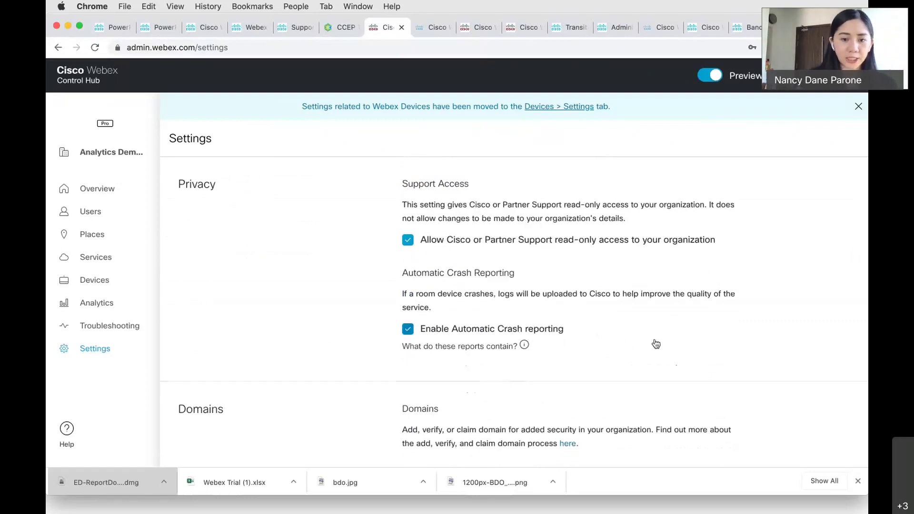
# Review the Domains section and the reserved subdomains under SIP Address for Cisco Webex Calling.
pyautogui.scroll(-8, 656, 351)
pyautogui.scroll(-3, 655, 351)
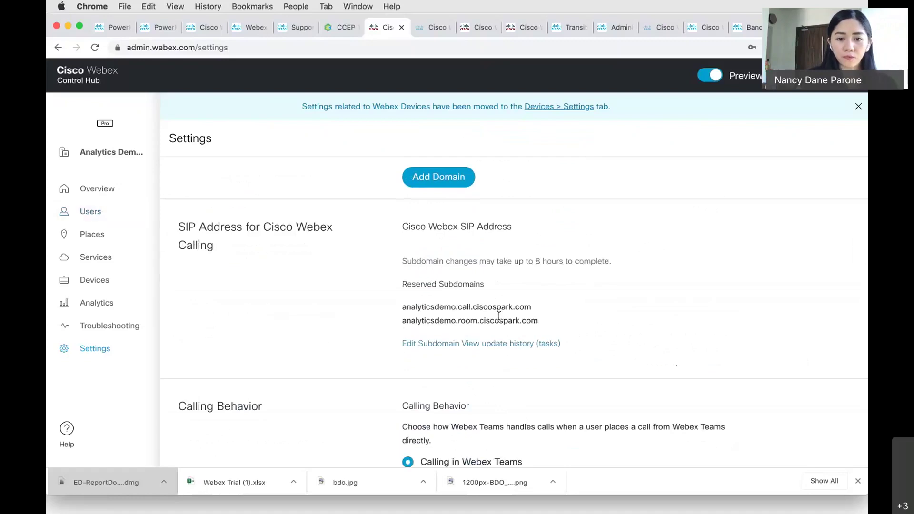
pyautogui.moveTo(532, 322); pyautogui.dragTo(404, 306)
pyautogui.click(456, 307)
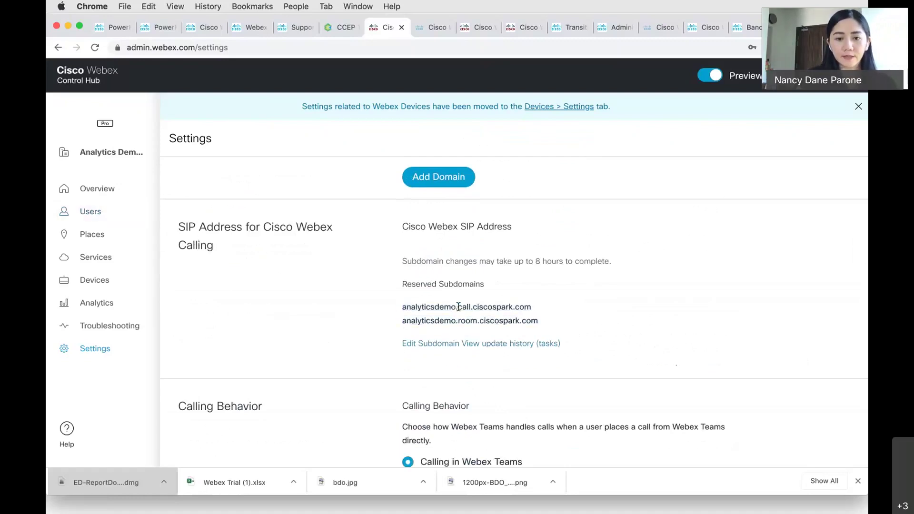
# Examine the Calling Behavior options: Webex Teams, Unified CM, Webex Calling app, Cisco Jabber app and third-party app.
pyautogui.scroll(-7, 576, 312)
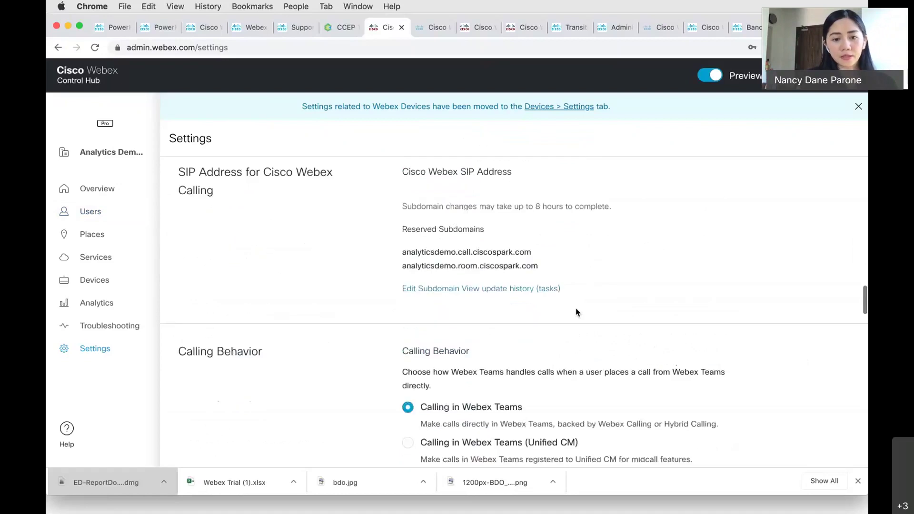
pyautogui.moveTo(168, 199); pyautogui.dragTo(704, 466)
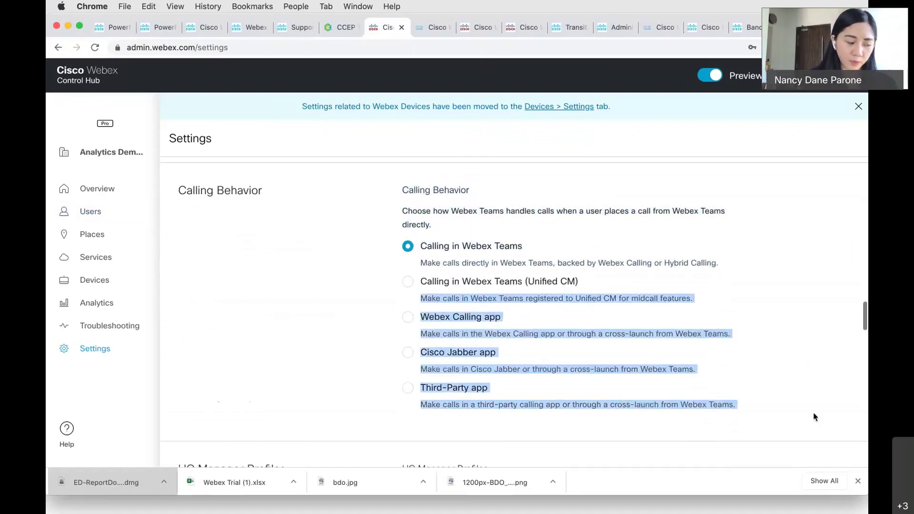
pyautogui.click(829, 426)
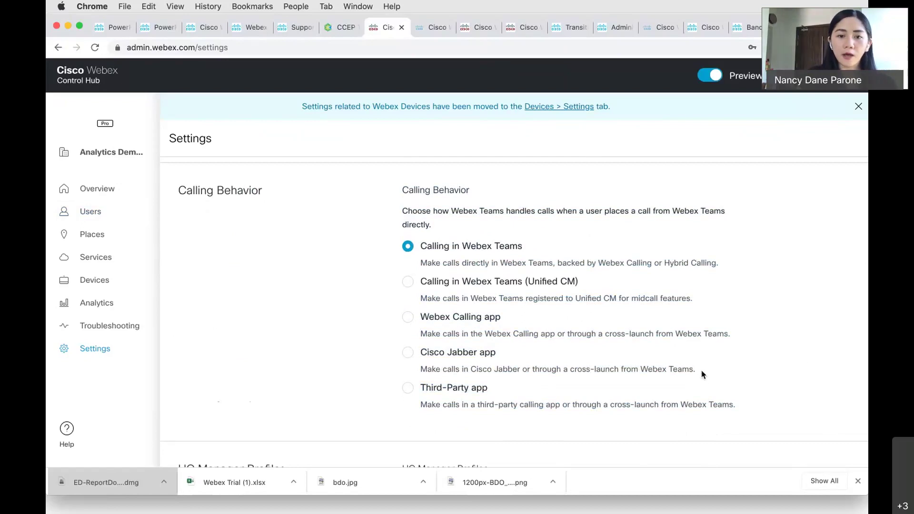
pyautogui.moveTo(403, 187); pyautogui.dragTo(568, 424)
pyautogui.click(469, 443)
pyautogui.moveTo(579, 281); pyautogui.dragTo(425, 281)
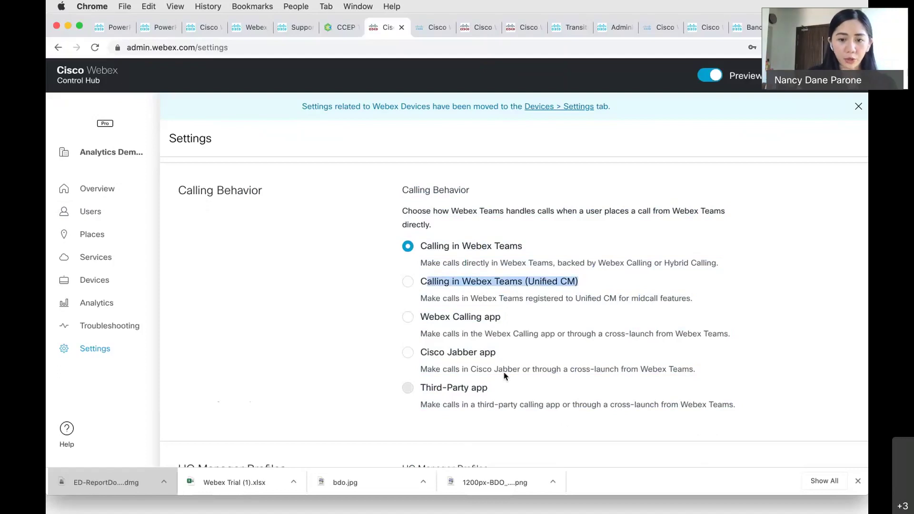
pyautogui.moveTo(501, 318); pyautogui.dragTo(415, 323)
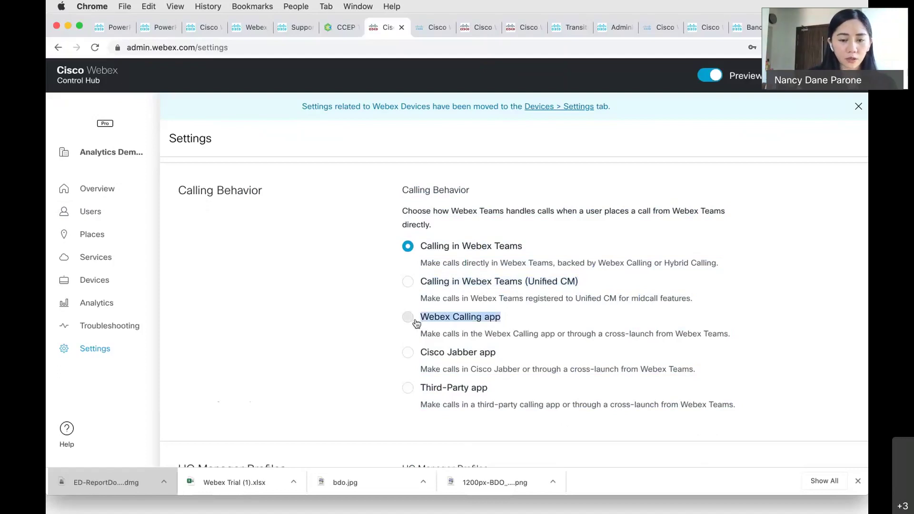
pyautogui.click(843, 394)
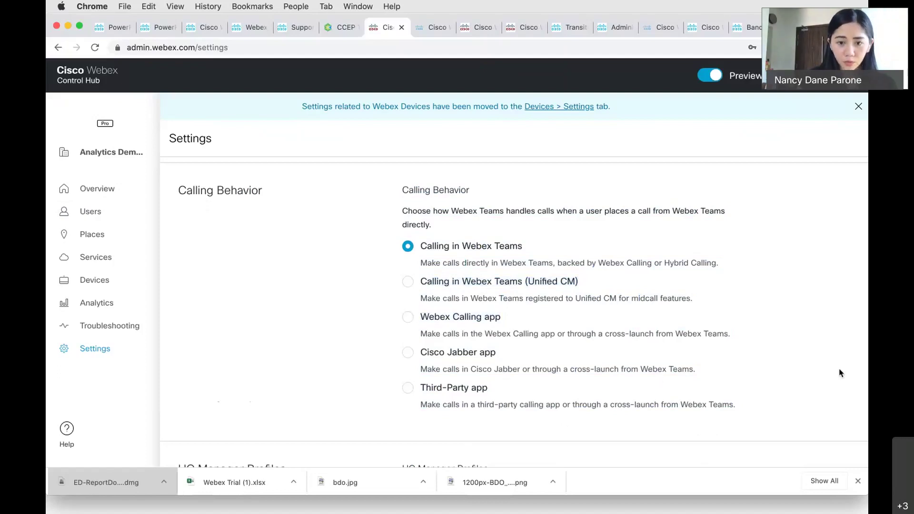
pyautogui.moveTo(496, 353); pyautogui.dragTo(427, 353)
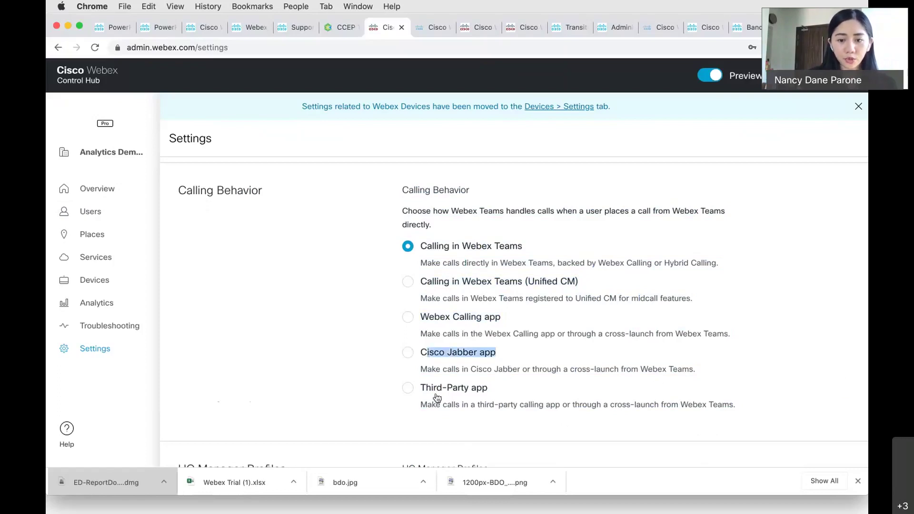
# Review the UC Manager Profiles, Directory Synchronization and People Insights, and single sign-on authentication settings.
pyautogui.scroll(-1, 763, 430)
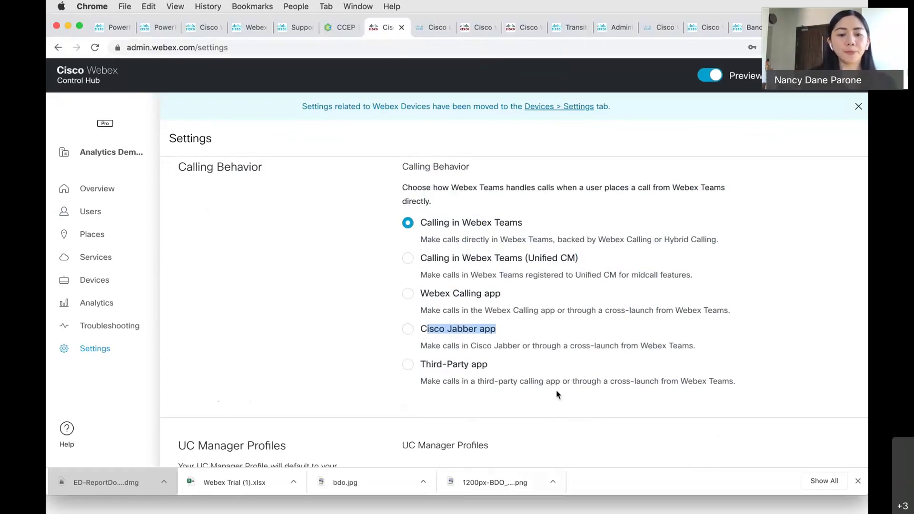
pyautogui.scroll(-5, 557, 393)
pyautogui.scroll(-2, 555, 396)
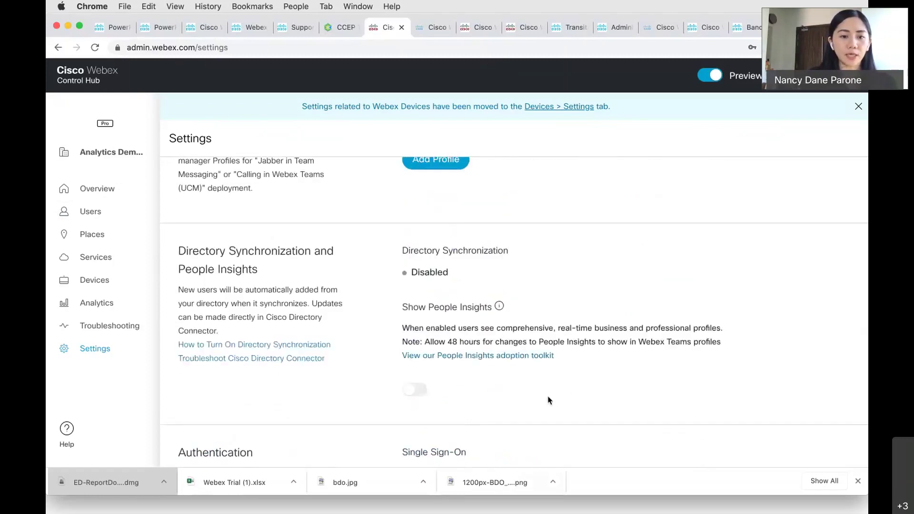
pyautogui.scroll(-3, 241, 315)
pyautogui.scroll(-1, 241, 310)
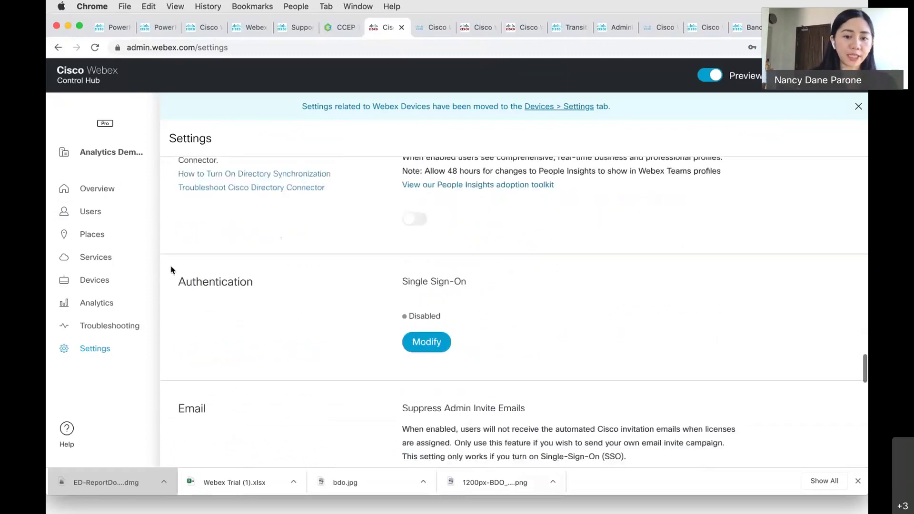
pyautogui.moveTo(172, 267); pyautogui.dragTo(422, 361)
pyautogui.click(453, 361)
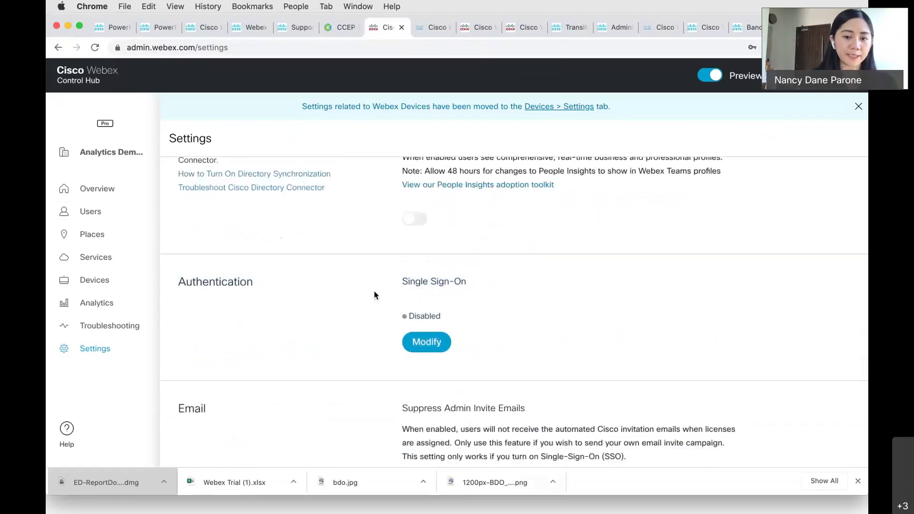
# Review the problem report support settings and the Retention options for Cisco Webex Teams data.
pyautogui.scroll(-2, 374, 295)
pyautogui.scroll(-12, 375, 296)
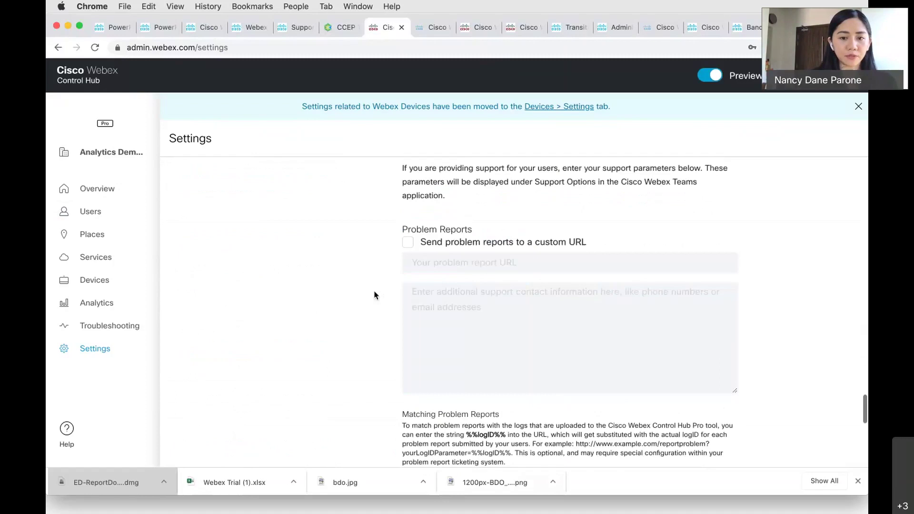
pyautogui.scroll(-2, 375, 295)
pyautogui.moveTo(181, 239); pyautogui.dragTo(650, 411)
pyautogui.click(650, 410)
pyautogui.scroll(-1, 651, 411)
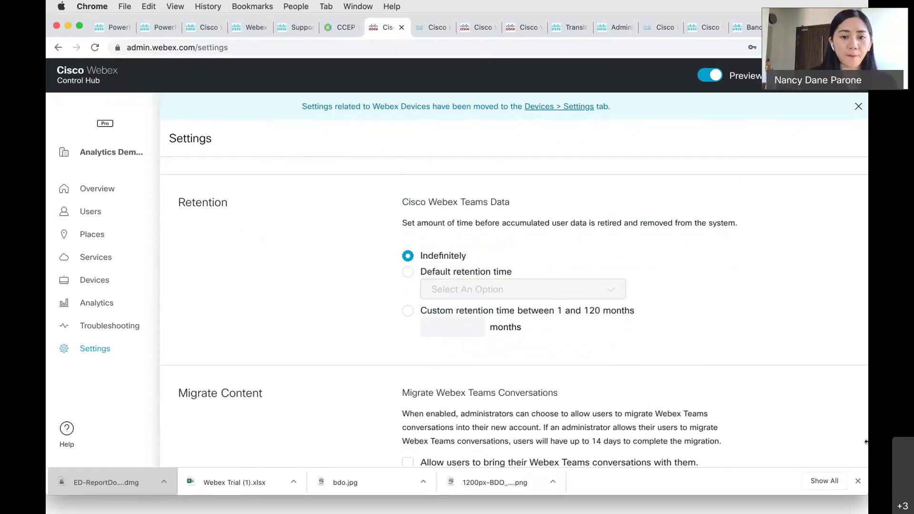
# Show the preset periods offered under Default retention time for Cisco Webex Teams data.
pyautogui.moveTo(720, 230); pyautogui.dragTo(409, 223)
pyautogui.click(440, 225)
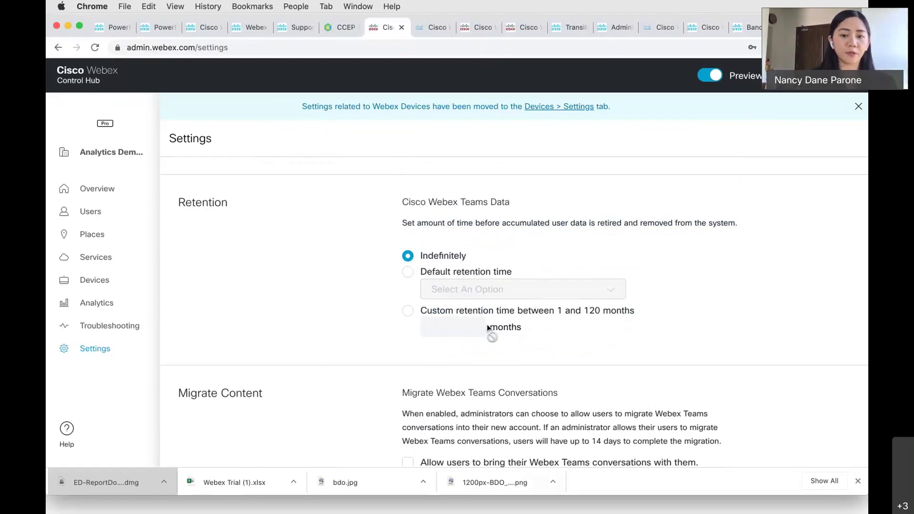
pyautogui.click(408, 272)
pyautogui.click(553, 289)
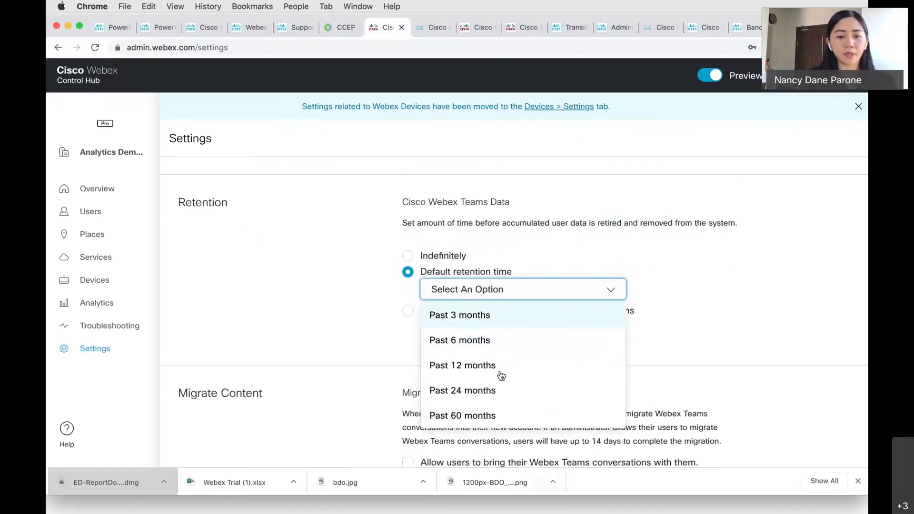
pyautogui.click(718, 309)
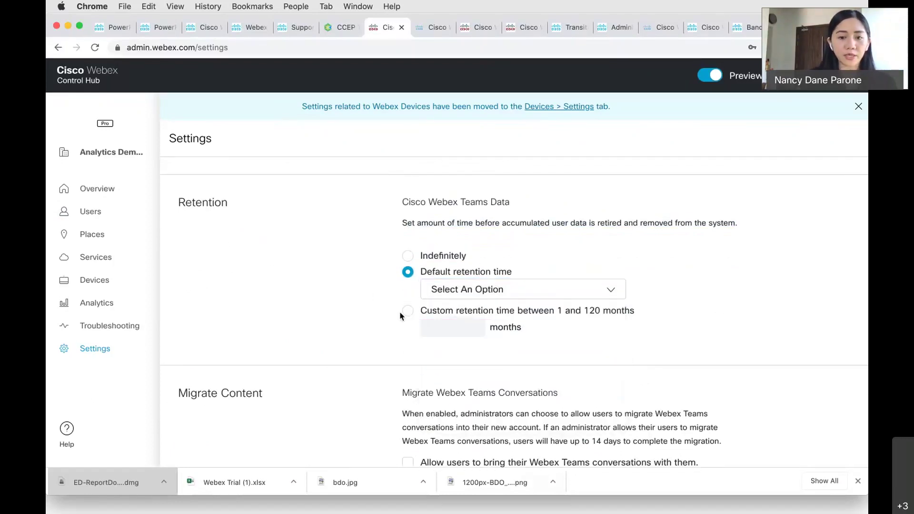
# Try a custom retention time of 1 month for Cisco Webex Teams data and cancel the update.
pyautogui.click(400, 312)
pyautogui.click(473, 329)
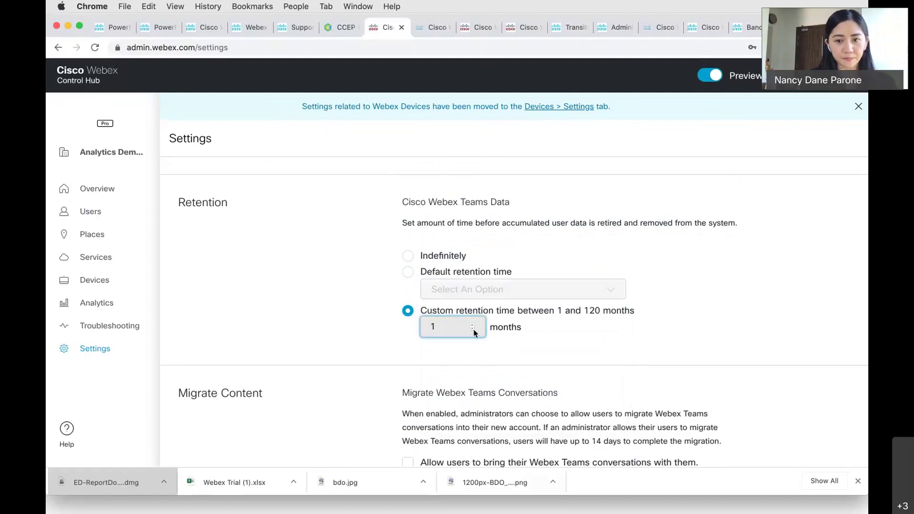
pyautogui.click(791, 298)
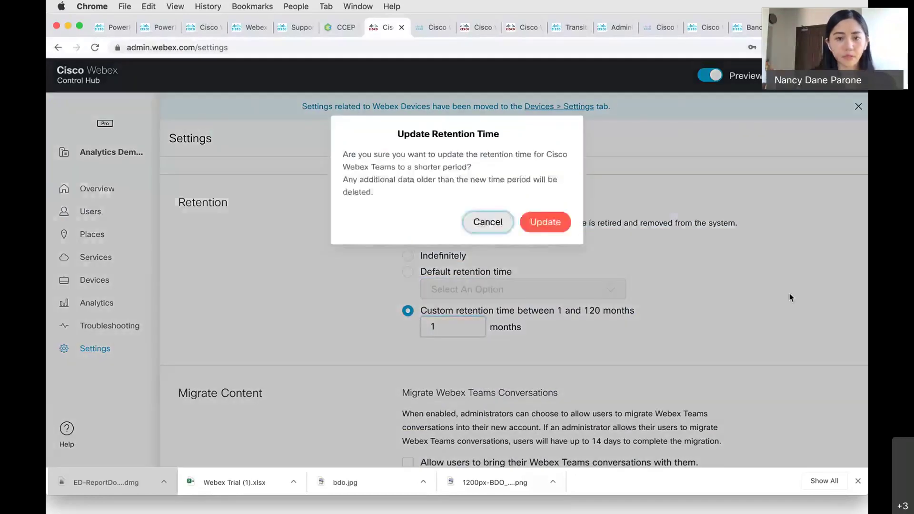
pyautogui.click(491, 224)
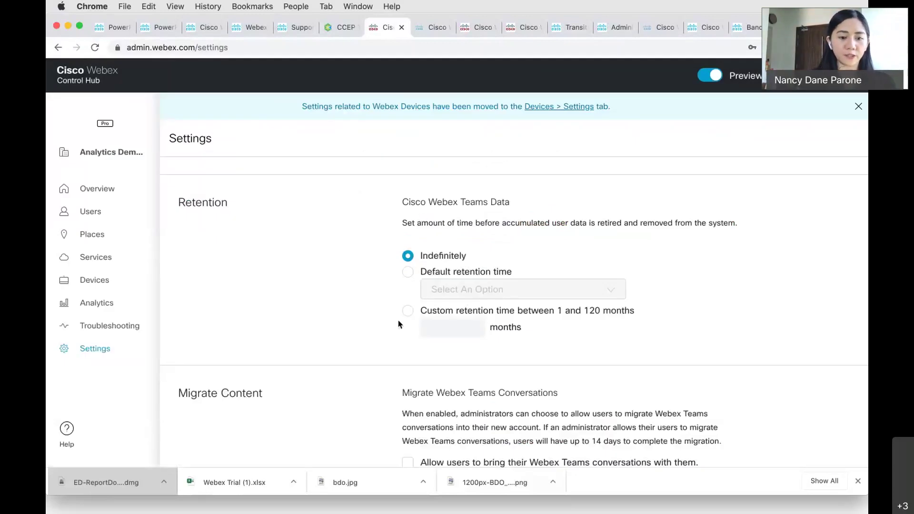
# Review the Migrate Content option for Webex Teams conversations and return to the start of the settings.
pyautogui.scroll(-1, 306, 266)
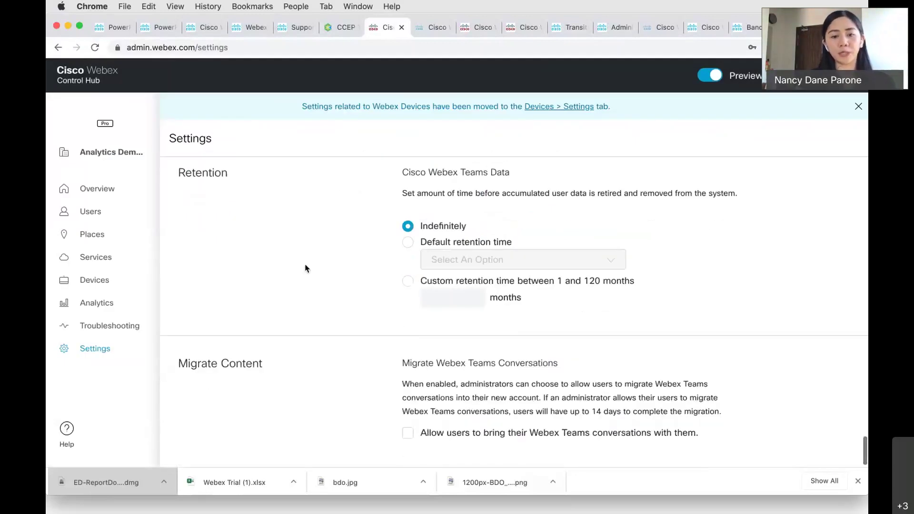
pyautogui.scroll(-1, 306, 268)
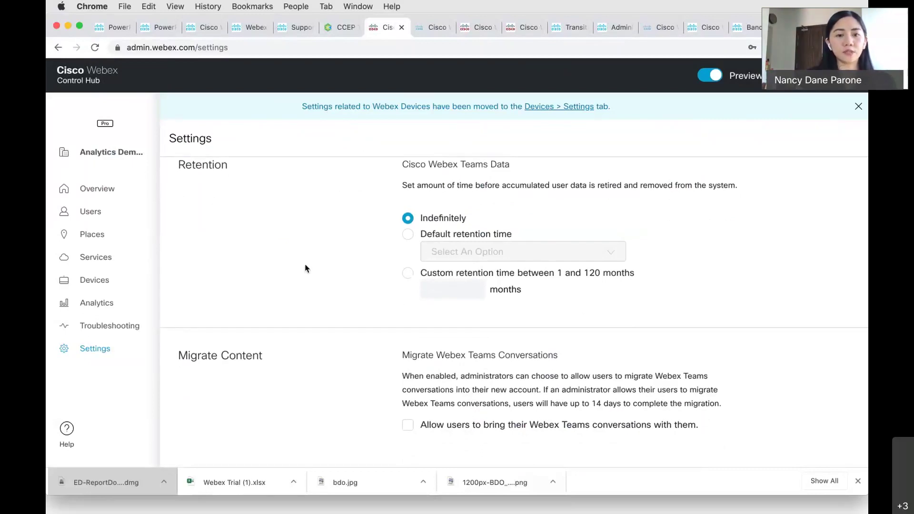
pyautogui.scroll(-15, 306, 268)
pyautogui.scroll(10, 306, 268)
pyautogui.scroll(15, 306, 268)
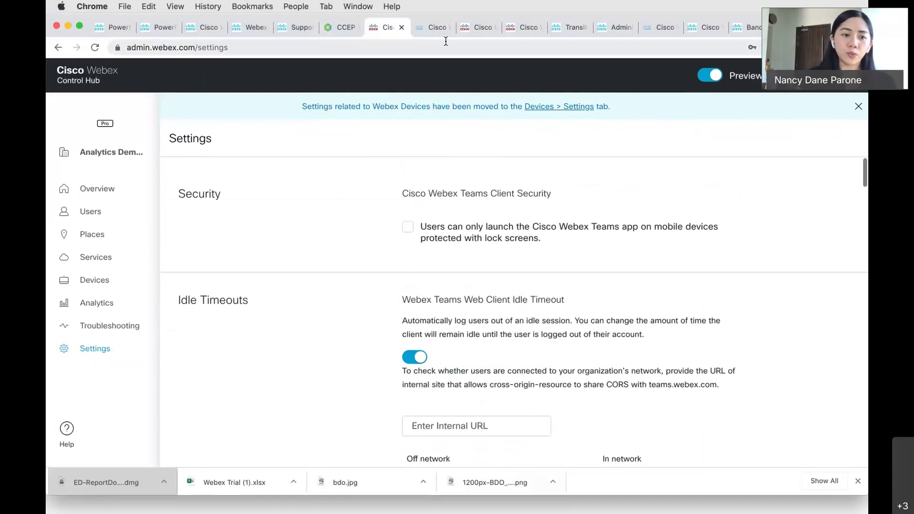
# View the organization's company information and return to the Overview dashboard.
pyautogui.click(111, 162)
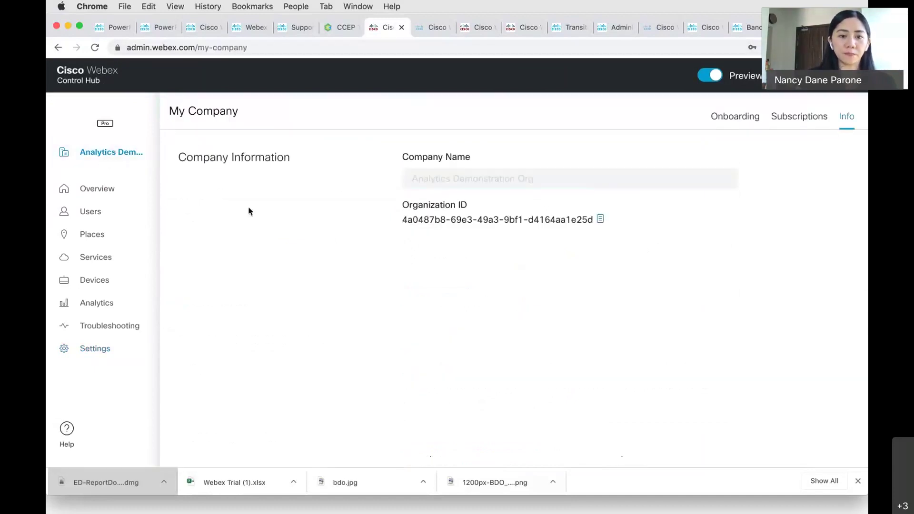
pyautogui.click(62, 190)
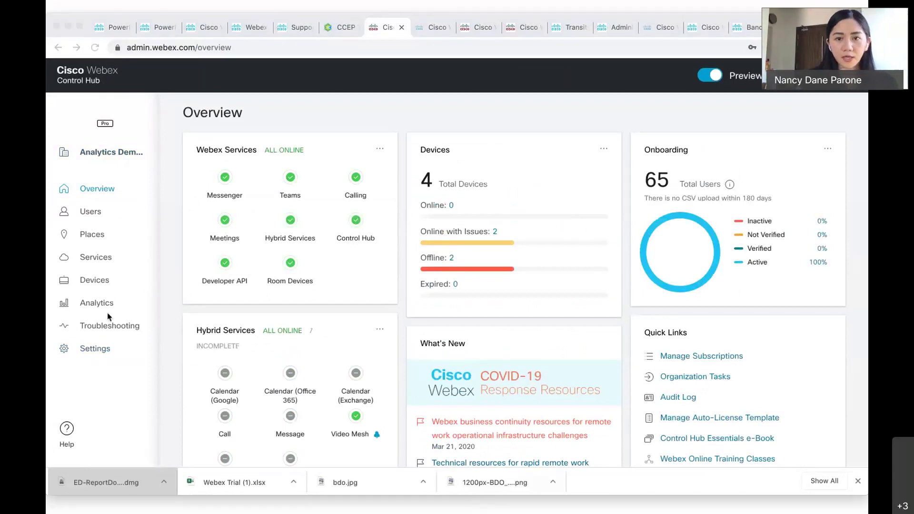
pyautogui.click(679, 193)
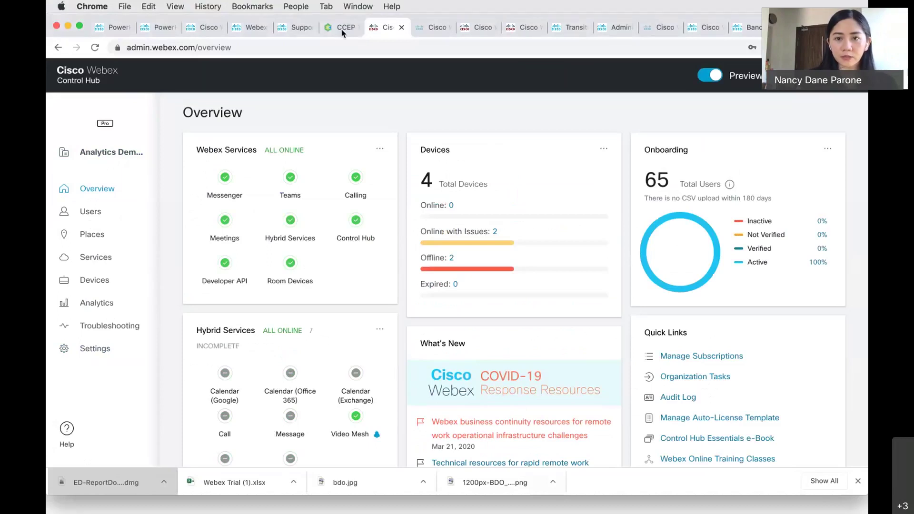
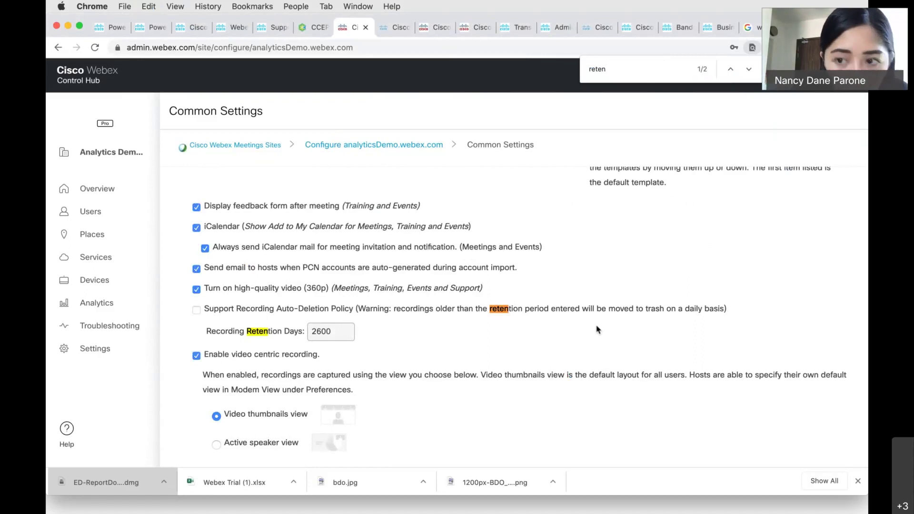
# Search the meeting site's Common Settings for "reten" to locate the recording retention options.
pyautogui.press('Escape')
pyautogui.scroll(10, 581, 275)
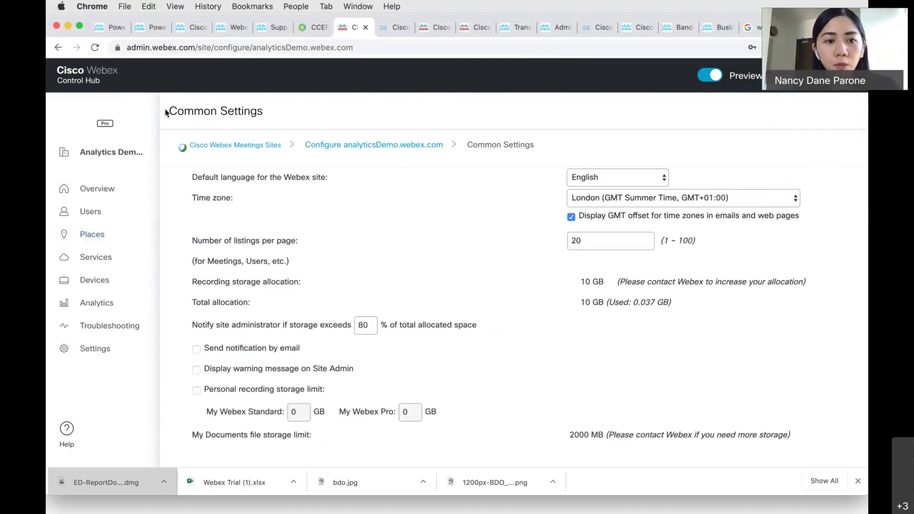
pyautogui.moveTo(257, 111); pyautogui.dragTo(265, 111)
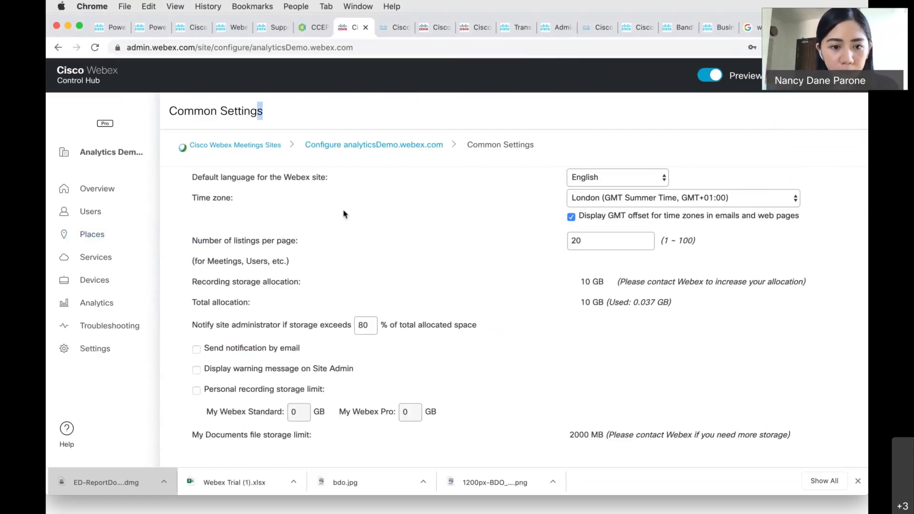
pyautogui.press('super+f')
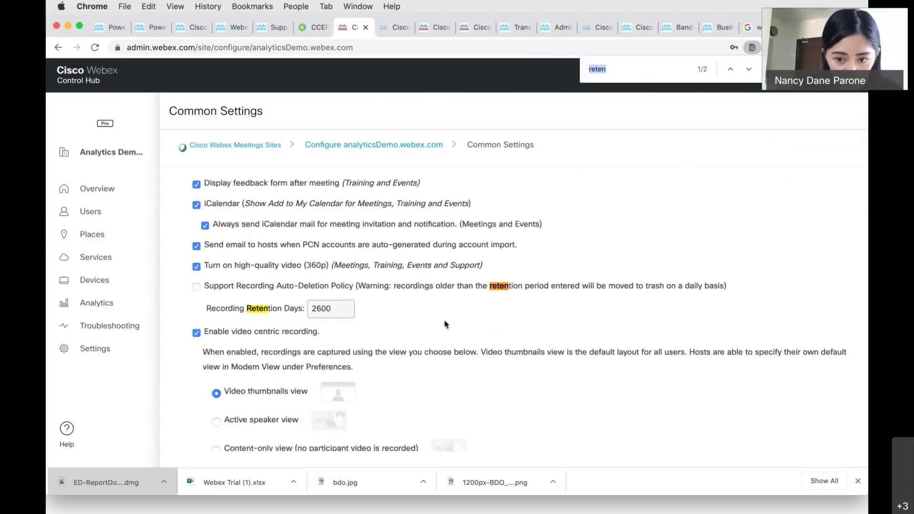
pyautogui.scroll(3, 446, 325)
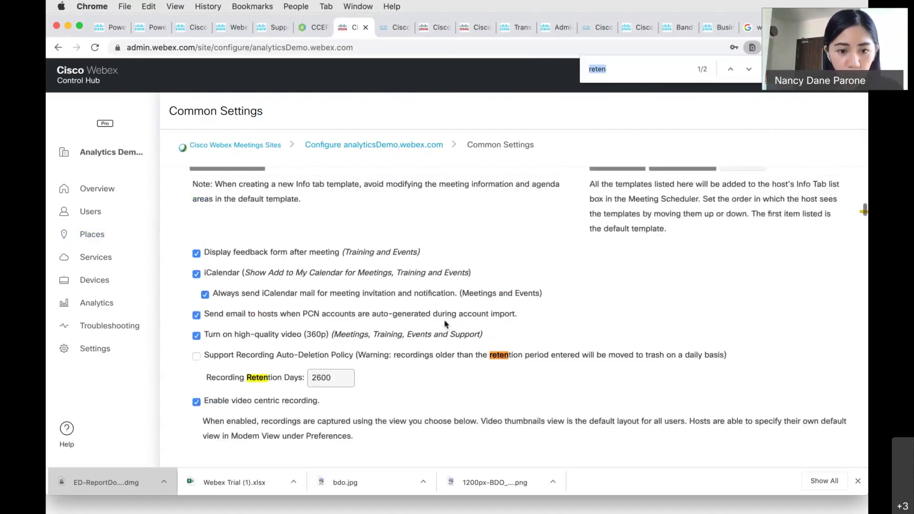
pyautogui.scroll(-2, 446, 325)
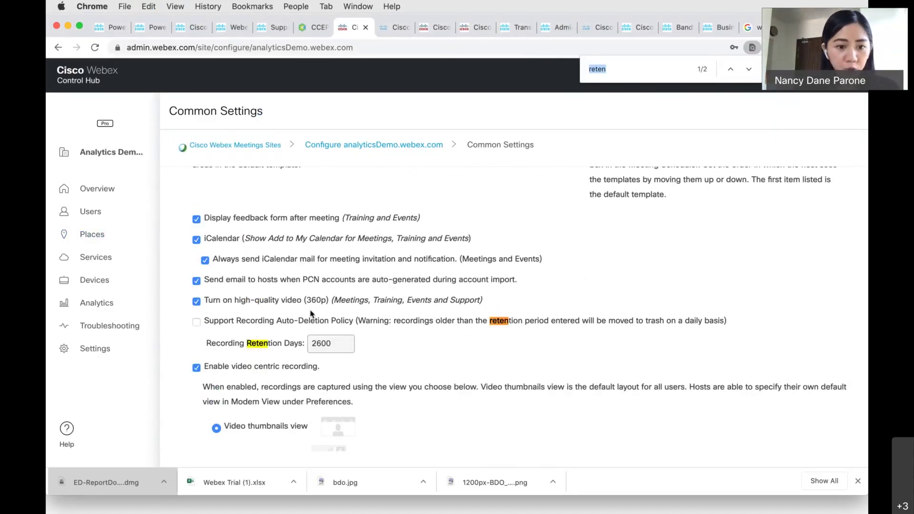
# Try enabling the Support Recording Auto-Deletion Policy to access Recording Retention Days, and switch the policy off again.
pyautogui.click(196, 322)
pyautogui.doubleClick(322, 343)
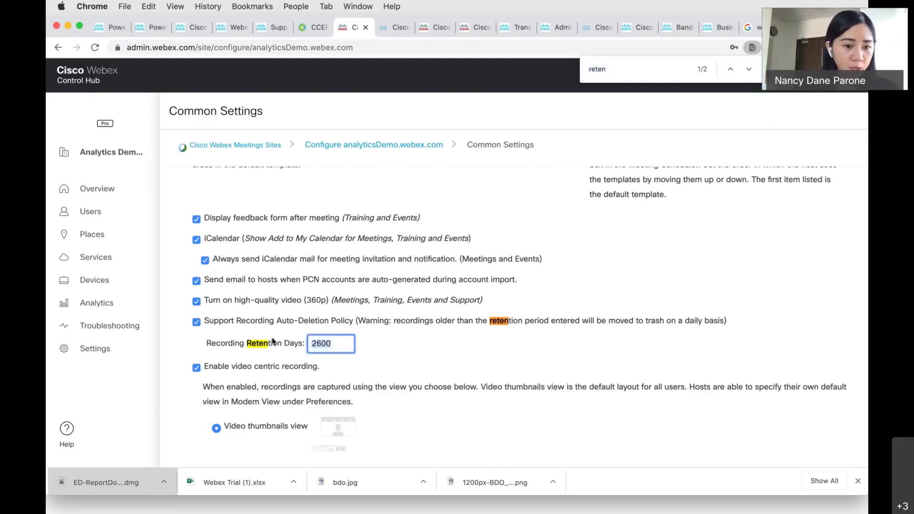
pyautogui.click(199, 323)
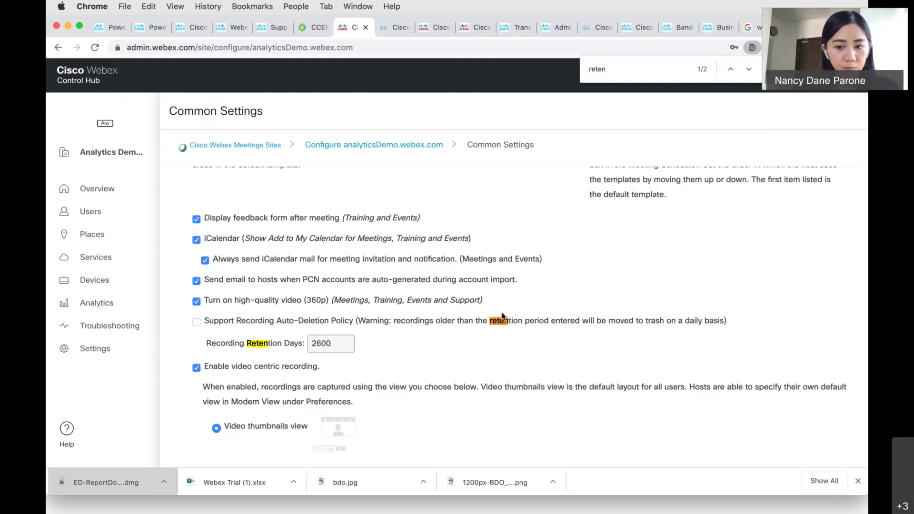
# Review the Site Options in Common Settings, including available languages, time zone, recording storage allocation and storage notifications.
pyautogui.scroll(-3, 498, 320)
pyautogui.scroll(-1, 498, 321)
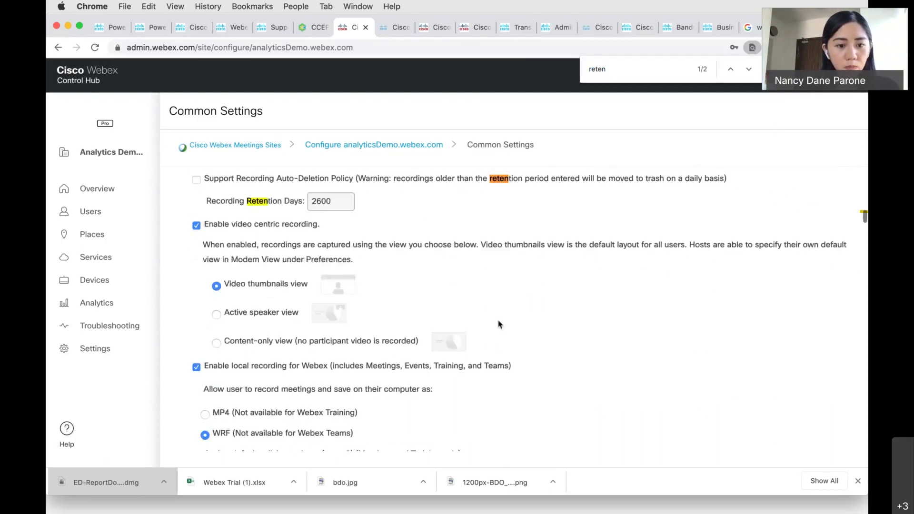
pyautogui.scroll(3, 498, 323)
pyautogui.scroll(-1, 498, 324)
pyautogui.scroll(10, 499, 324)
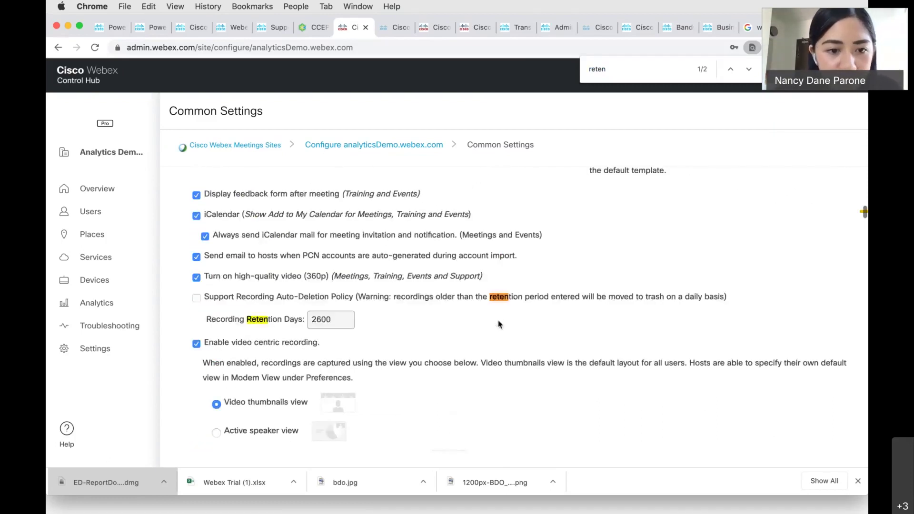
pyautogui.scroll(10, 499, 324)
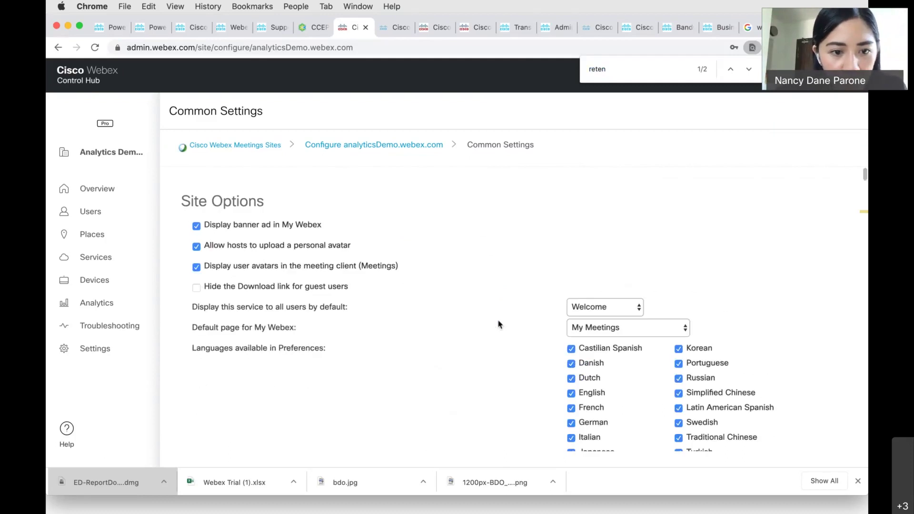
pyautogui.scroll(-5, 354, 347)
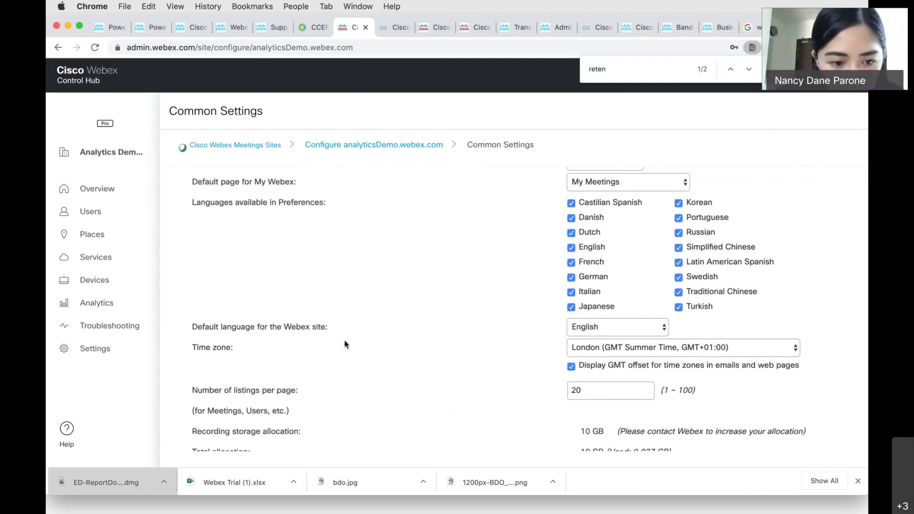
pyautogui.scroll(-3, 346, 343)
pyautogui.scroll(-3, 356, 300)
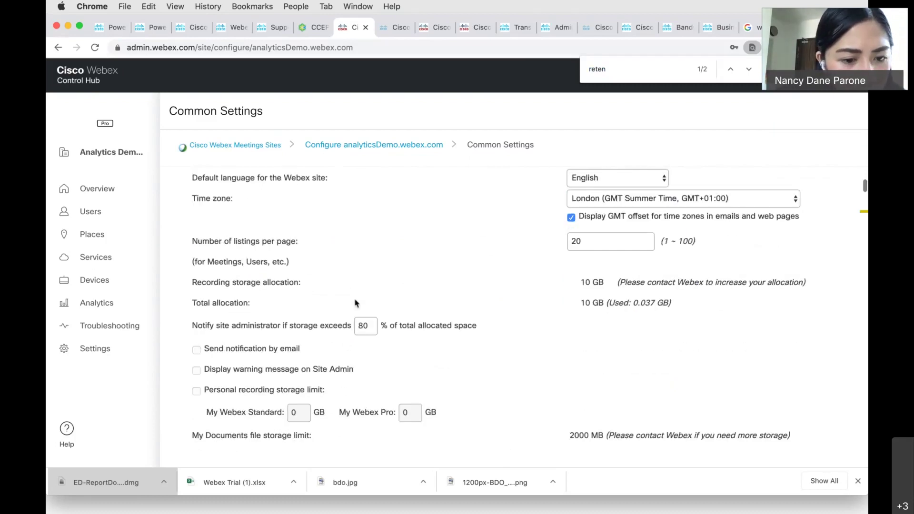
pyautogui.scroll(-1, 355, 300)
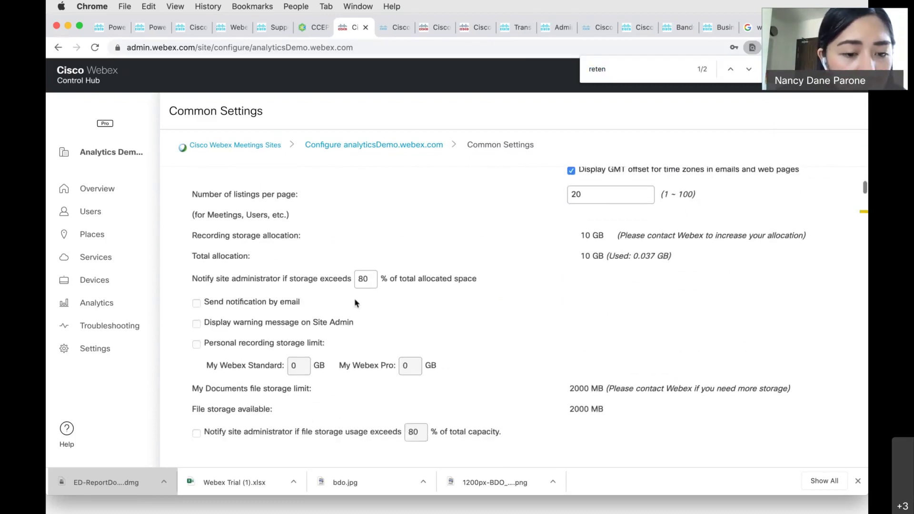
pyautogui.scroll(-8, 301, 353)
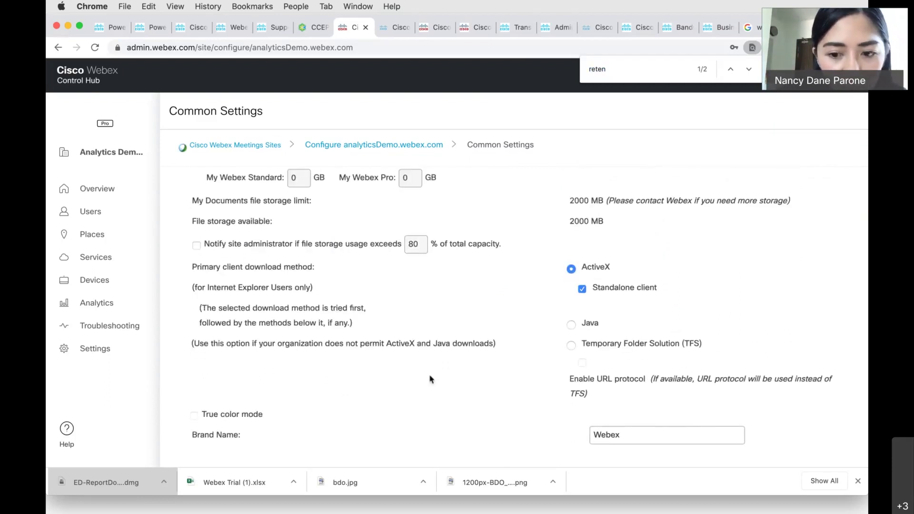
# Examine the video centric recording layouts: video thumbnails, active speaker and content-only view.
pyautogui.scroll(-16, 431, 380)
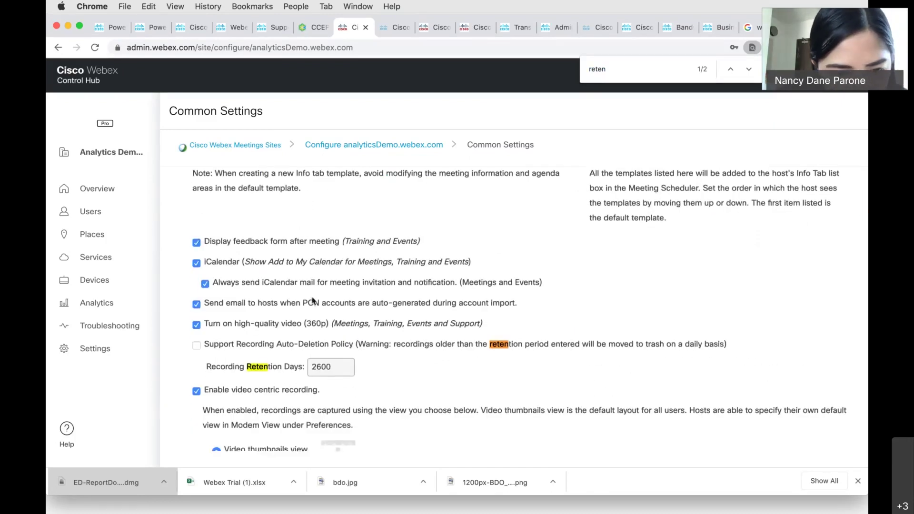
pyautogui.scroll(-4, 327, 408)
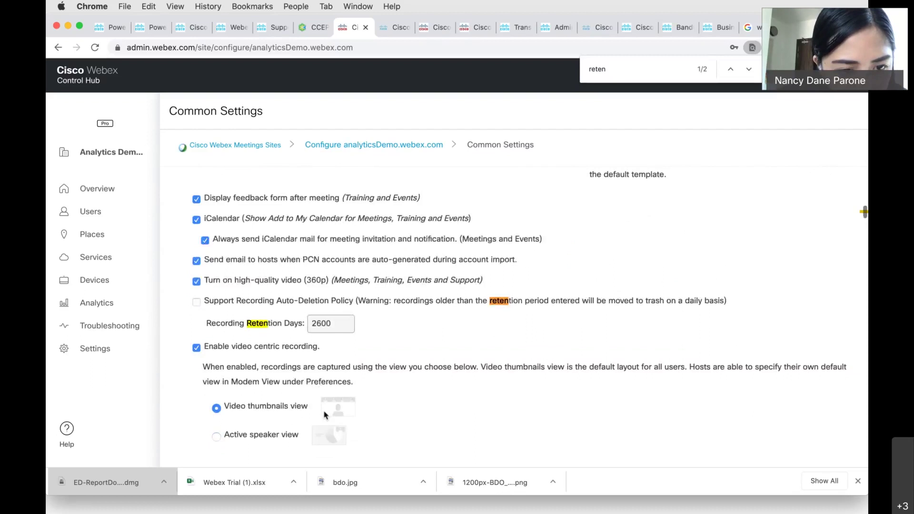
pyautogui.scroll(-1, 325, 414)
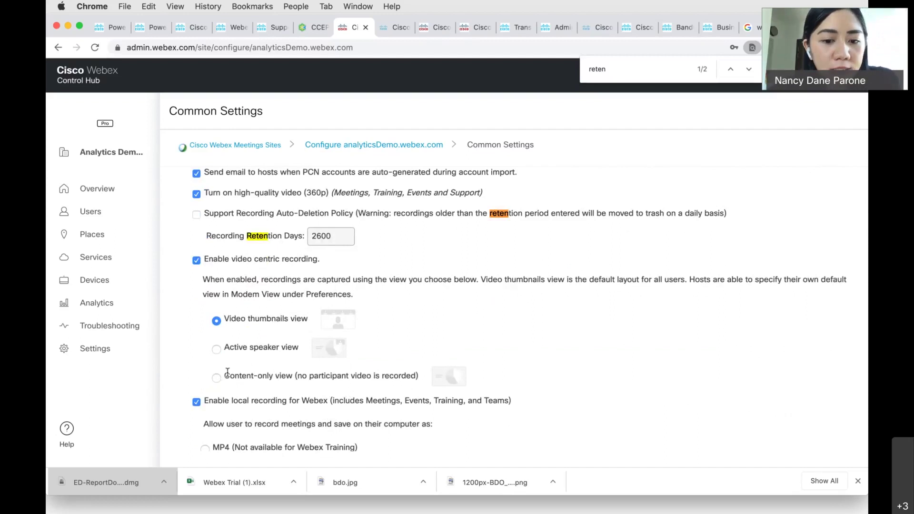
pyautogui.moveTo(239, 376); pyautogui.dragTo(411, 376)
pyautogui.moveTo(308, 318); pyautogui.dragTo(231, 318)
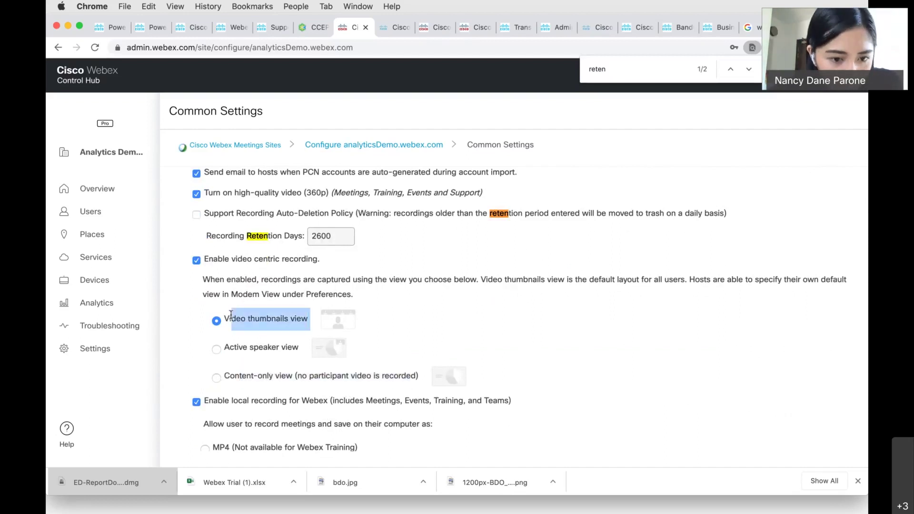
# Review the local recording formats MP4 and WRF and the default call-in number settings.
pyautogui.scroll(-5, 315, 319)
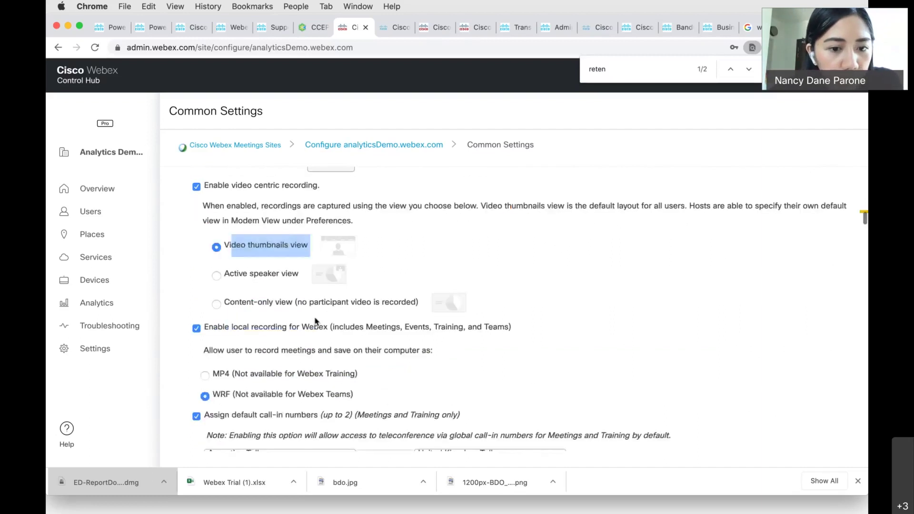
pyautogui.scroll(-2, 315, 318)
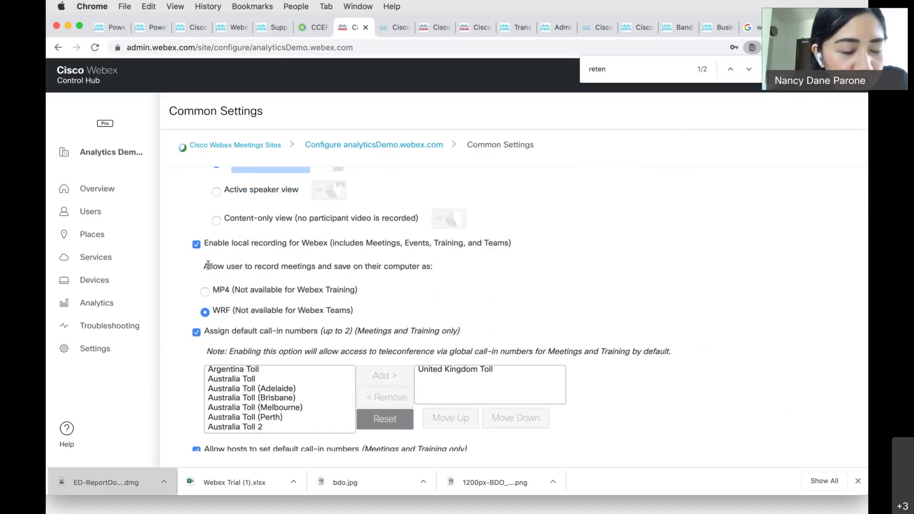
pyautogui.click(406, 276)
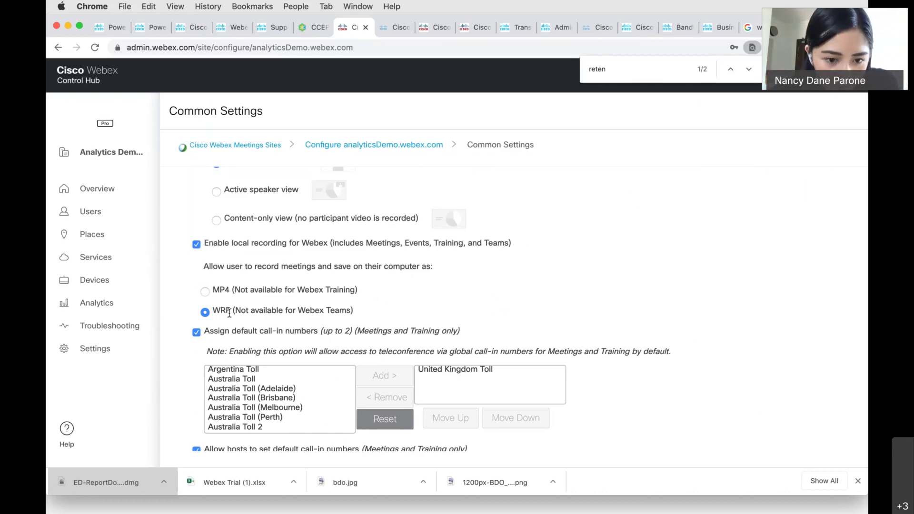
pyautogui.scroll(-5, 282, 327)
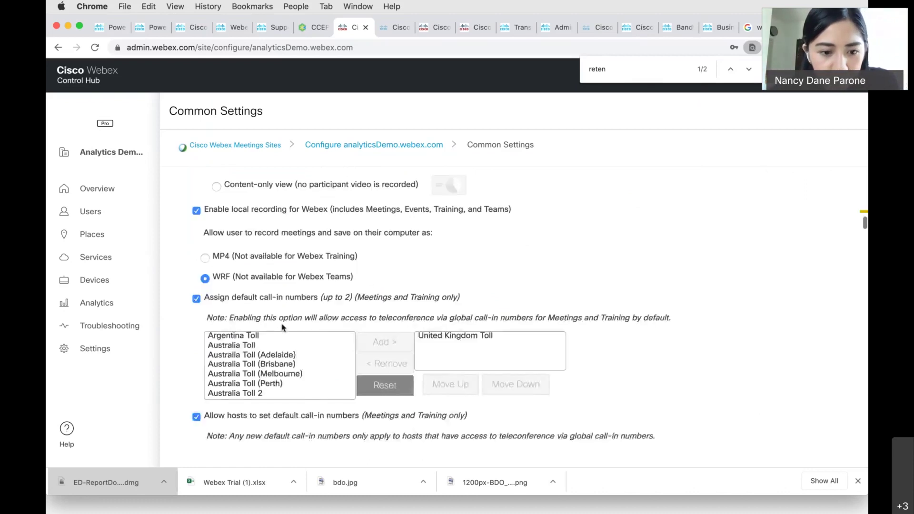
# Select Australia Toll in the available default call-in numbers and jump to the entries starting with P.
pyautogui.scroll(-3, 282, 327)
pyautogui.scroll(-1, 334, 305)
pyautogui.click(266, 285)
pyautogui.scroll(3, 267, 288)
pyautogui.scroll(3, 264, 288)
pyautogui.click(256, 283)
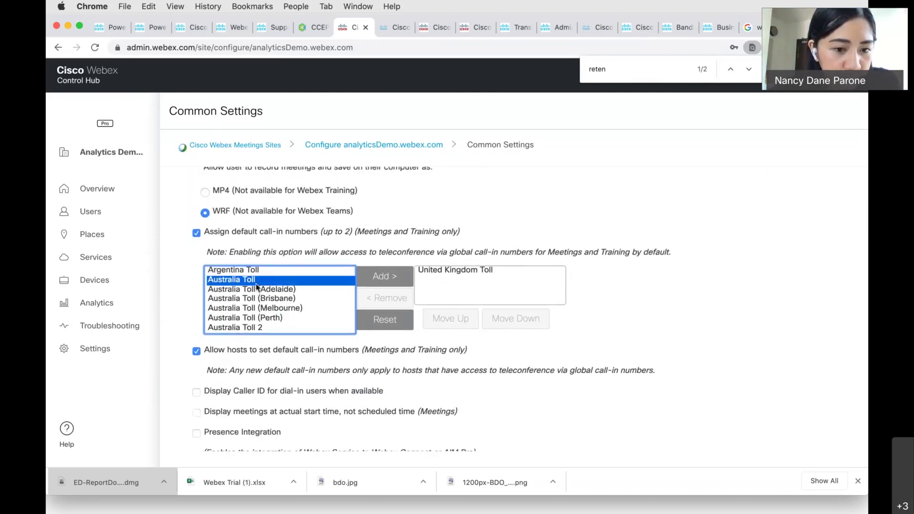
pyautogui.scroll(-6, 260, 295)
pyautogui.click(262, 311)
pyautogui.press('p')
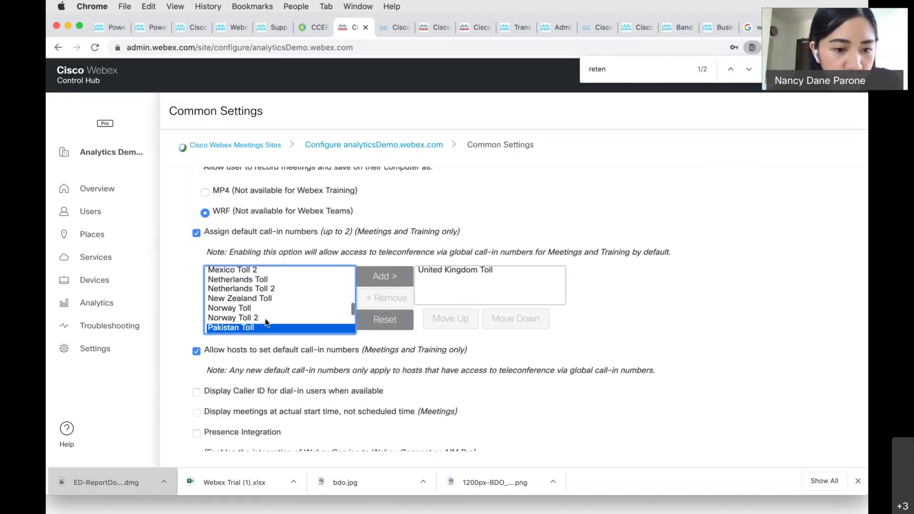
# Look through the available call-in numbers around Pakistan Toll and highlight Netherlands Toll.
pyautogui.scroll(-3, 266, 322)
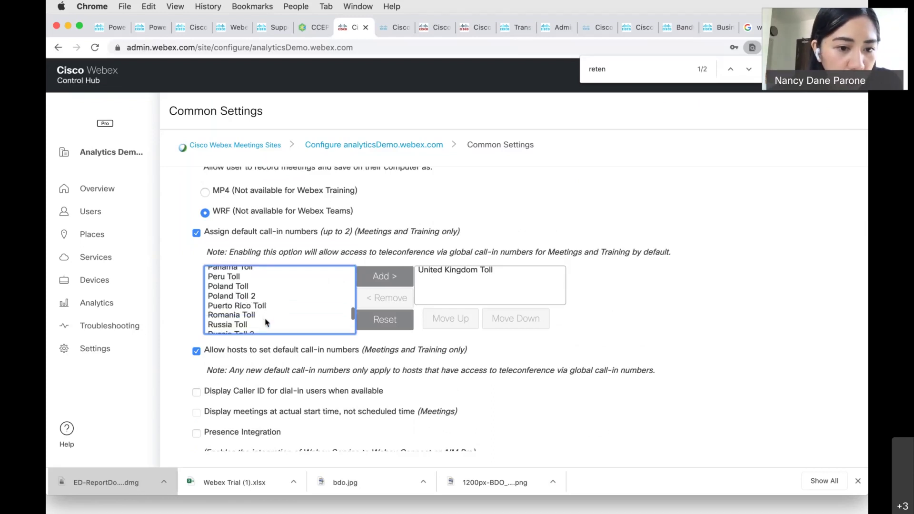
pyautogui.scroll(2, 266, 323)
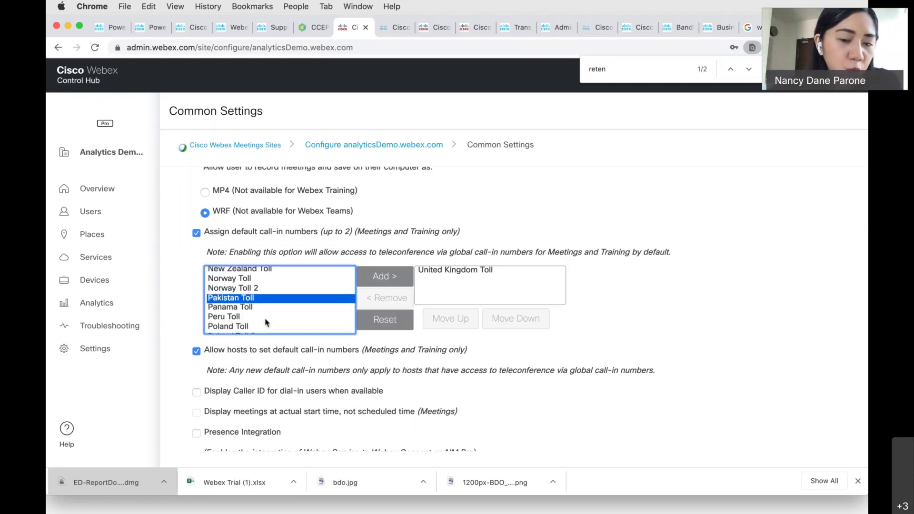
pyautogui.scroll(6, 243, 281)
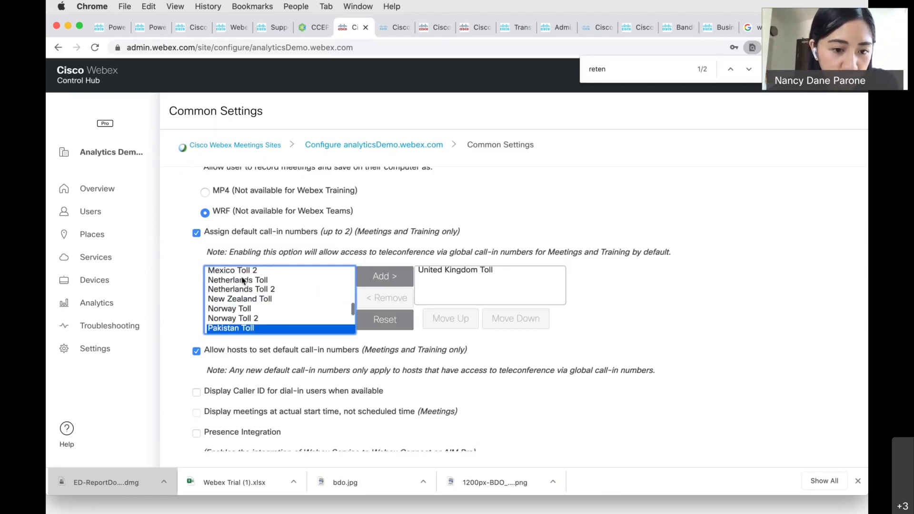
pyautogui.scroll(-4, 242, 281)
pyautogui.click(242, 291)
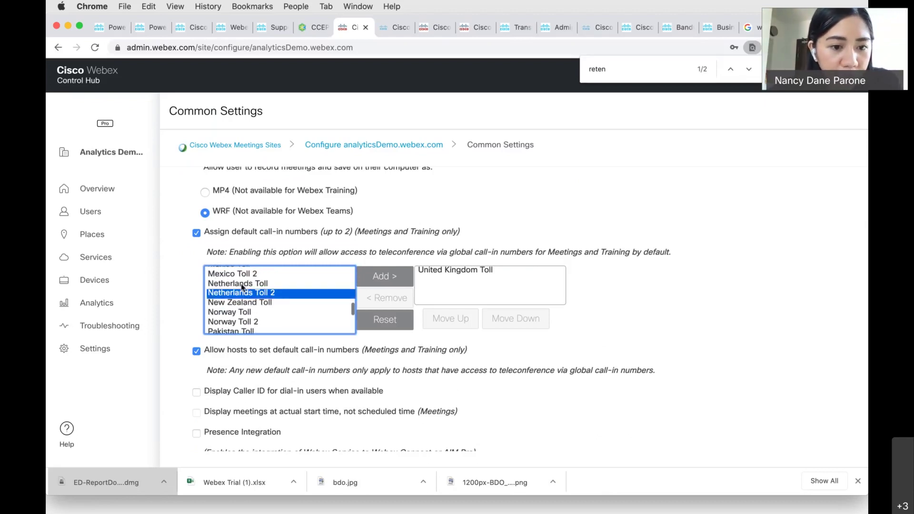
pyautogui.click(242, 283)
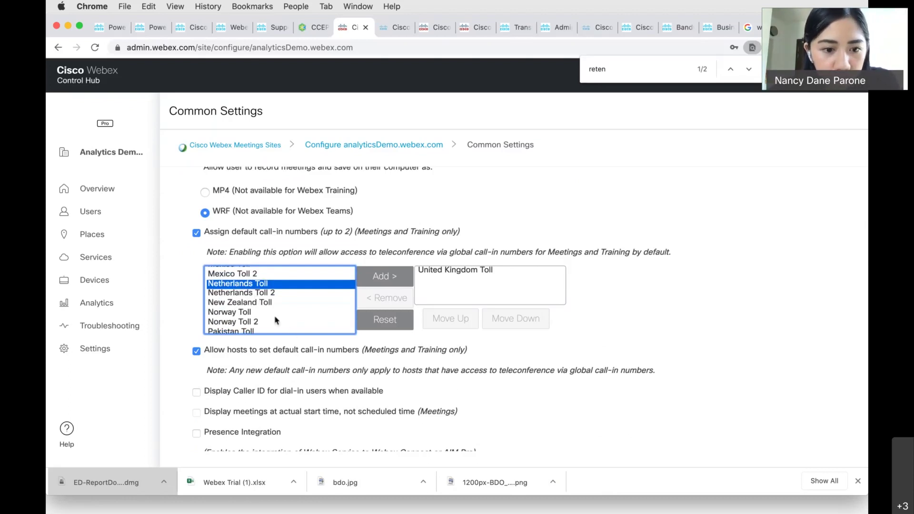
# Review the internal call-back, external content sharing integration and Personal Room settings in Common Settings.
pyautogui.scroll(-3, 378, 384)
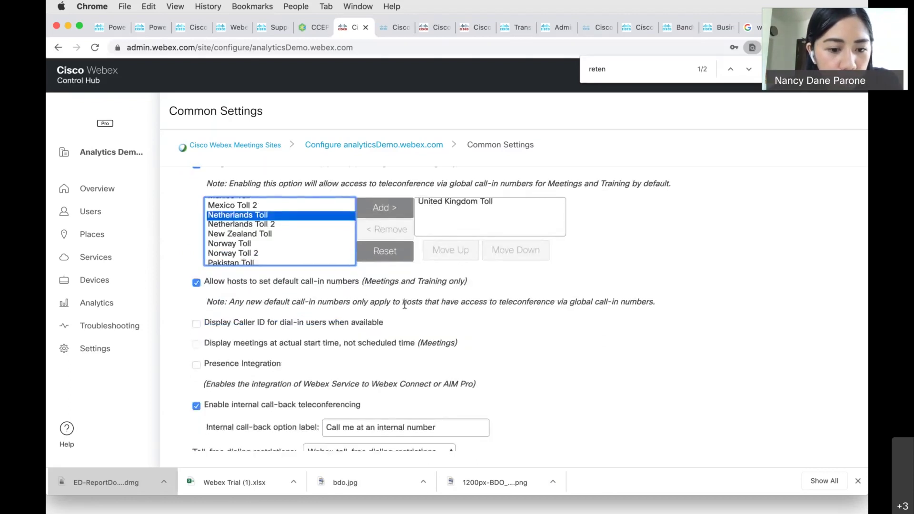
pyautogui.scroll(-10, 553, 377)
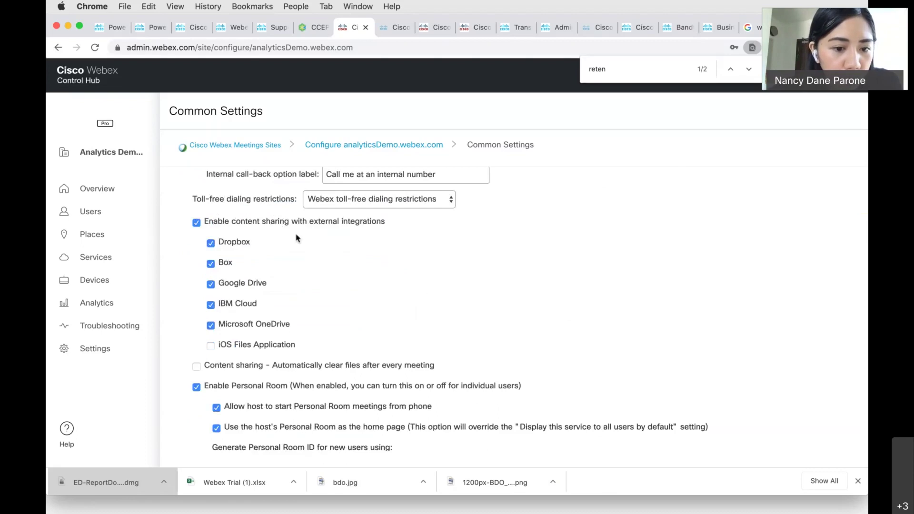
pyautogui.scroll(-3, 306, 347)
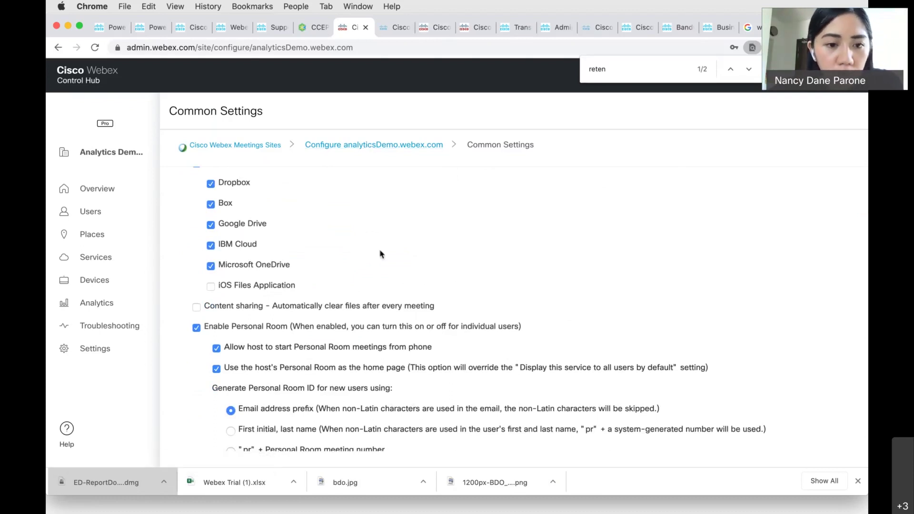
pyautogui.scroll(-5, 381, 253)
# Search the page for "strea" and examine the Live Streaming Providers options, including other streaming services such as YouTube, Periscope and Workplace.
pyautogui.press('super+f')
pyautogui.write('strea')
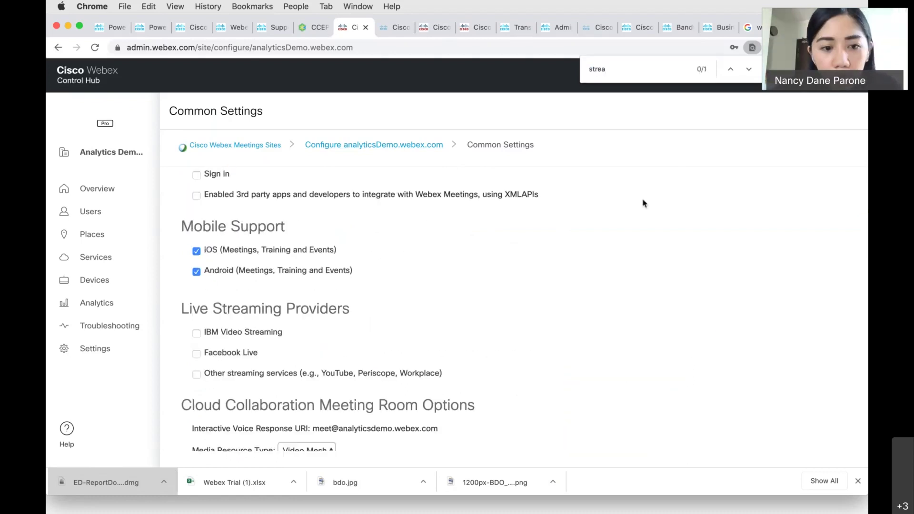
pyautogui.scroll(-2, 863, 298)
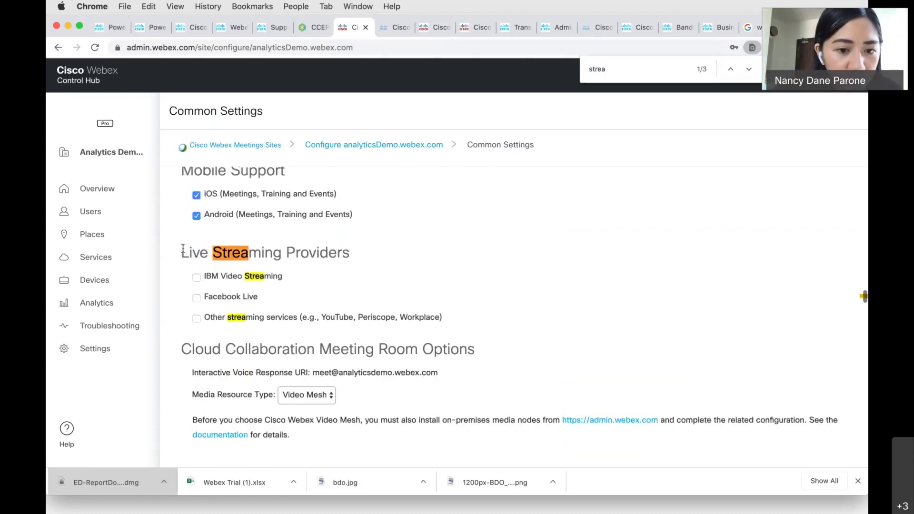
pyautogui.tripleClick(439, 252)
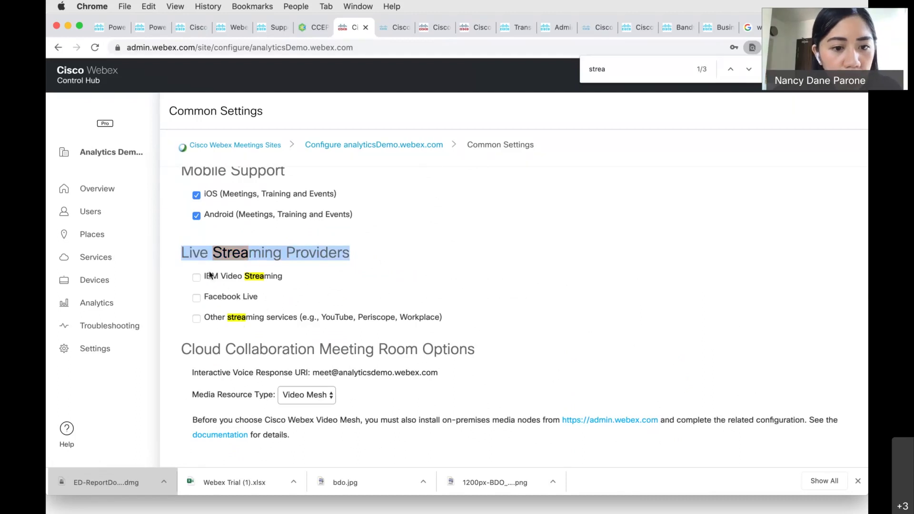
pyautogui.click(399, 327)
pyautogui.moveTo(473, 327); pyautogui.dragTo(187, 318)
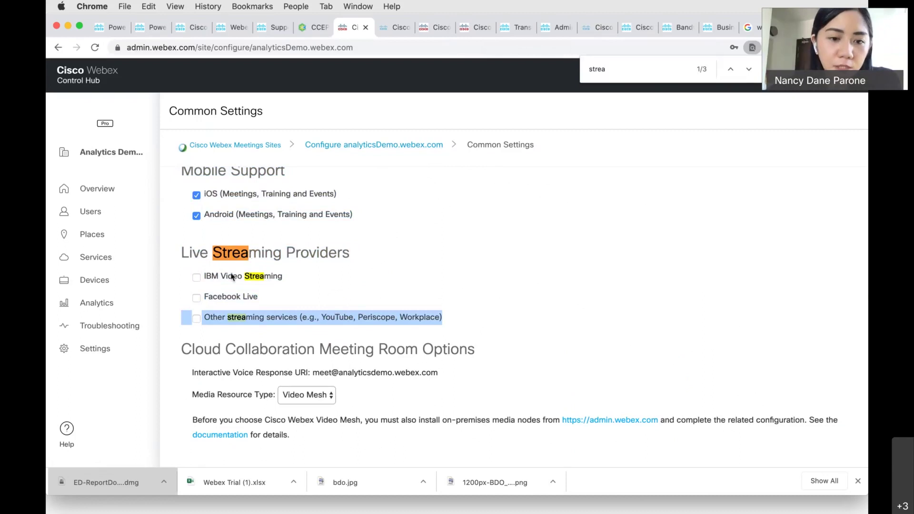
pyautogui.moveTo(188, 253); pyautogui.dragTo(370, 251)
pyautogui.click(370, 251)
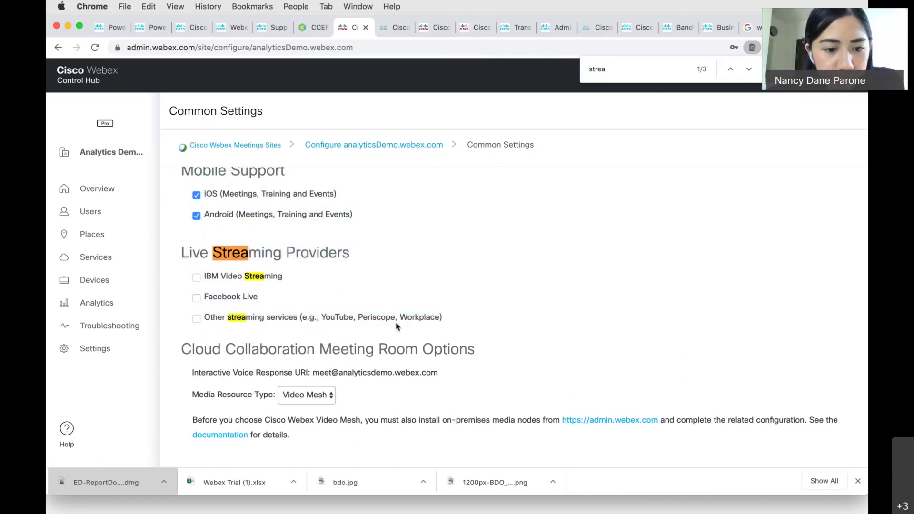
# Review the Recording Privacy and Password Requirements, including viewing restrictions, download prevention and recording password enforcement.
pyautogui.scroll(-8, 398, 319)
pyautogui.scroll(-10, 398, 313)
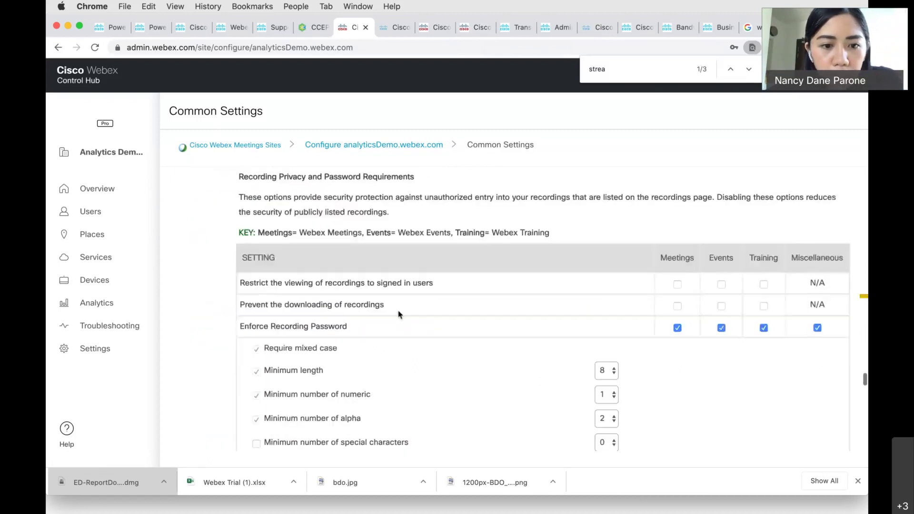
pyautogui.scroll(5, 399, 315)
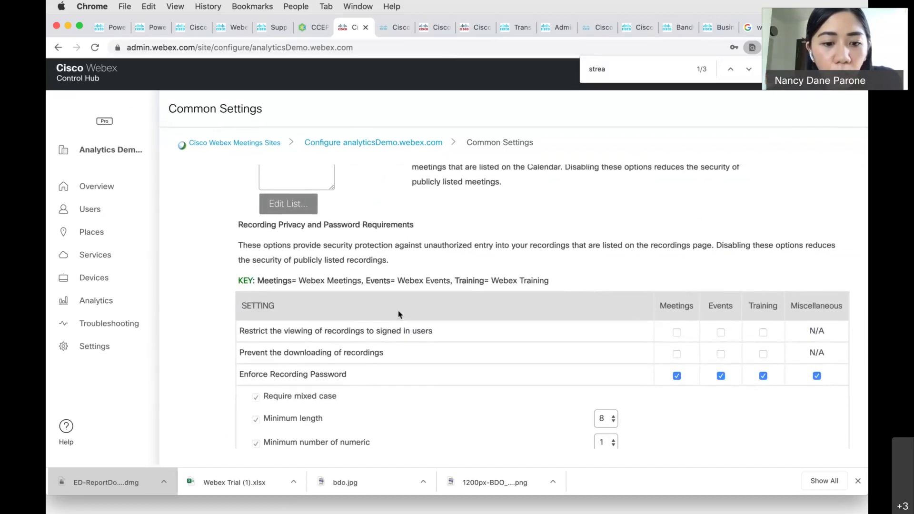
pyautogui.scroll(-1, 413, 332)
pyautogui.scroll(-1, 412, 332)
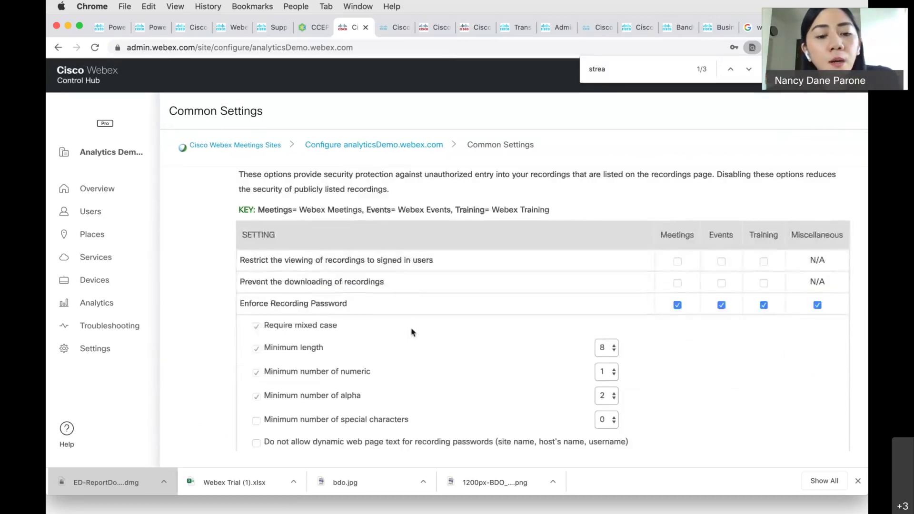
pyautogui.scroll(-2, 421, 378)
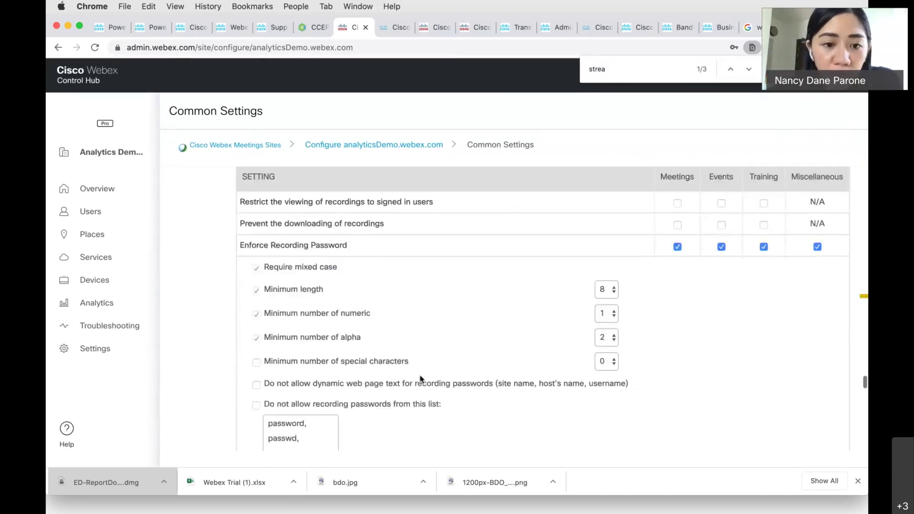
pyautogui.scroll(-1, 386, 377)
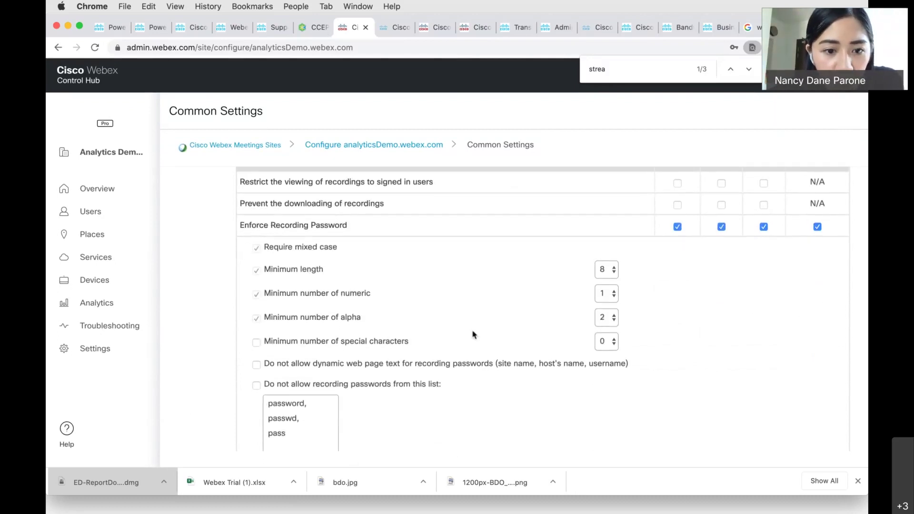
# Check the selectable values for the recording password's minimum length, numeric, alpha and special character counts without changing them.
pyautogui.click(607, 276)
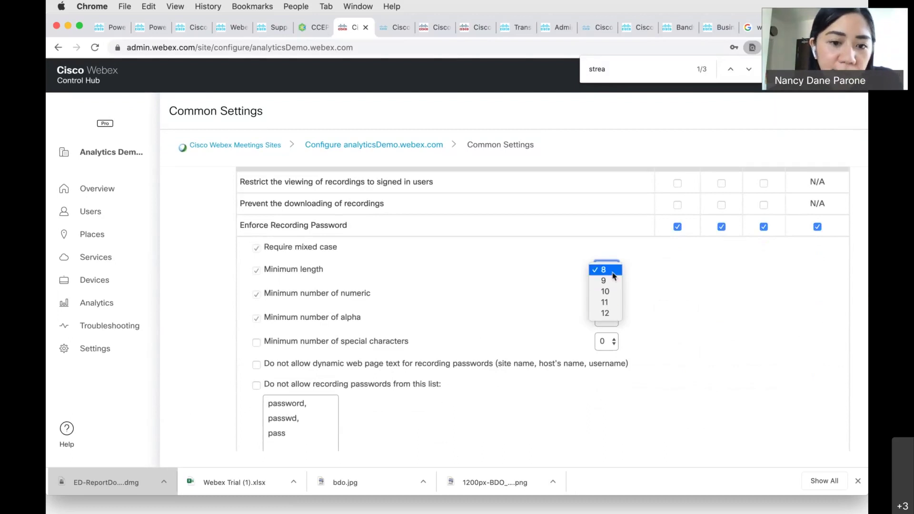
pyautogui.click(677, 333)
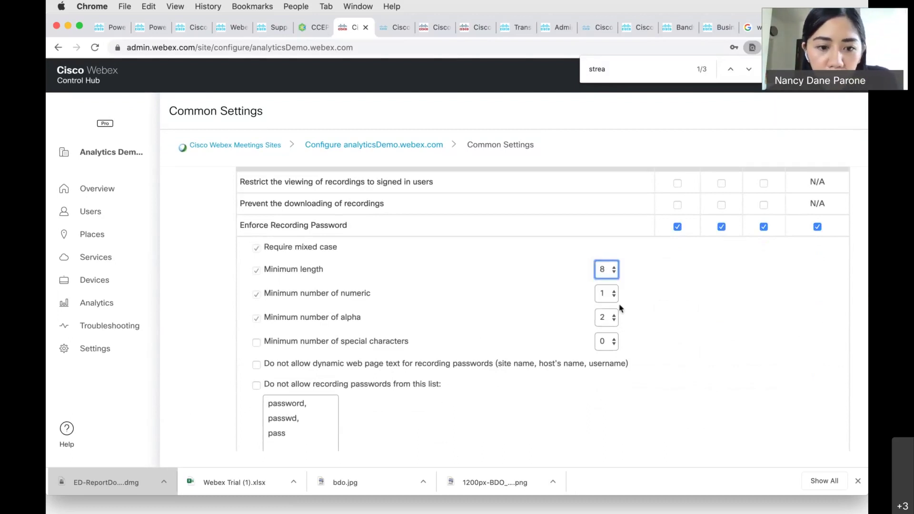
pyautogui.click(606, 296)
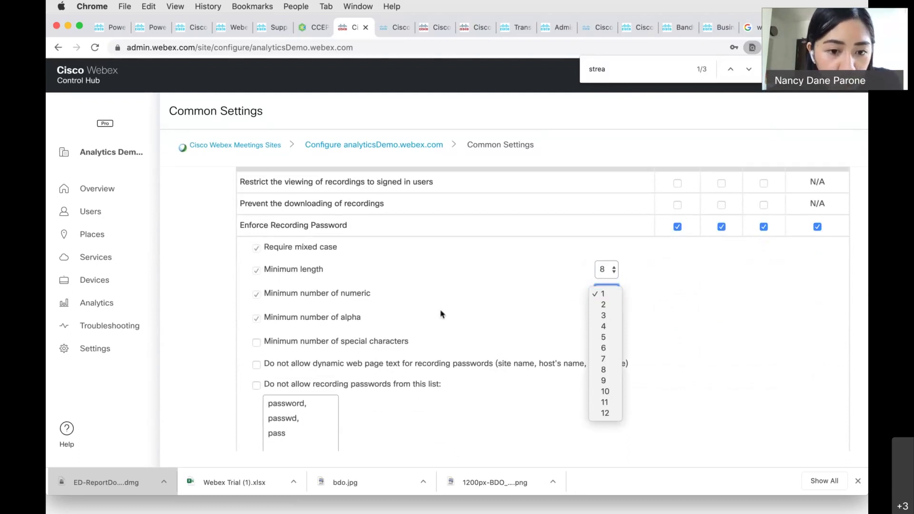
pyautogui.click(238, 328)
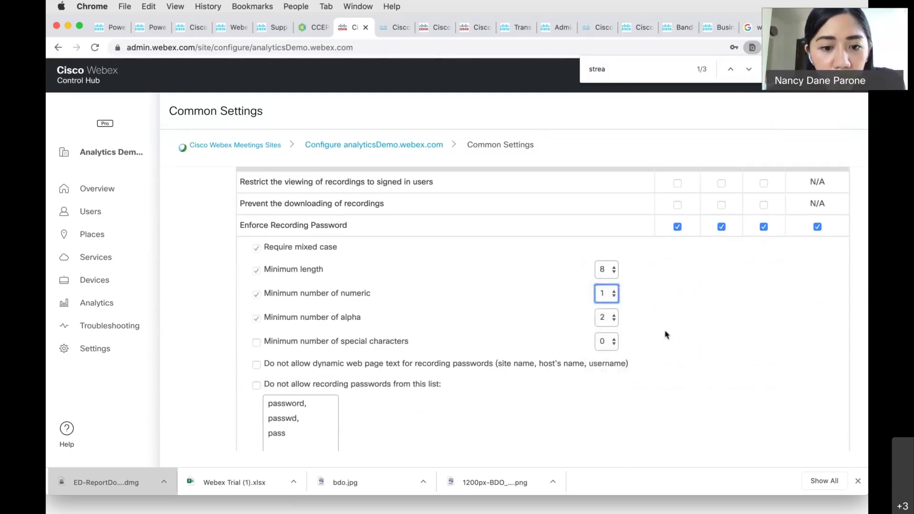
pyautogui.click(604, 319)
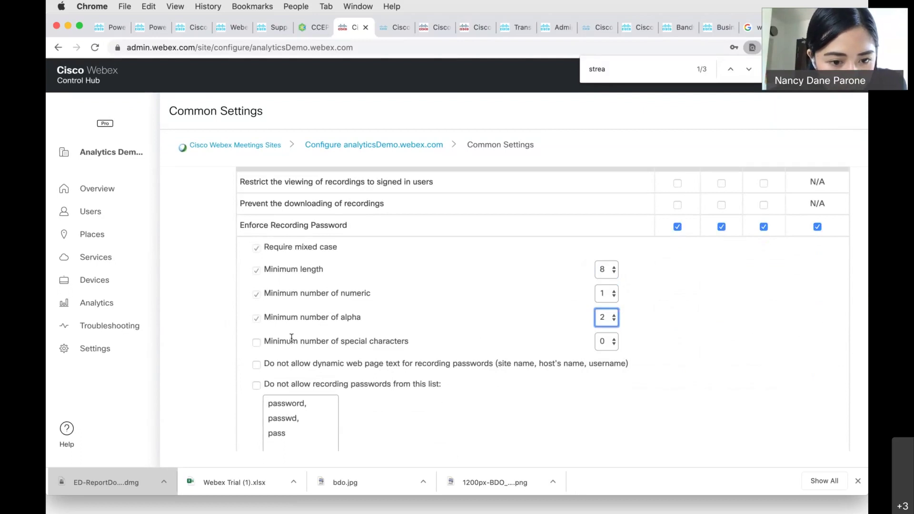
pyautogui.click(607, 343)
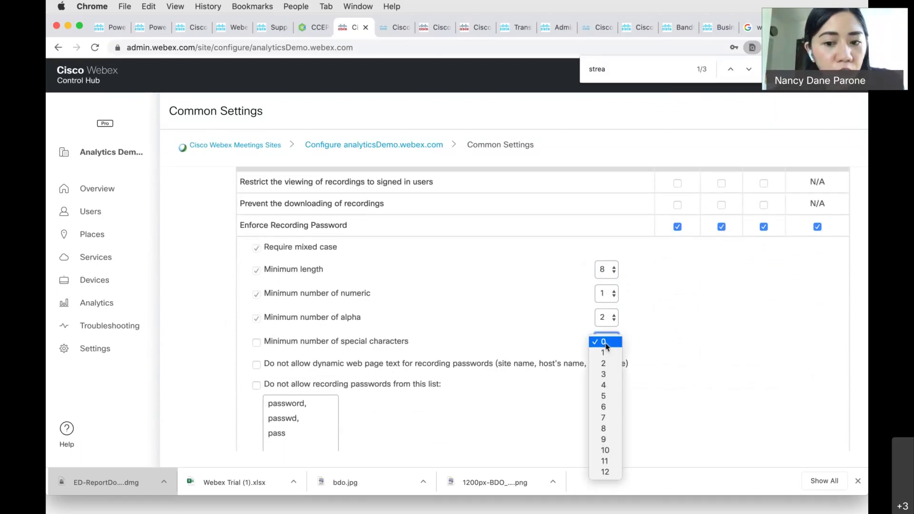
pyautogui.click(740, 407)
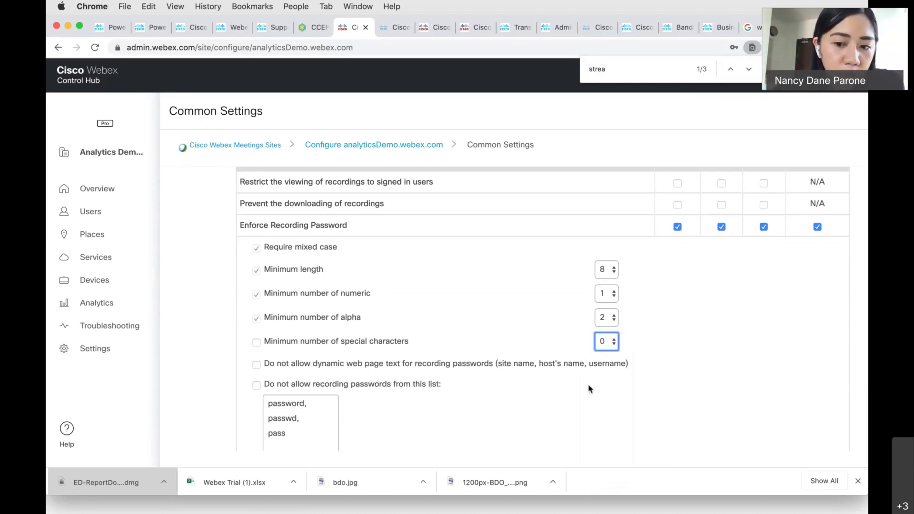
# Review the list of disallowed recording passwords and the Other options covering teleconference information, automatic meeting end and login requirements.
pyautogui.scroll(-1, 711, 323)
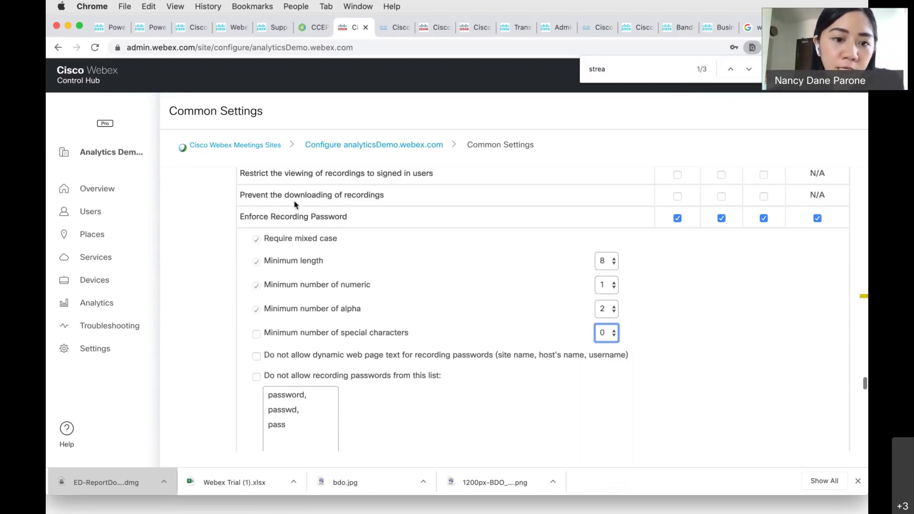
pyautogui.scroll(-3, 324, 263)
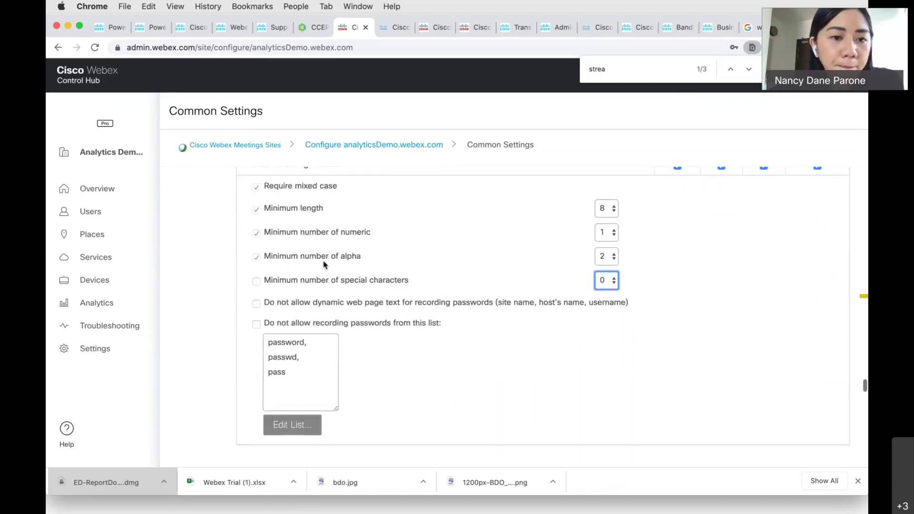
pyautogui.moveTo(265, 107); pyautogui.dragTo(233, 255)
pyautogui.scroll(-6, 233, 254)
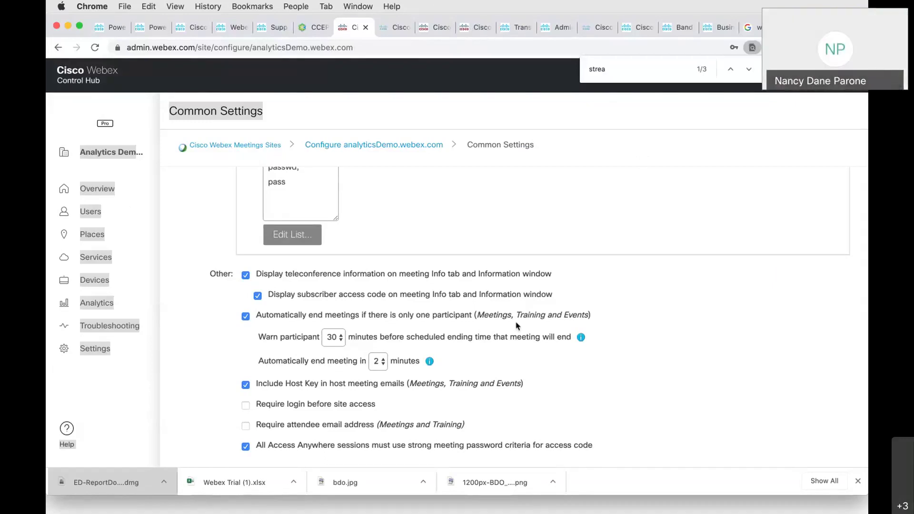
# Open the first listed user's details and review their services, roles and security, devices and calling behavior settings.
pyautogui.click(90, 212)
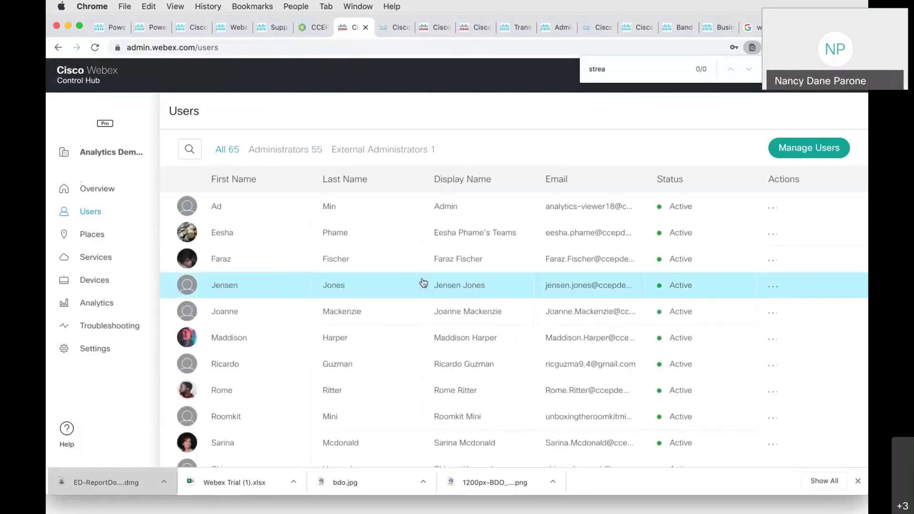
pyautogui.click(798, 203)
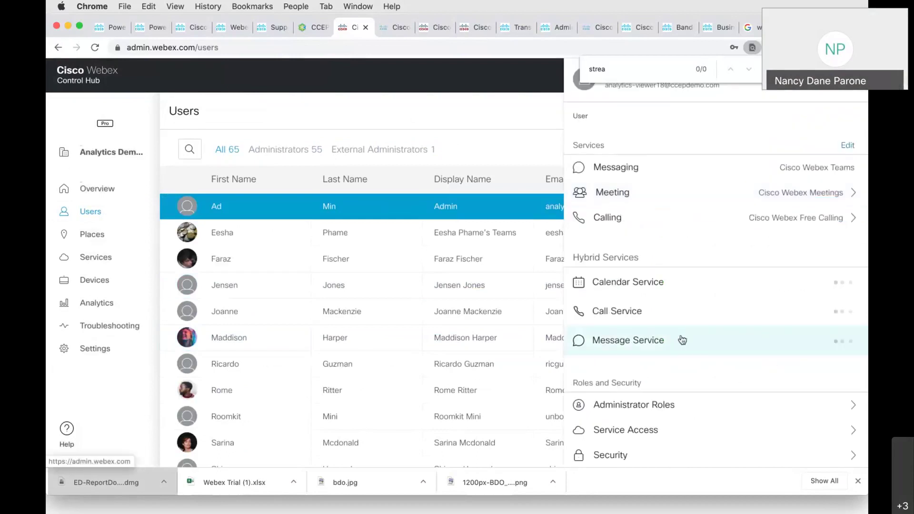
pyautogui.scroll(-6, 649, 408)
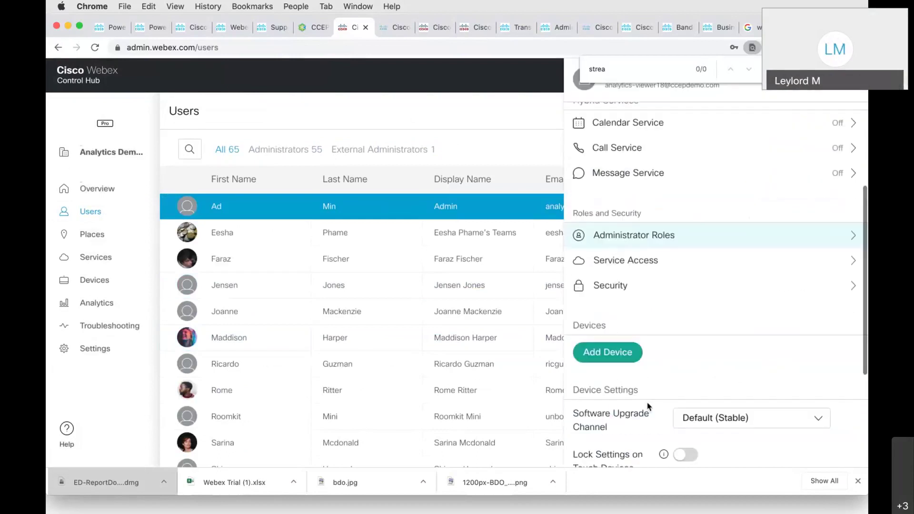
pyautogui.scroll(-2, 667, 419)
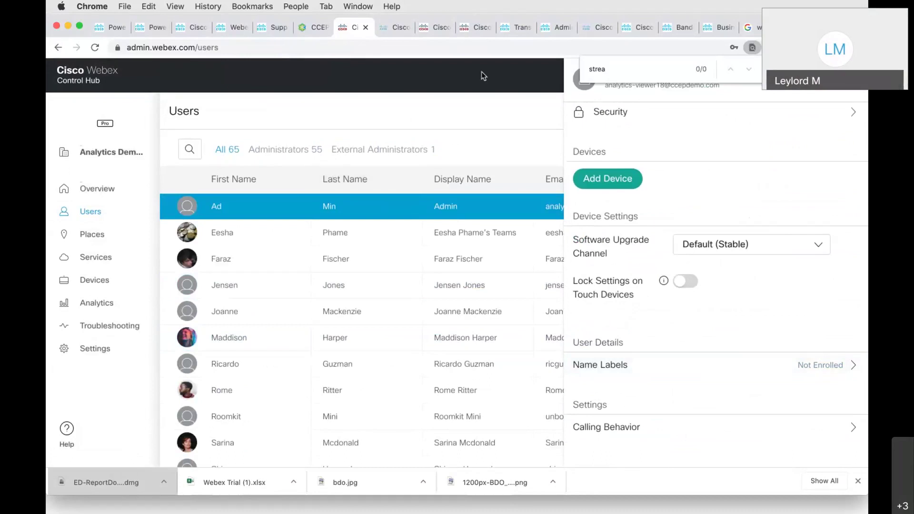
# Switch to the Cisco Webex Security and Privacy PDF and skim both pages, from the security principles to the summary.
pyautogui.click(199, 30)
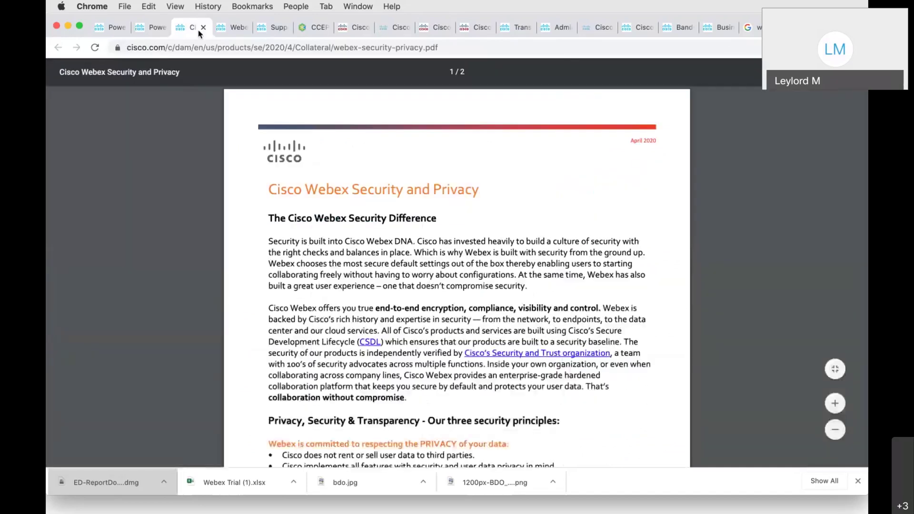
pyautogui.hotkey('ctrl', 'Tab')
pyautogui.click(188, 31)
pyautogui.scroll(-5, 435, 308)
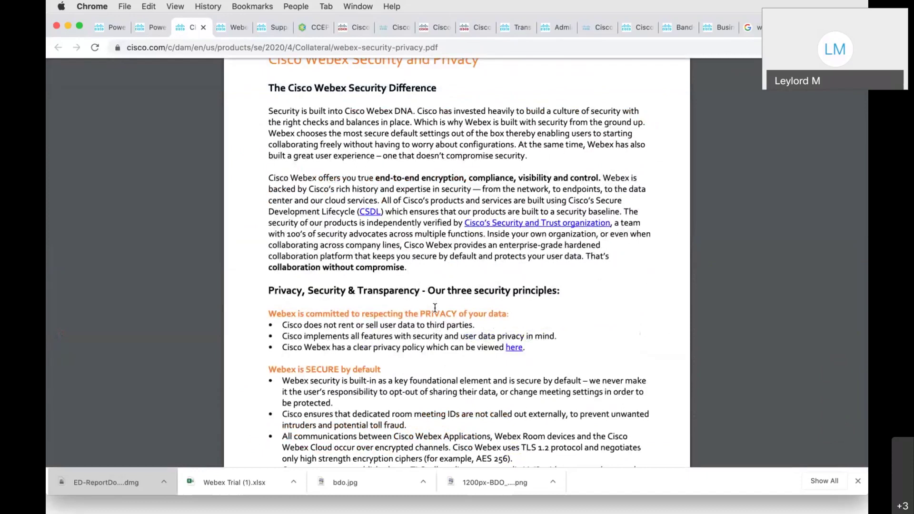
pyautogui.scroll(-3, 502, 425)
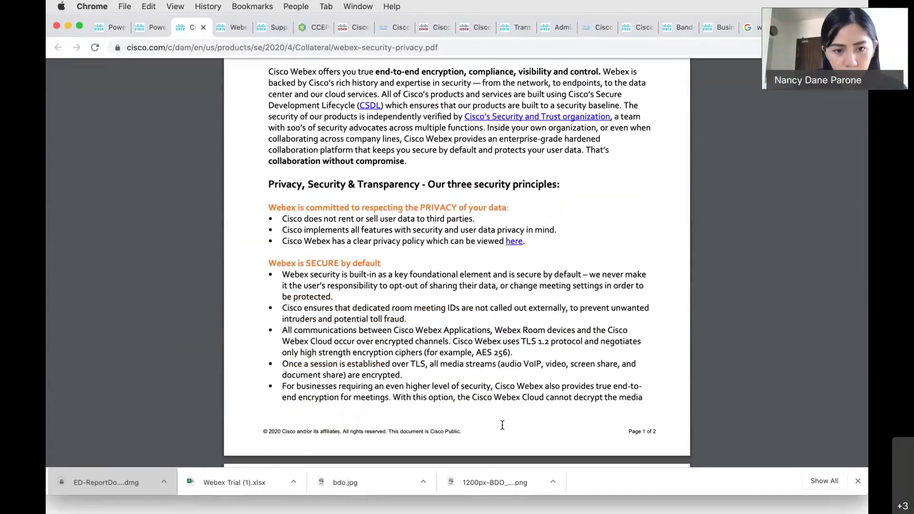
pyautogui.scroll(-4, 502, 425)
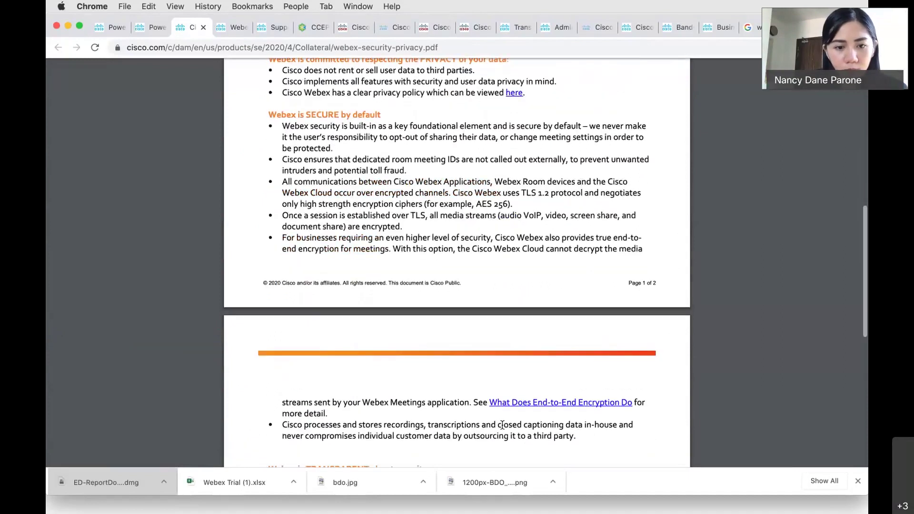
pyautogui.scroll(-6, 503, 424)
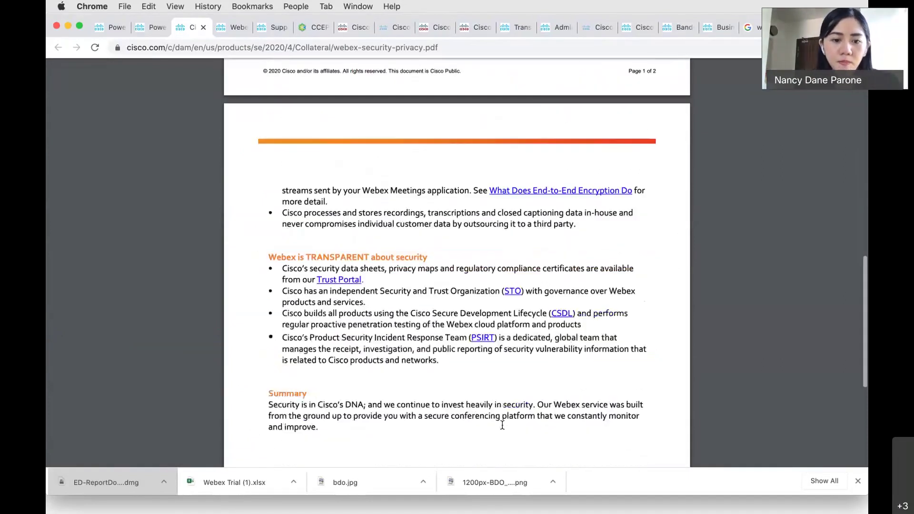
pyautogui.scroll(10, 502, 424)
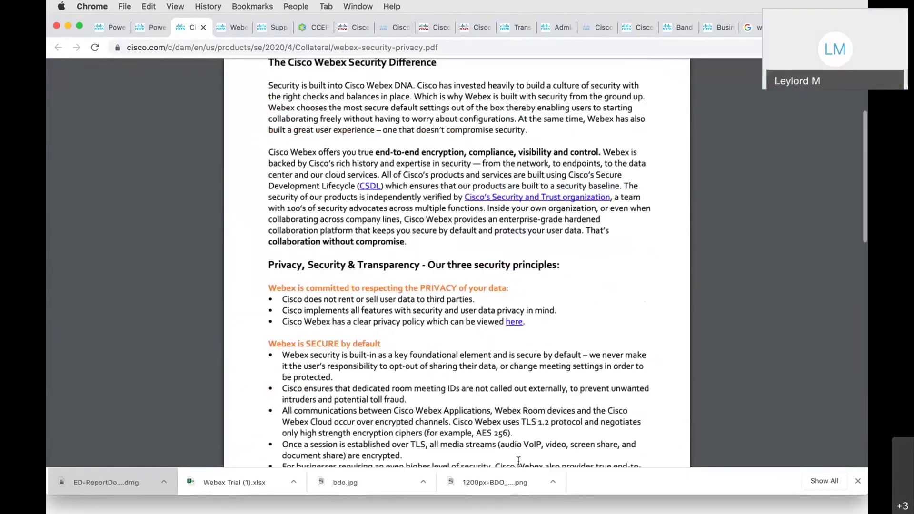
# Select the PDF's web address, then return to the start of the document and highlight its title, Cisco Webex Security and Privacy.
pyautogui.click(482, 46)
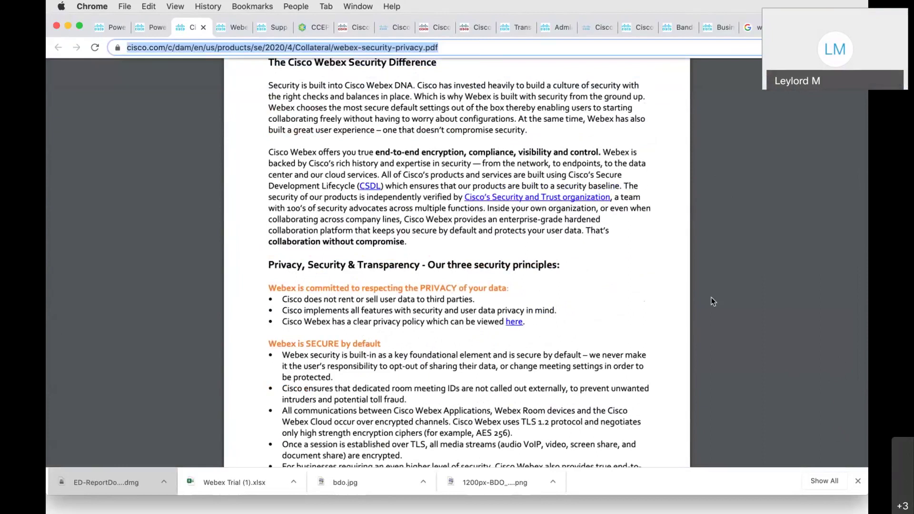
pyautogui.scroll(3, 713, 302)
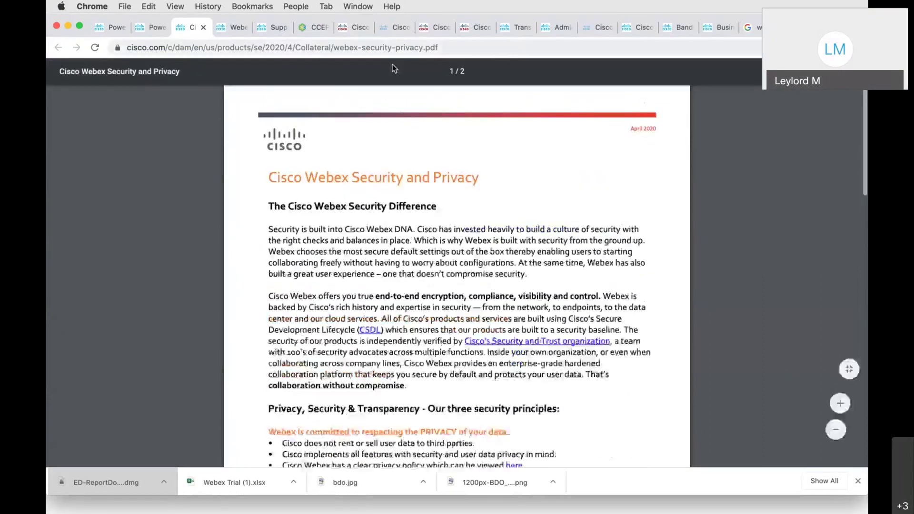
pyautogui.moveTo(267, 177); pyautogui.dragTo(481, 177)
pyautogui.click(481, 177)
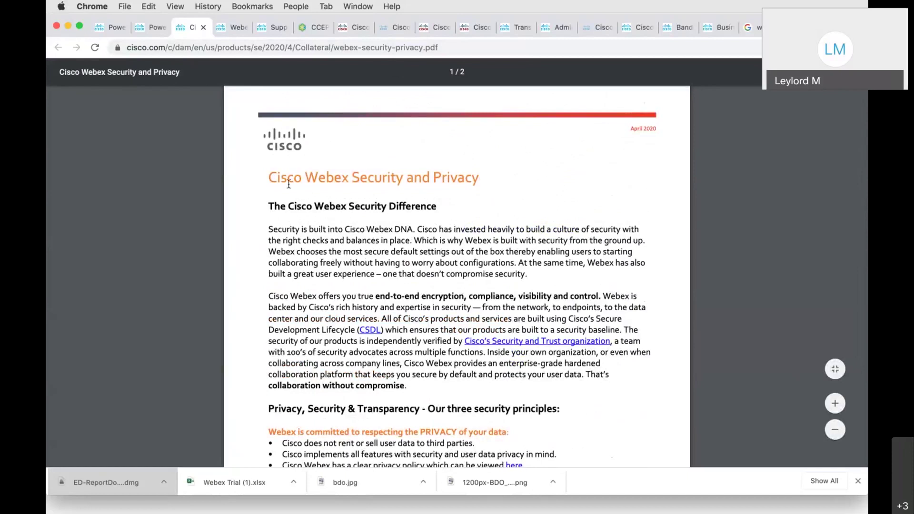
pyautogui.moveTo(265, 176); pyautogui.dragTo(497, 173)
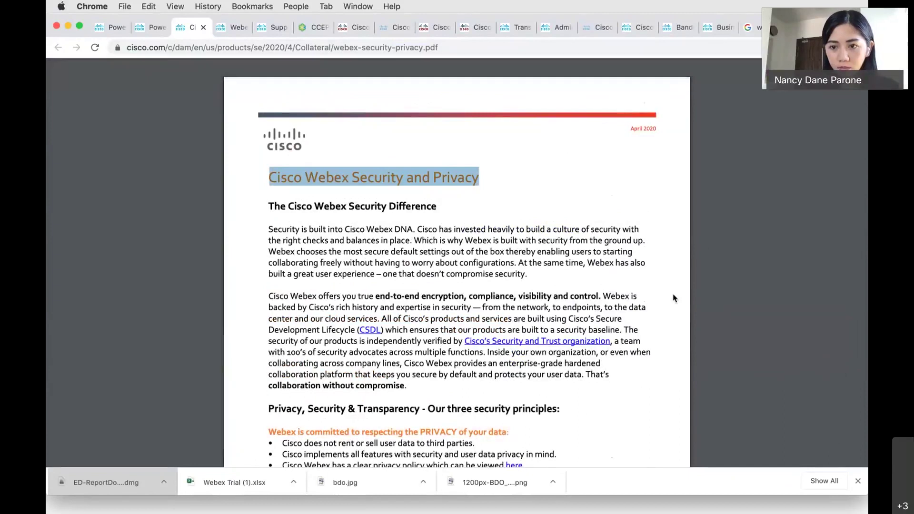
pyautogui.click(442, 185)
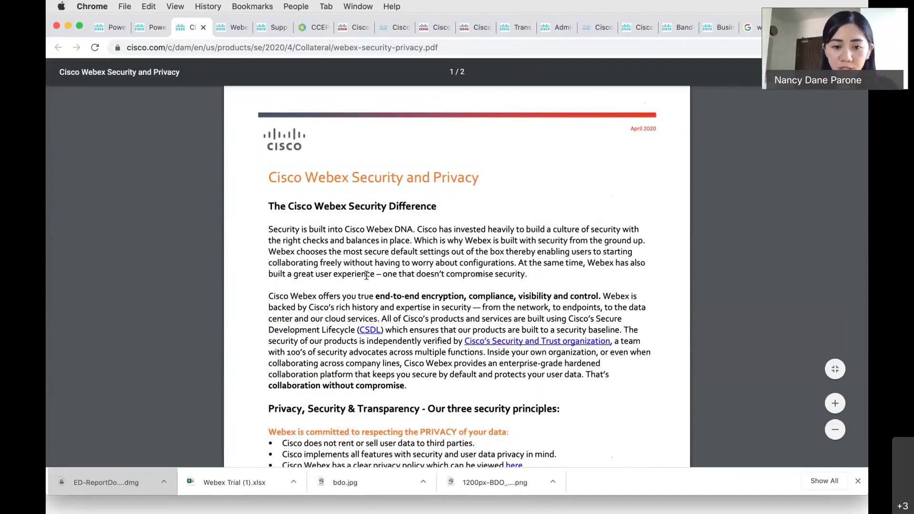
# Review the PDF's privacy, secure-by-default and transparency principles through to the closing summary.
pyautogui.scroll(-4, 366, 276)
pyautogui.scroll(-4, 365, 275)
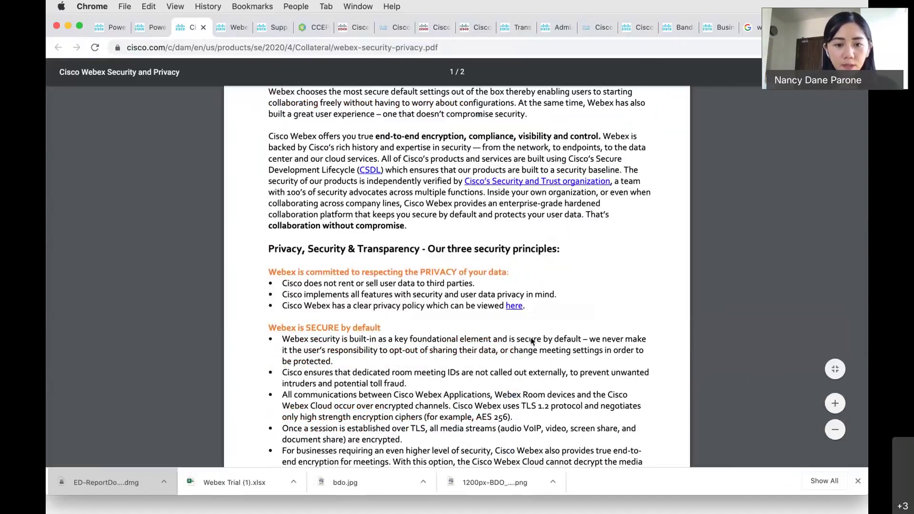
pyautogui.scroll(-7, 531, 341)
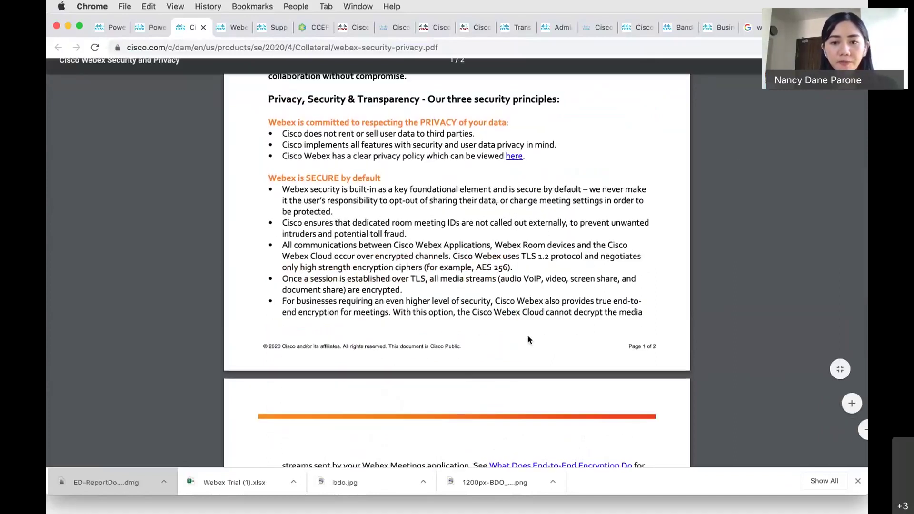
pyautogui.scroll(-15, 386, 356)
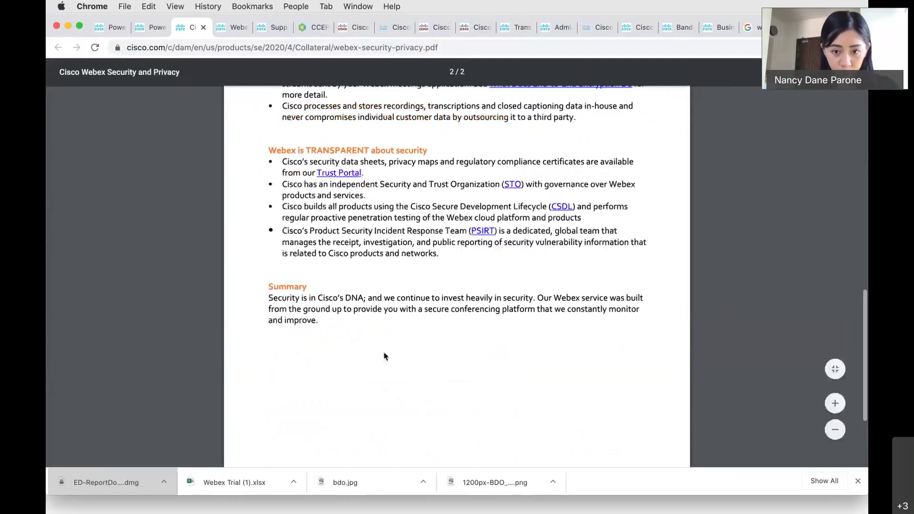
pyautogui.scroll(8, 386, 356)
pyautogui.scroll(-9, 385, 362)
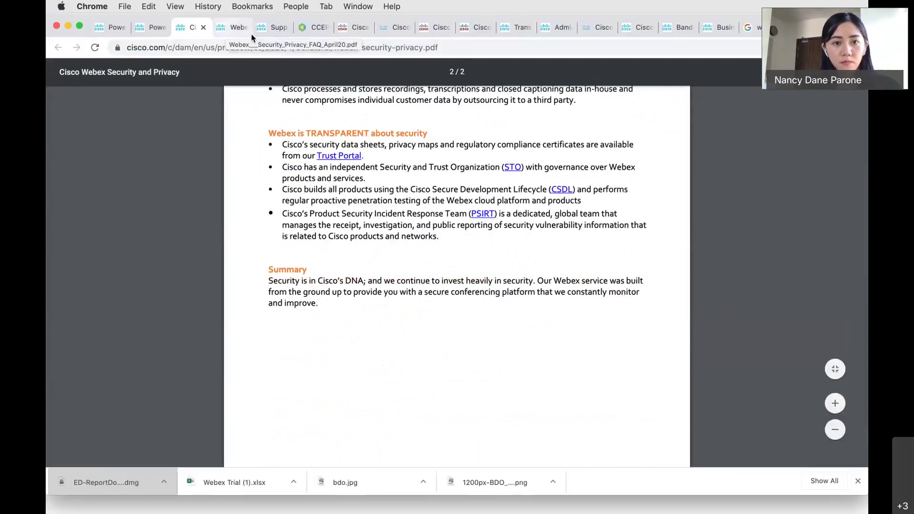
# Return to Webex Control Hub and open the meetings metrics in Analytics.
pyautogui.click(364, 30)
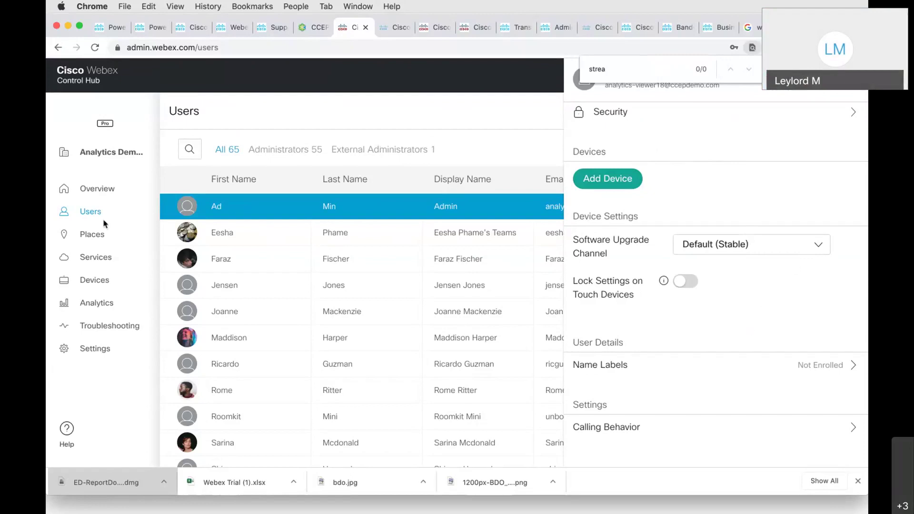
pyautogui.click(96, 302)
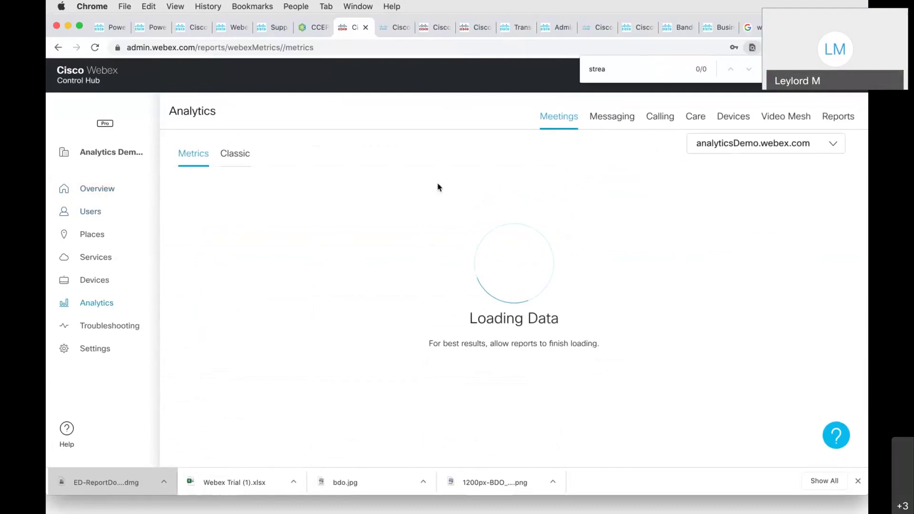
# Glance at the Webex security and privacy FAQ, then examine the second page of the Security and Privacy PDF on transparency.
pyautogui.click(239, 30)
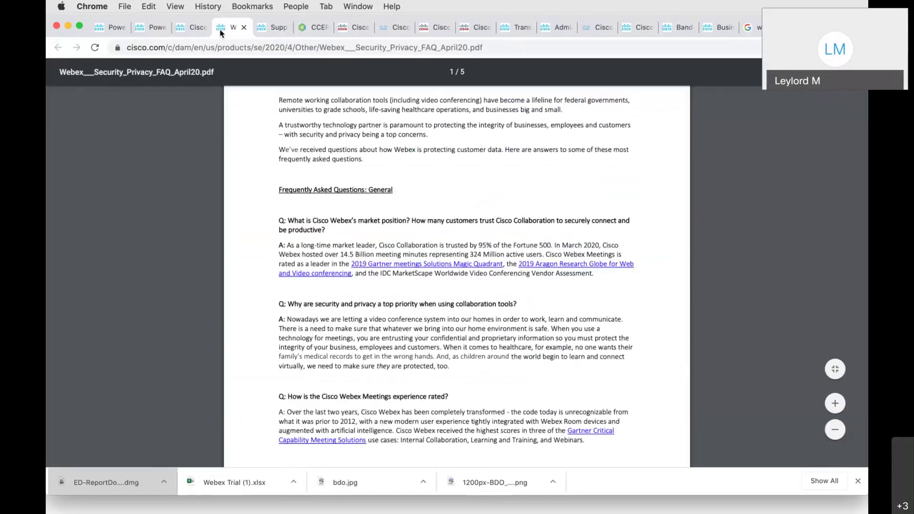
pyautogui.click(189, 29)
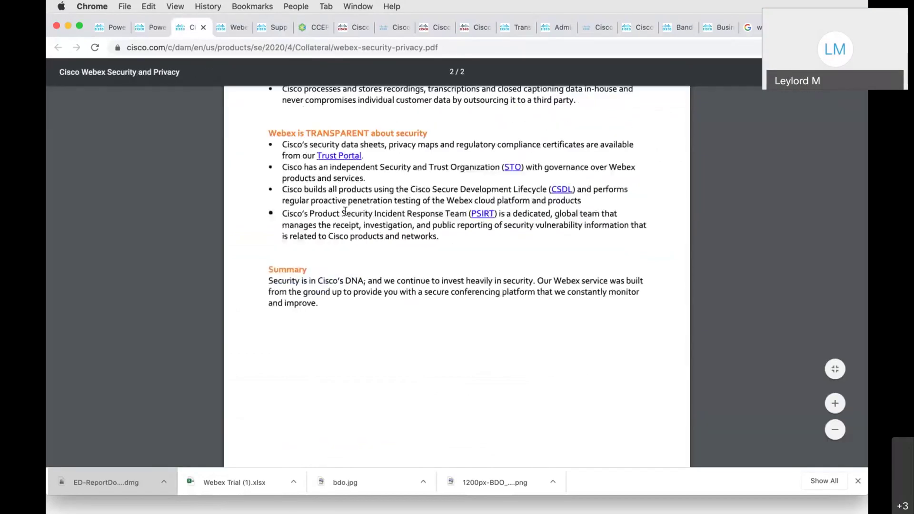
pyautogui.scroll(2, 345, 212)
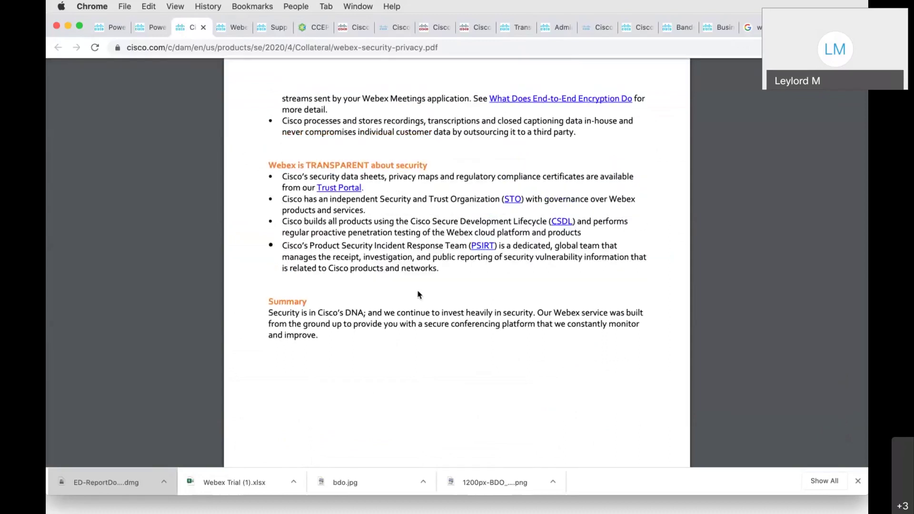
pyautogui.scroll(4, 418, 294)
pyautogui.scroll(1, 419, 295)
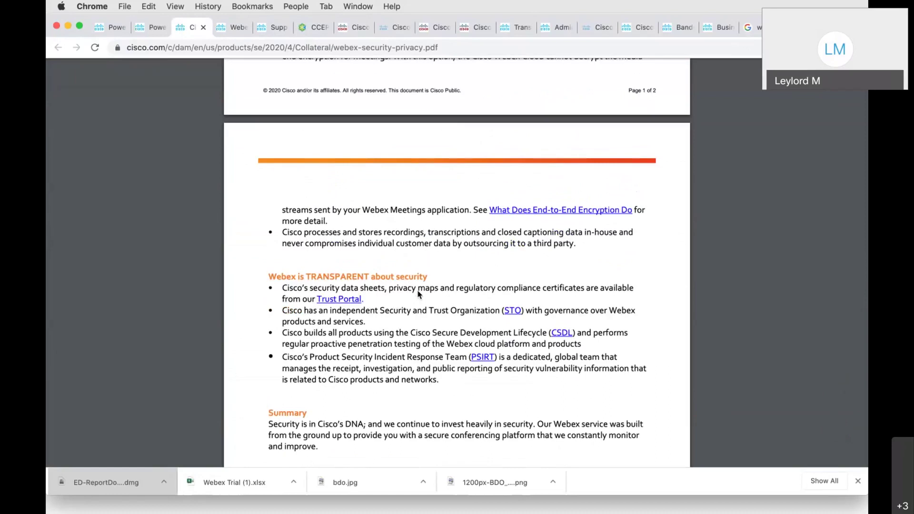